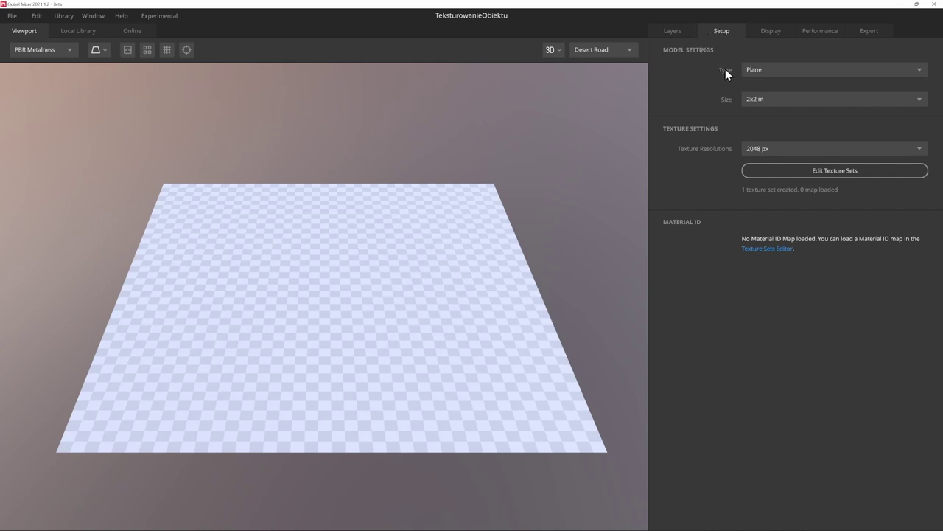
Load MAC10_Retext_BS.fbx as a custom preview model and view the gun side-on
left_click(767, 70)
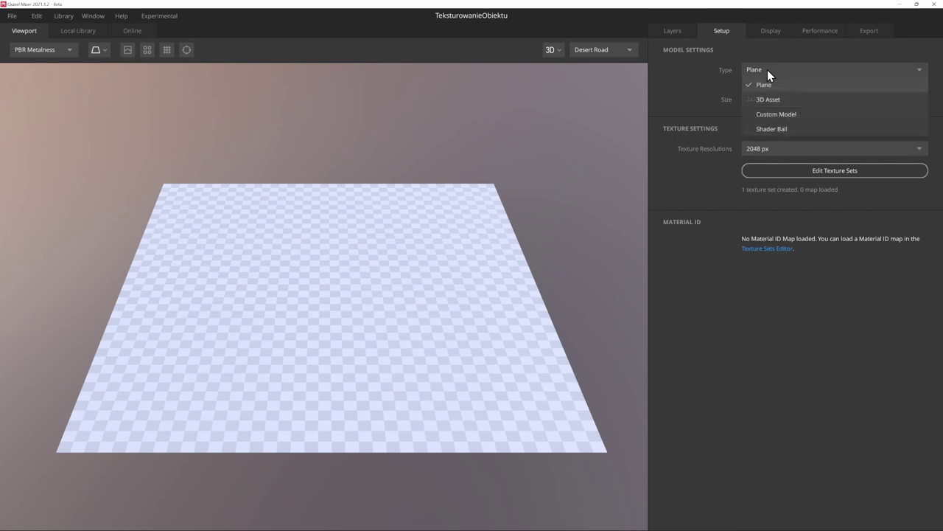
left_click(807, 116)
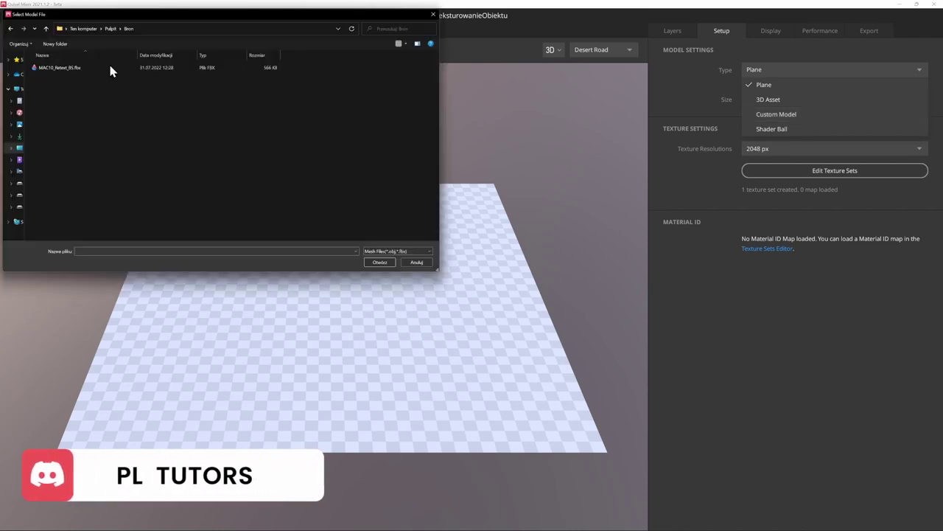
left_click(75, 68)
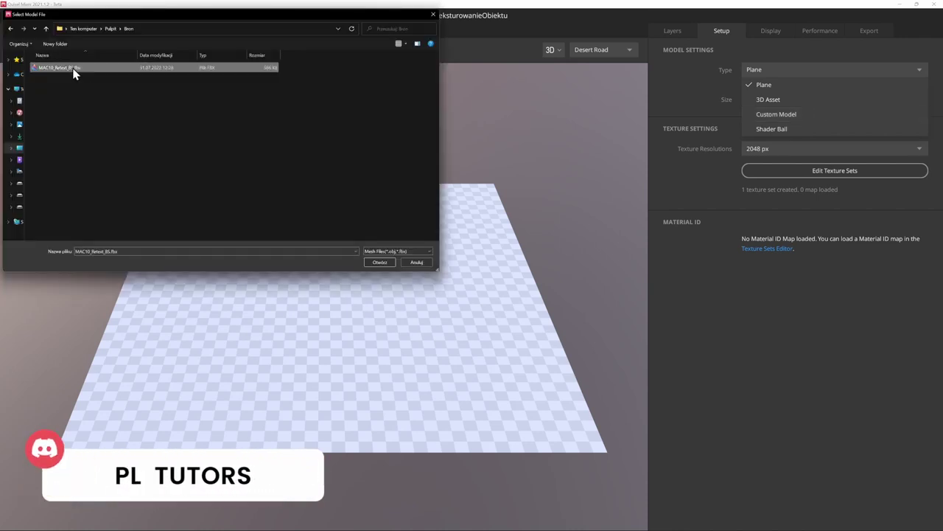
left_click(378, 263)
mouse_move(453, 271)
left_mouse_down()
mouse_move(463, 258)
mouse_move(376, 232)
mouse_move(415, 244)
left_mouse_up()
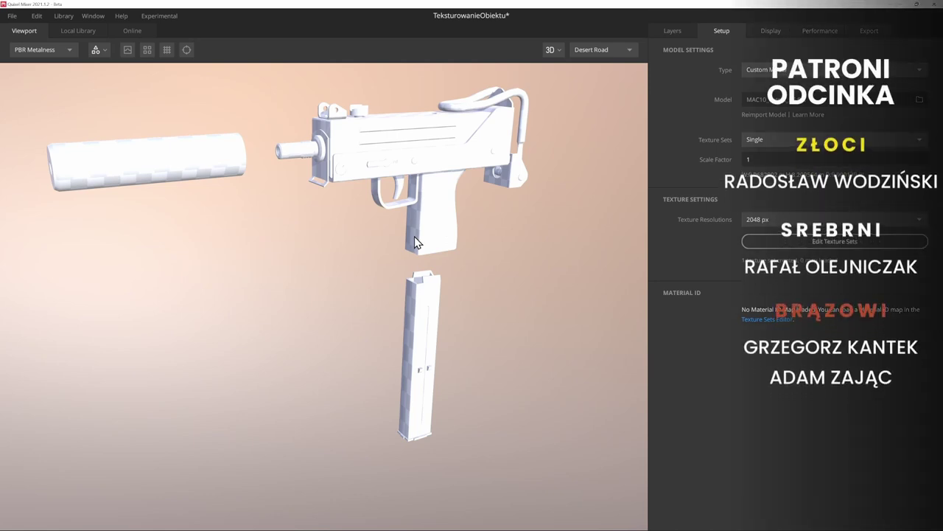
mouse_move(415, 242)
left_mouse_down()
mouse_move(436, 270)
mouse_move(480, 240)
mouse_move(384, 252)
mouse_move(264, 220)
mouse_move(453, 240)
mouse_move(415, 234)
mouse_move(415, 223)
left_mouse_up()
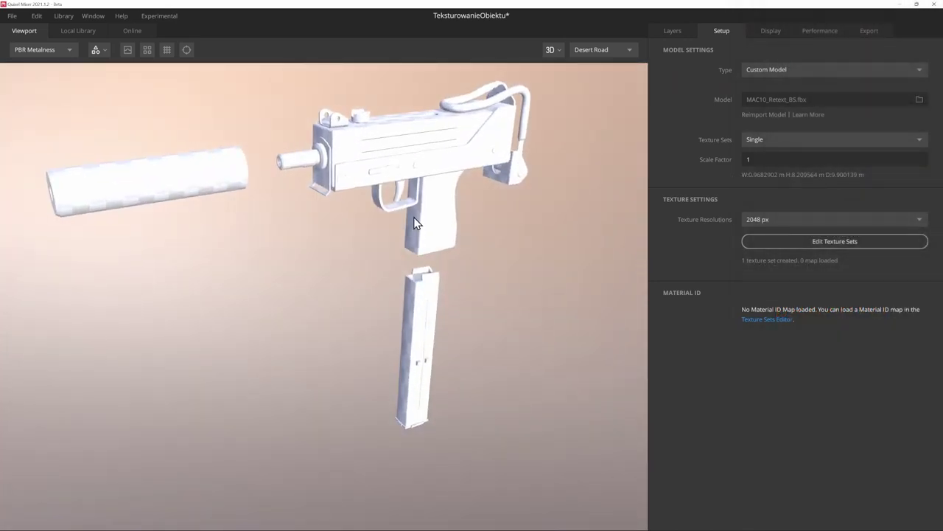
scroll(414, 222, "down", 2)
scroll(407, 230, "down", 5)
scroll(407, 238, "up", 10)
scroll(407, 241, "down", 4)
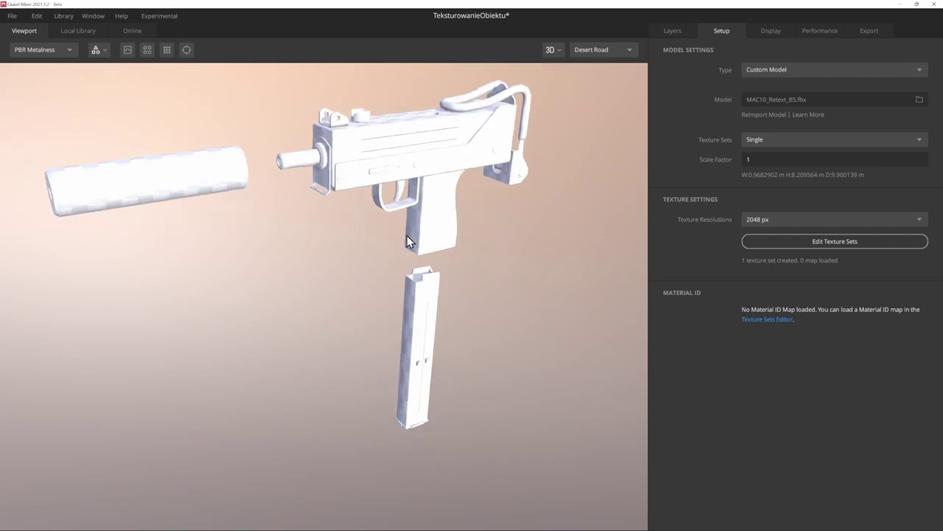
mouse_move(424, 228)
right_mouse_down("shift")
mouse_move(226, 234)
mouse_move(677, 294)
mouse_move(533, 261)
mouse_move(239, 257)
mouse_move(261, 270)
mouse_move(457, 271)
mouse_move(126, 266)
mouse_move(510, 295)
mouse_move(296, 246)
mouse_move(105, 244)
mouse_move(95, 232)
right_mouse_up("shift")
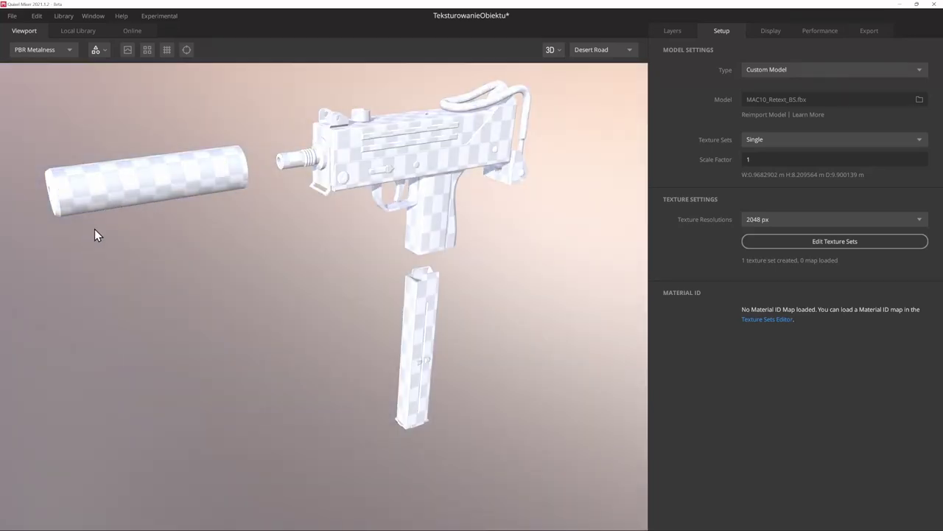
mouse_move(364, 228)
left_mouse_down()
mouse_move(583, 189)
mouse_move(361, 224)
mouse_move(277, 279)
mouse_move(230, 260)
mouse_move(206, 156)
mouse_move(533, 175)
mouse_move(384, 247)
mouse_move(436, 238)
left_mouse_up()
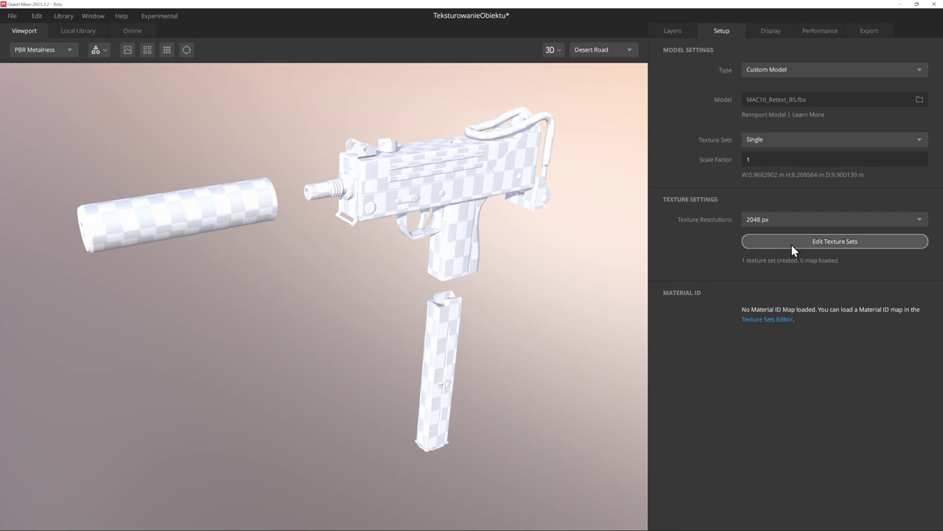
Import Ambient Occlusion.png, Curvature.png and IDMap.png as the AO, curvature and material ID maps
left_click(822, 244)
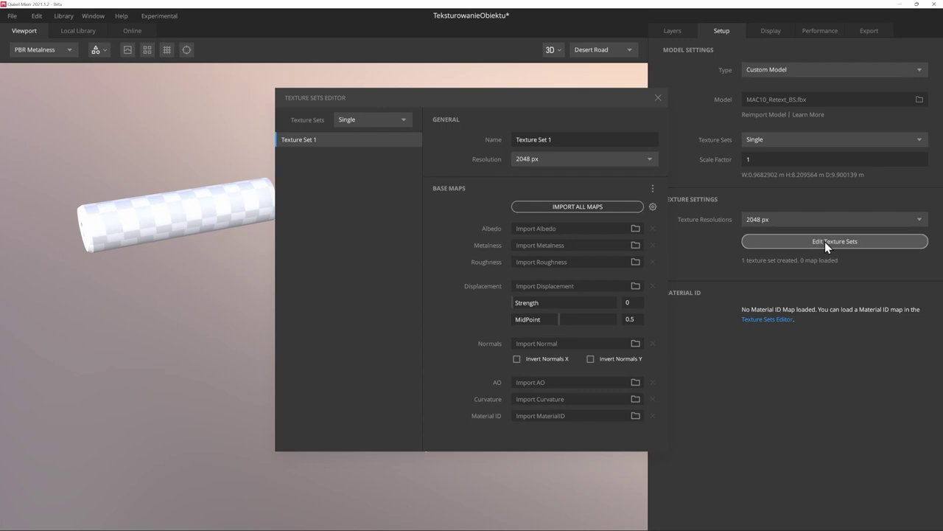
left_click_drag(371, 99, 348, 90)
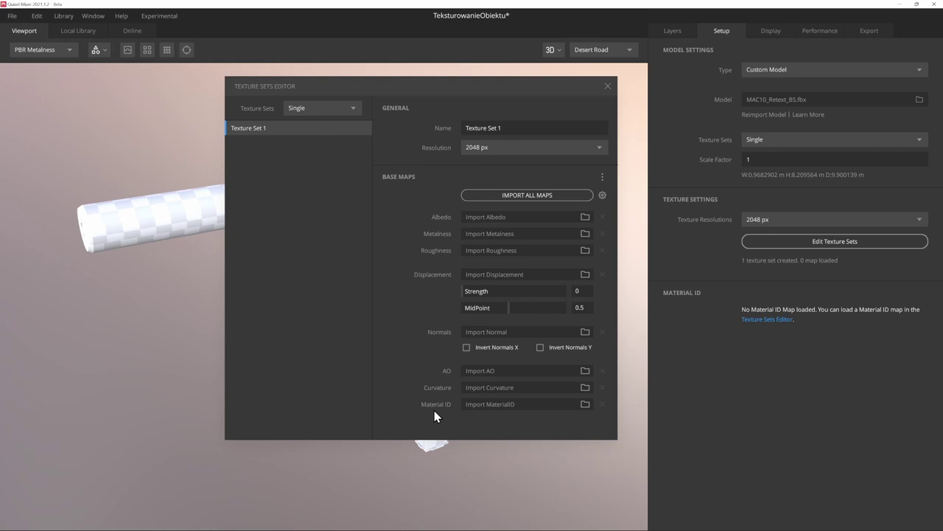
left_click(585, 371)
left_click(48, 81)
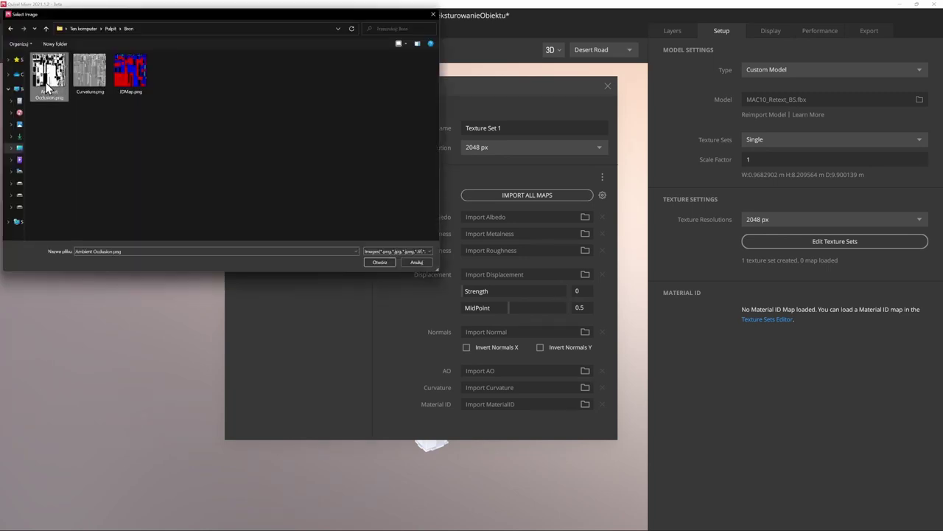
left_click(380, 263)
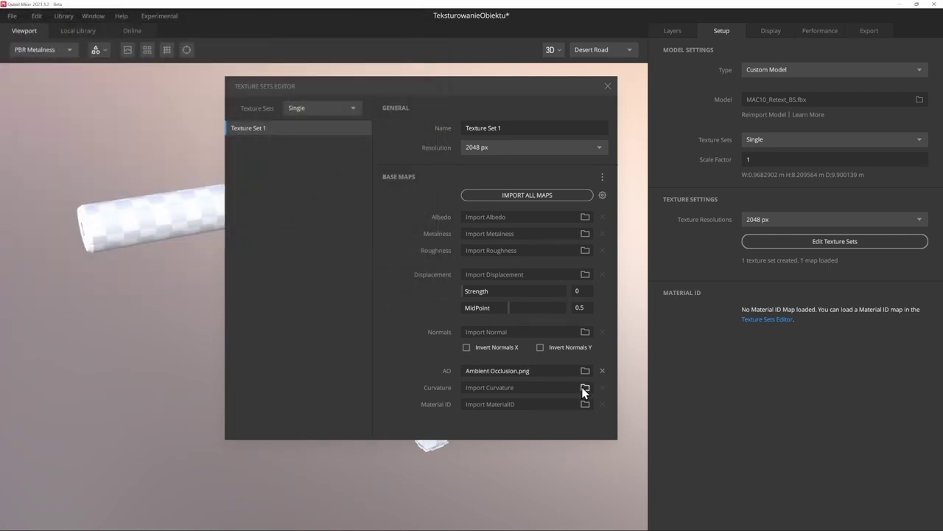
left_click(584, 388)
double_click(93, 81)
left_click(585, 404)
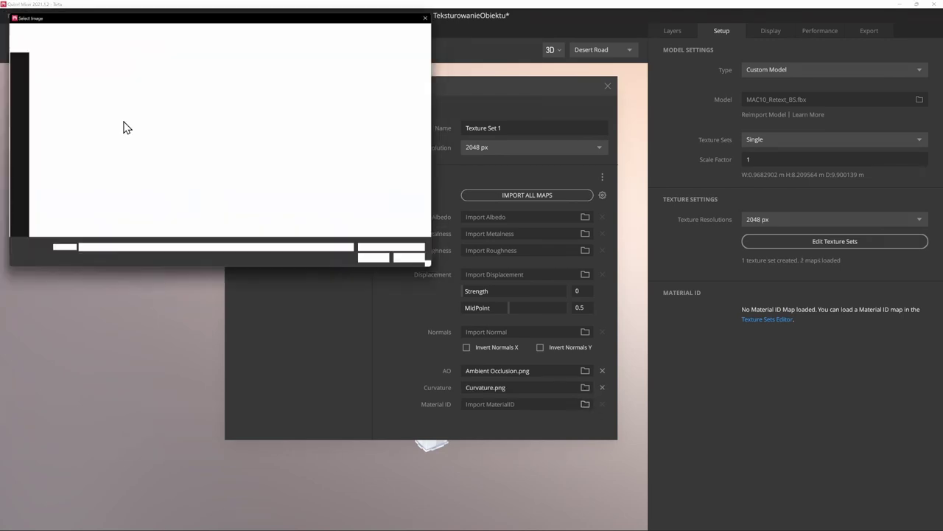
double_click(134, 80)
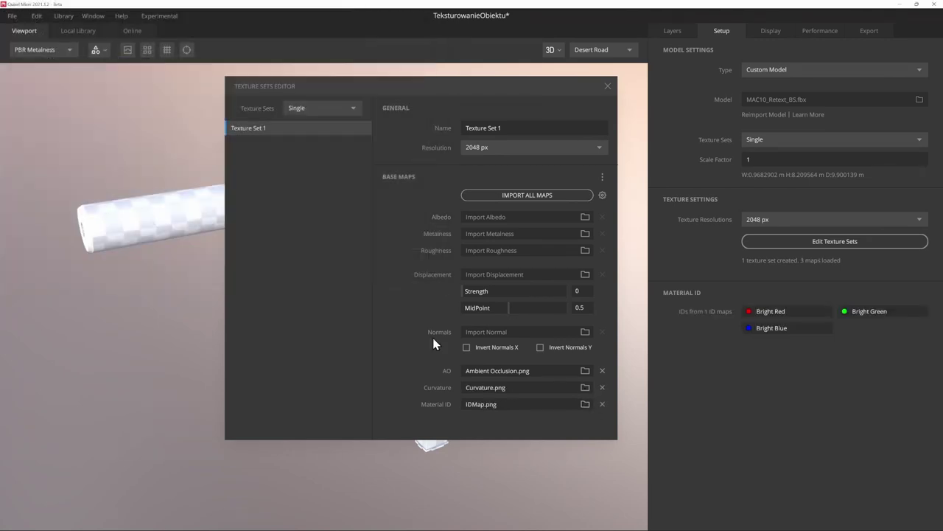
left_click(608, 87)
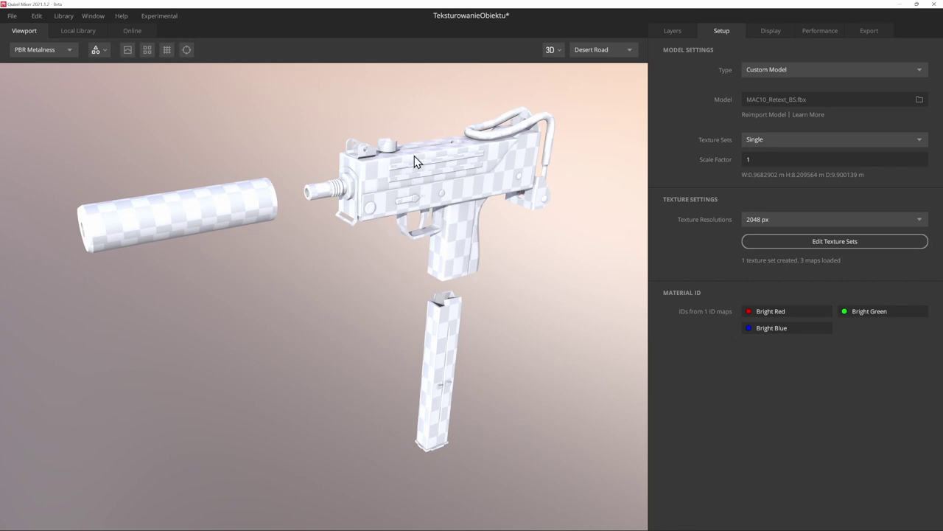
Add a solid layer with dark grey albedo 414141
left_click(673, 31)
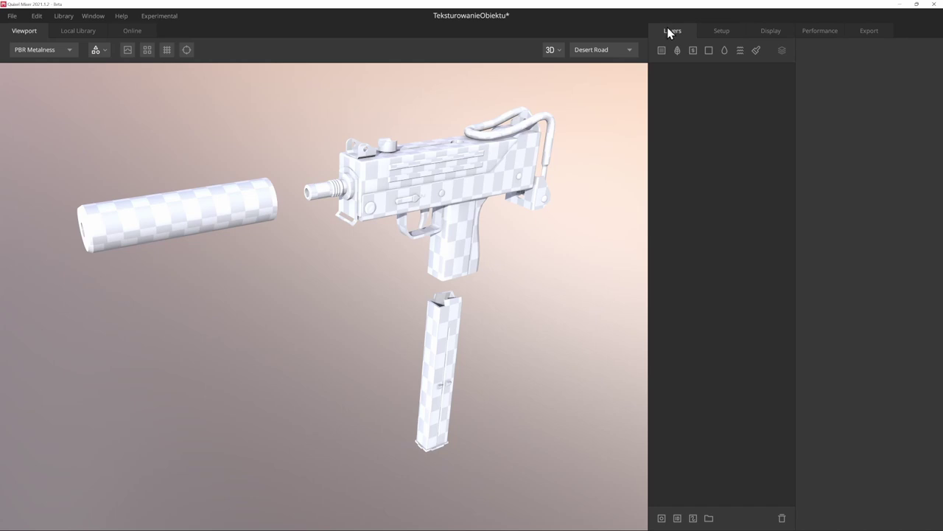
left_click(708, 50)
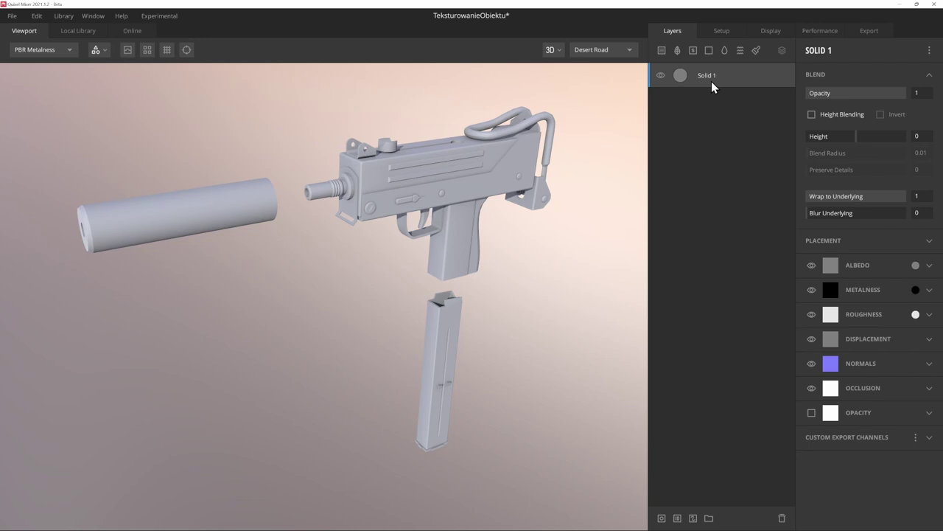
left_click(915, 265)
mouse_move(702, 313)
left_mouse_down()
mouse_move(656, 338)
mouse_move(712, 323)
mouse_move(634, 317)
mouse_move(621, 373)
left_mouse_up()
left_click(883, 432)
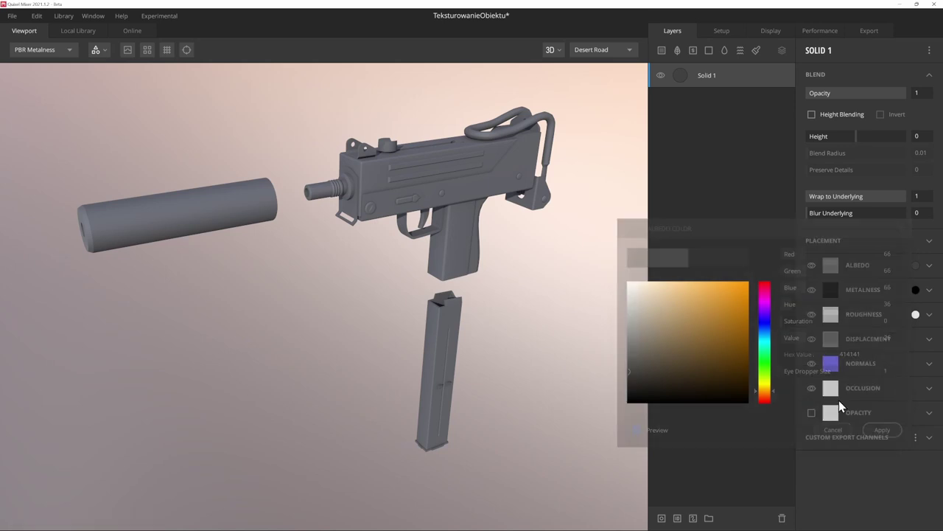
Set the solid layer's metalness to black and roughness to light grey DFDFDF
left_click(917, 290)
left_click_drag(646, 326, 621, 269)
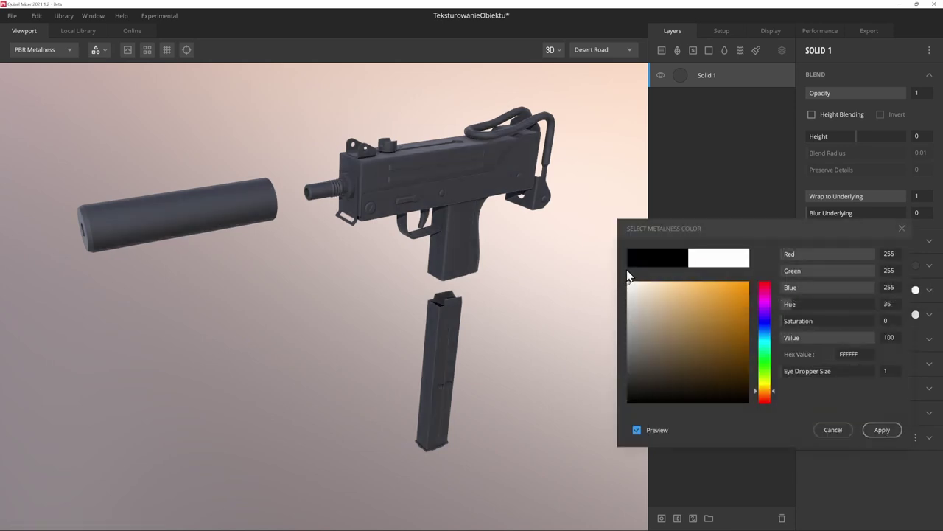
left_click_drag(628, 276, 613, 387)
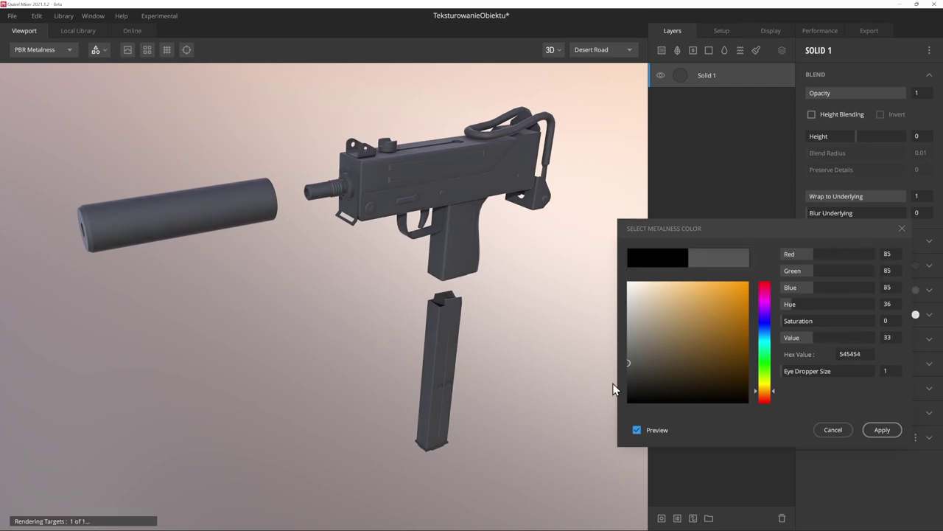
left_click(872, 430)
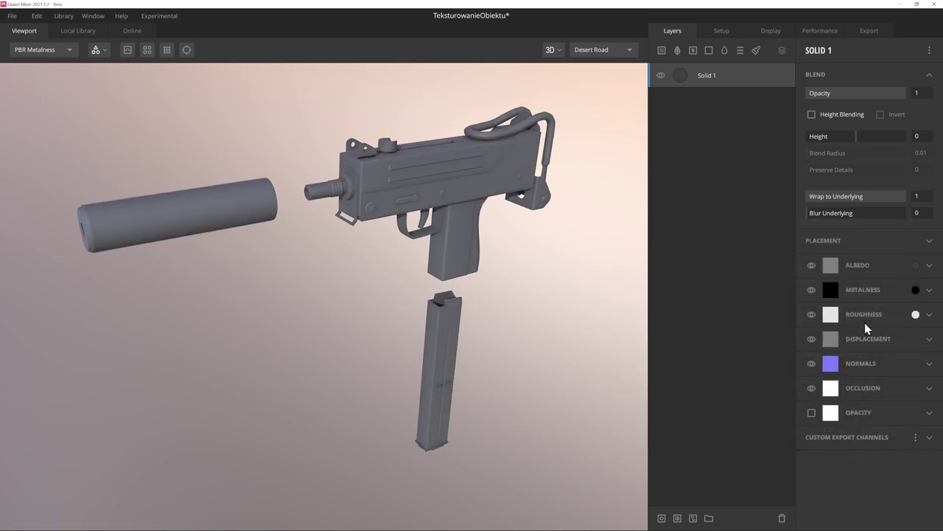
left_click(916, 315)
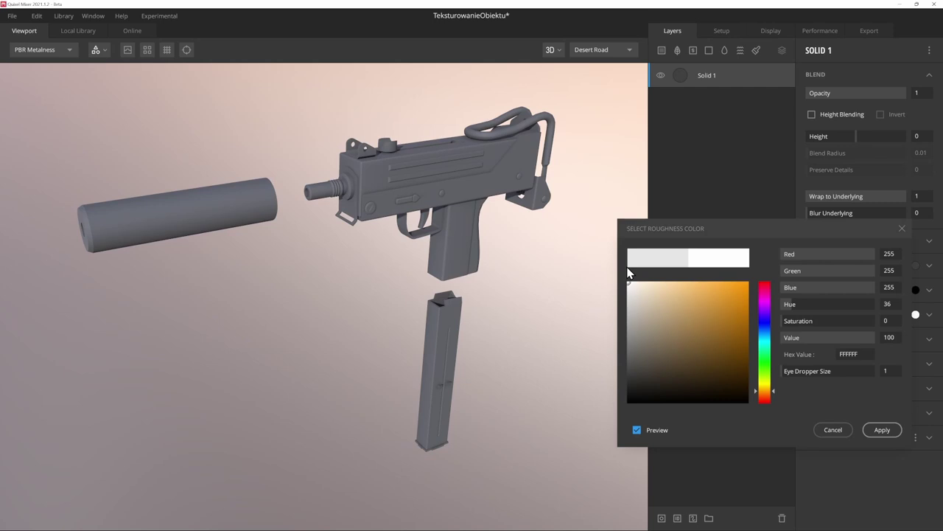
left_click_drag(628, 273, 618, 443)
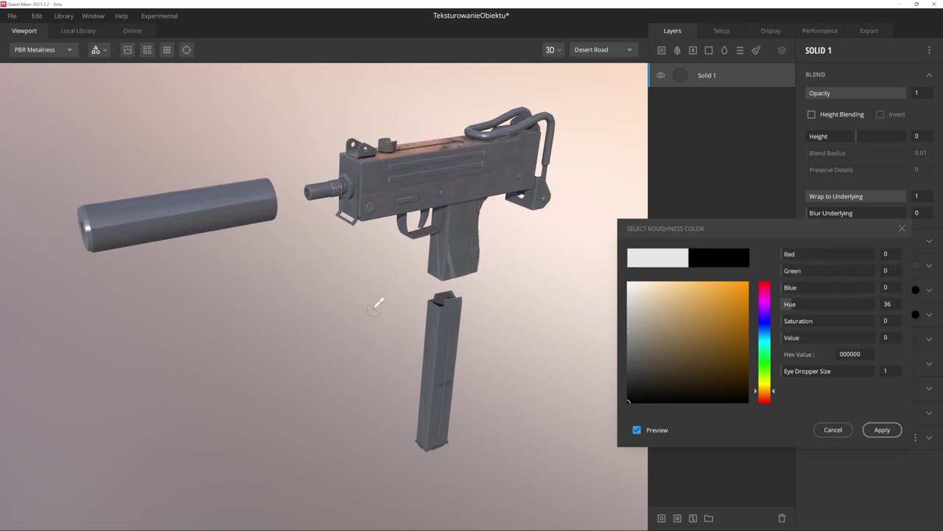
mouse_move(379, 302)
left_mouse_down()
mouse_move(418, 264)
mouse_move(255, 276)
left_mouse_up()
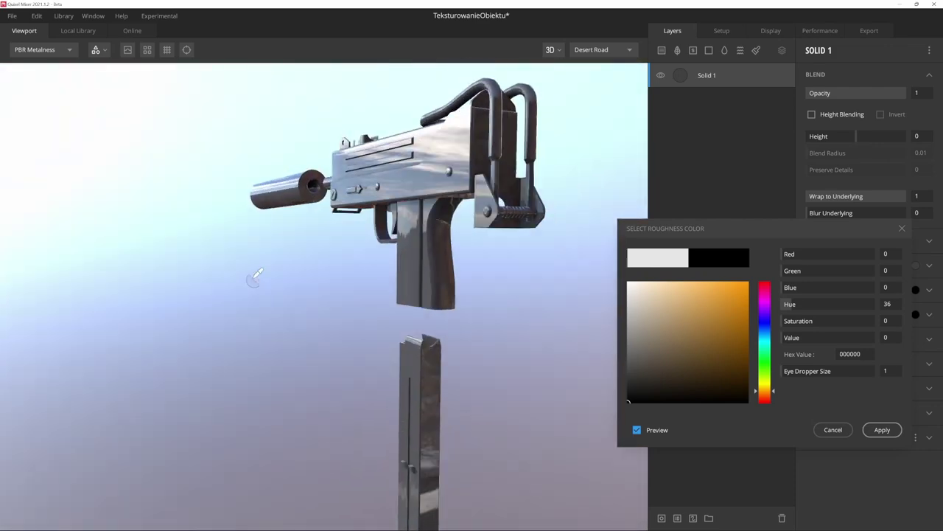
left_click_drag(646, 312, 628, 296)
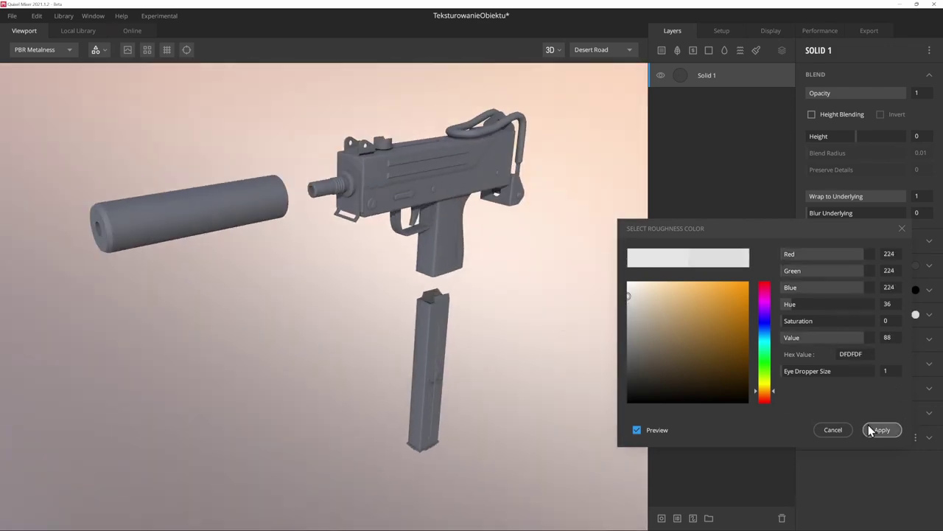
left_click(879, 429)
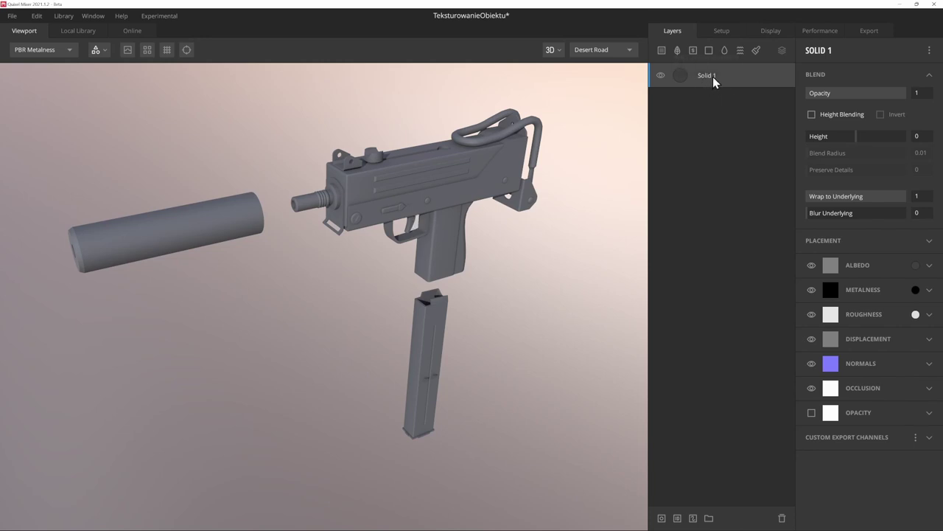
Group Solid 1, then add Solid 2 and Solid 3 in their own groups (Groups 1–3)
key("ctrl+g")
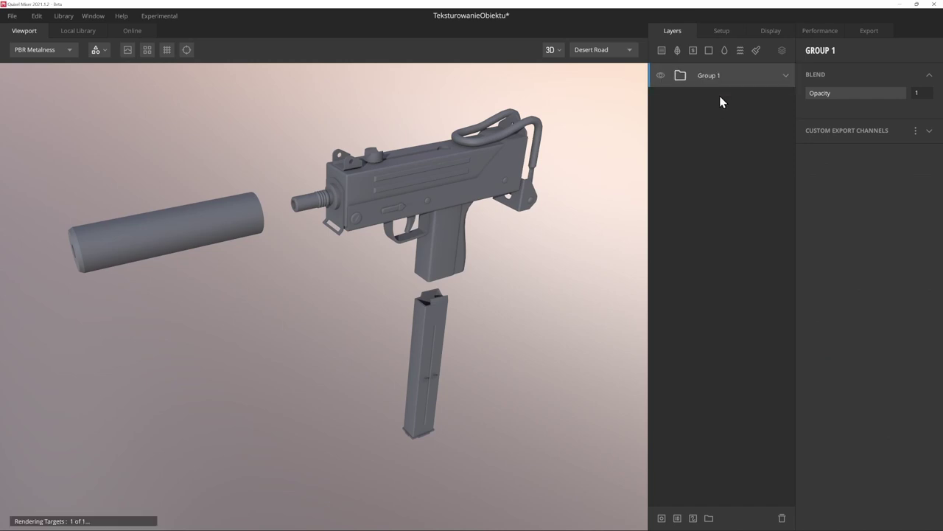
left_click(785, 75)
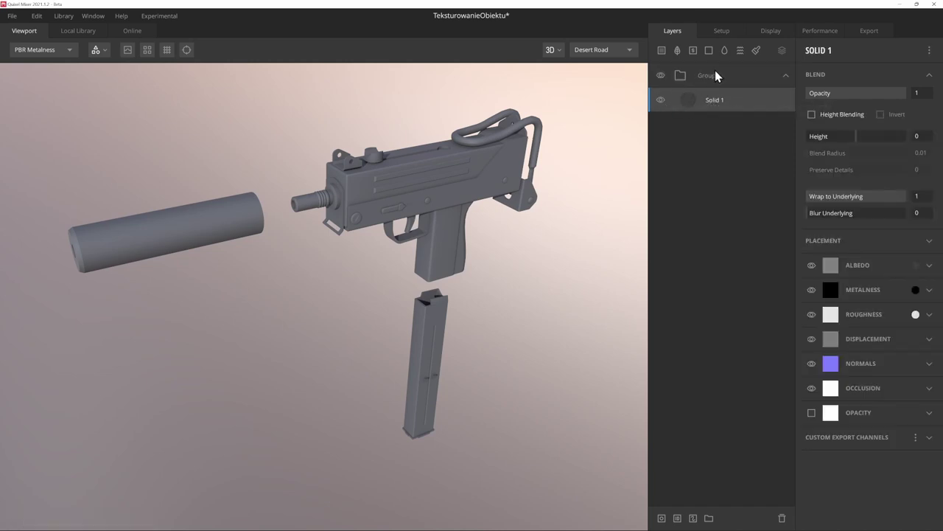
left_click(715, 74)
left_click(709, 51)
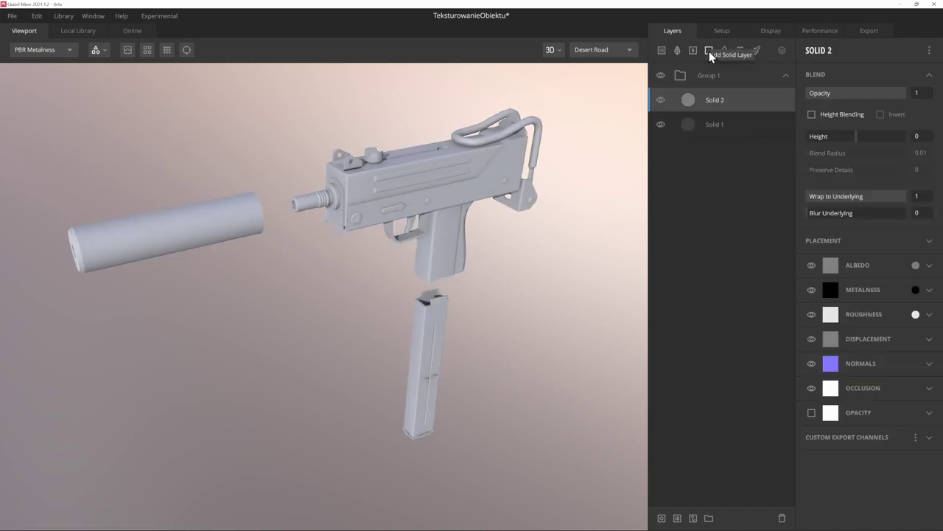
left_click_drag(715, 105, 711, 63)
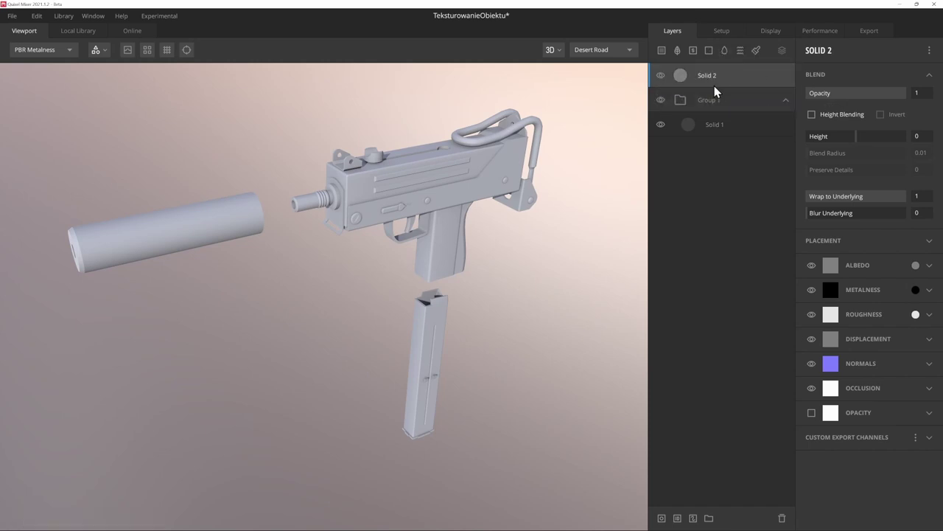
key("ctrl+g")
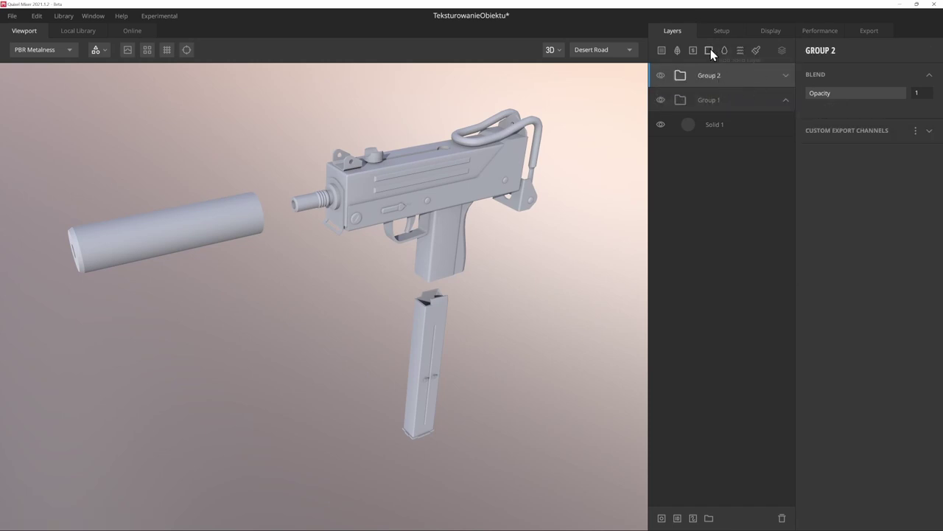
left_click(710, 50)
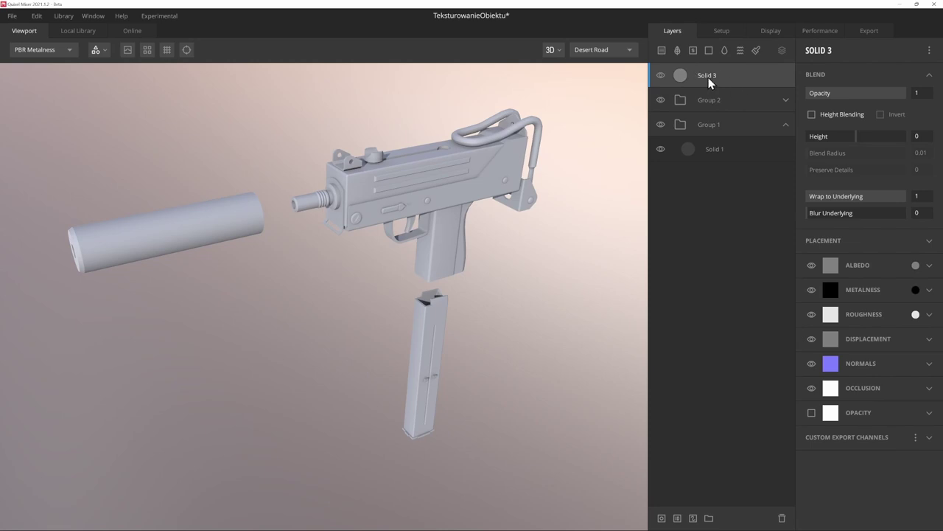
key("ctrl+g")
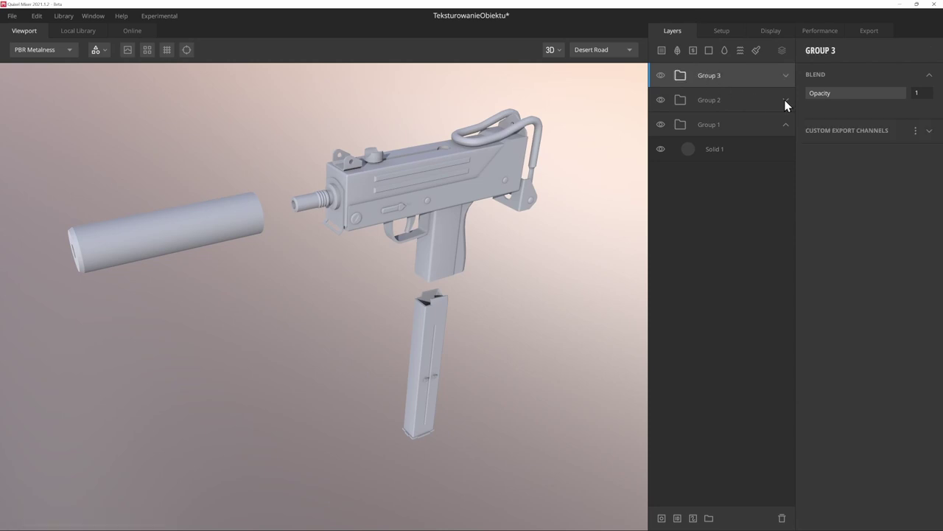
left_click(784, 99)
left_click(786, 76)
Colour Solid 2 orange and Solid 1 black
left_click(688, 149)
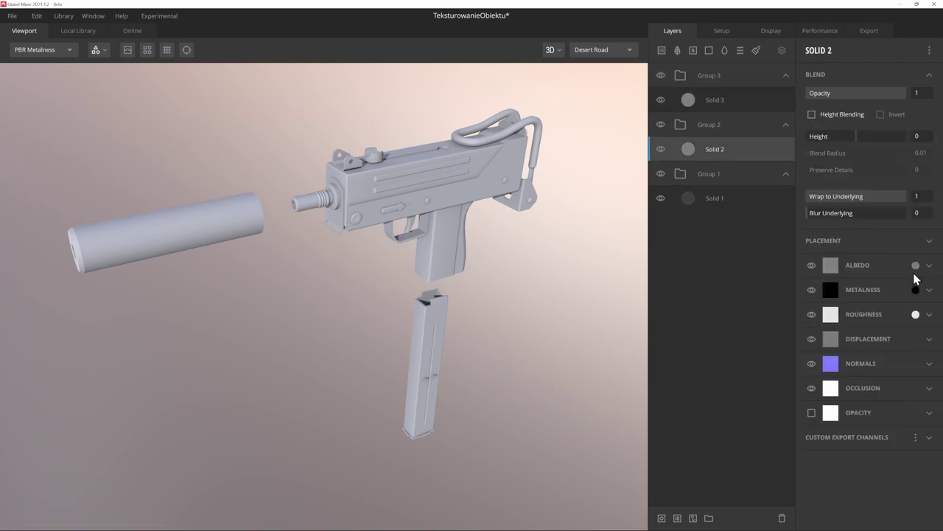
left_click(916, 266)
left_click(883, 429)
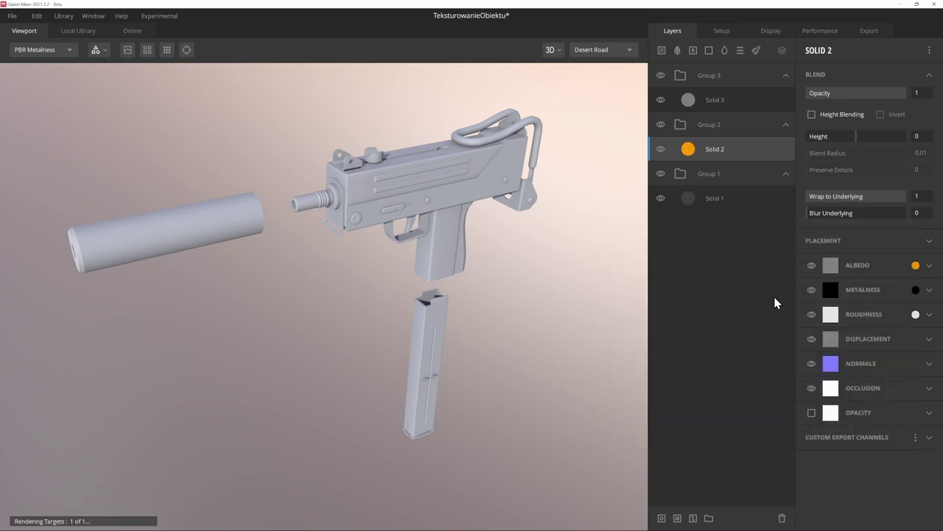
left_click(696, 206)
left_click(916, 266)
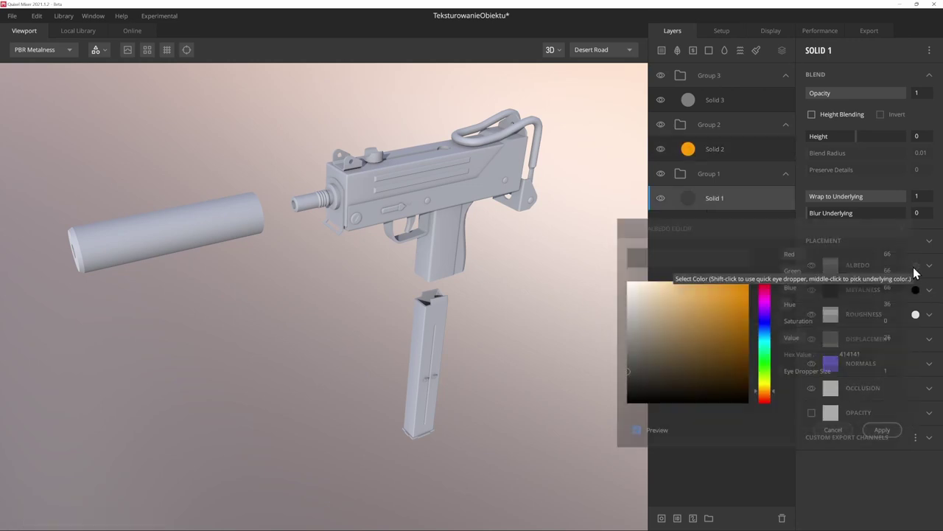
left_click_drag(641, 384, 608, 420)
left_click(884, 434)
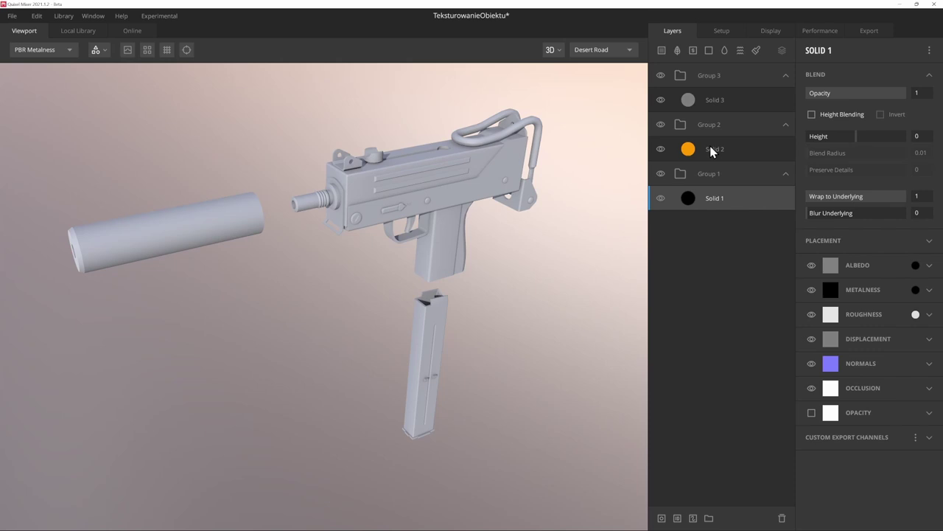
Colour Solid 3 a fully saturated bright blue
left_click(706, 104)
left_click(915, 266)
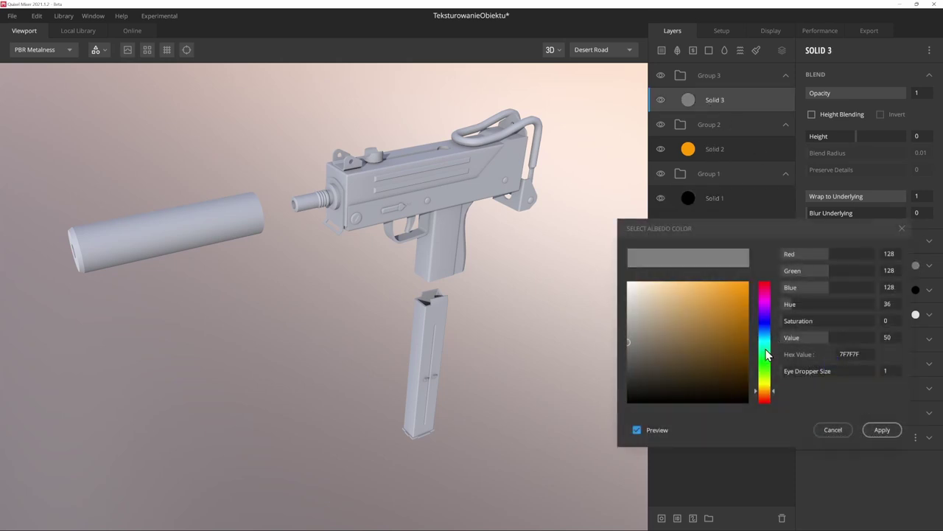
left_click(765, 321)
left_click_drag(724, 321, 823, 276)
left_click(891, 431)
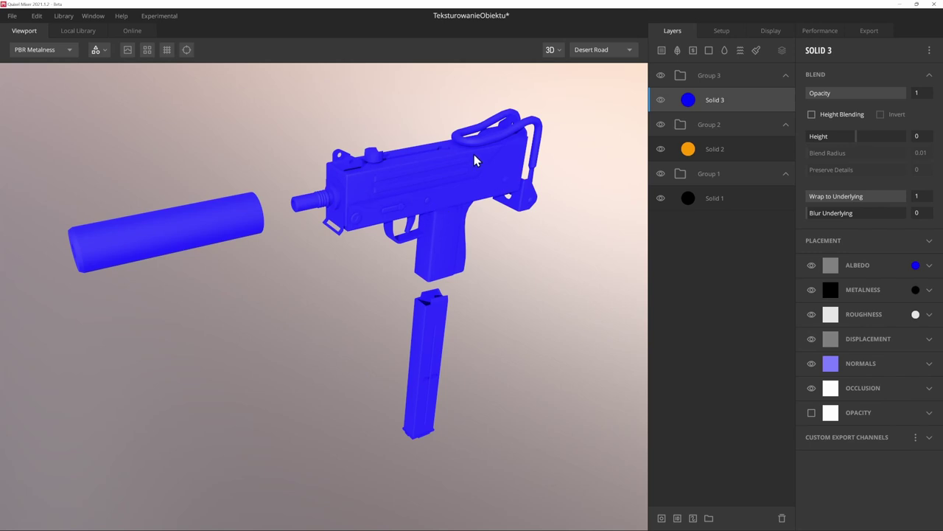
Save the project and add a material ID mask to Group 3
key("ctrl+s")
left_click(685, 83)
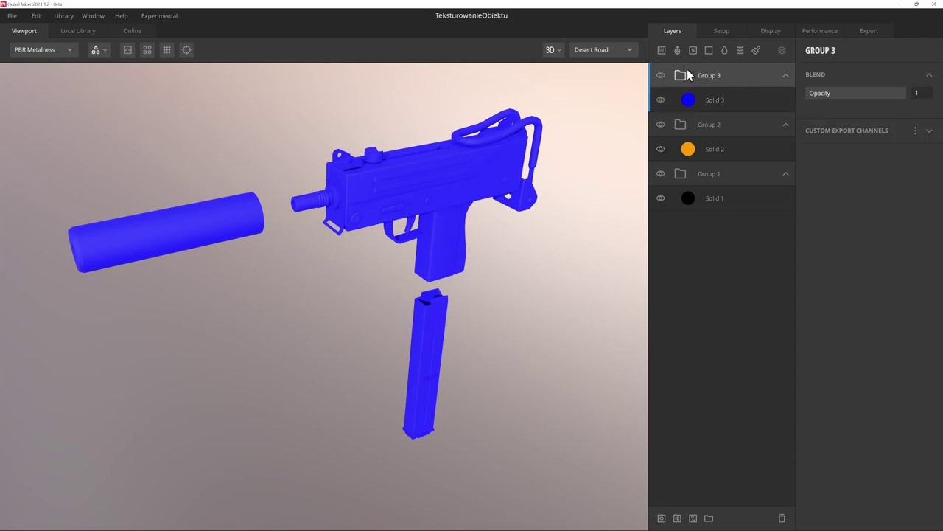
left_click(677, 518)
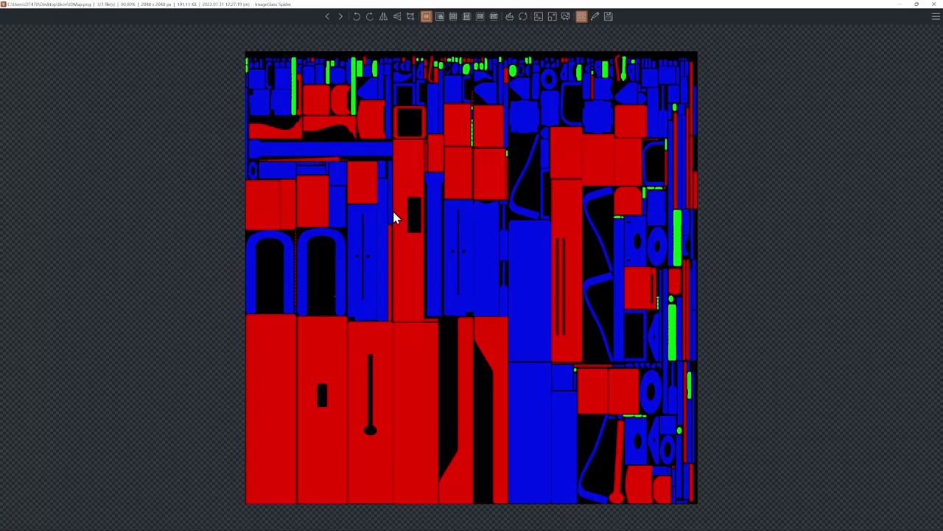
Zoom the UV ID map to 200% in ImageGlass, then minimize the viewer
scroll(393, 210, "up", 5)
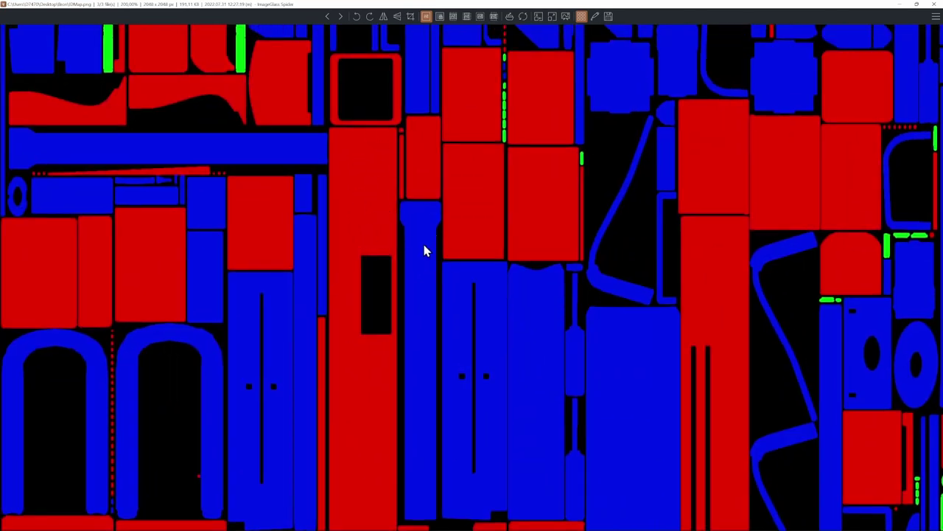
scroll(417, 235, "up", 2)
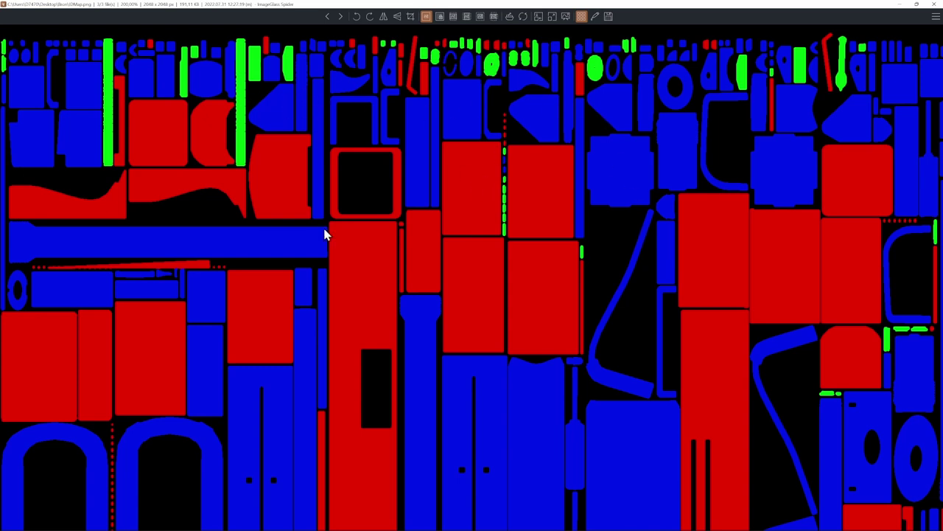
left_click(898, 4)
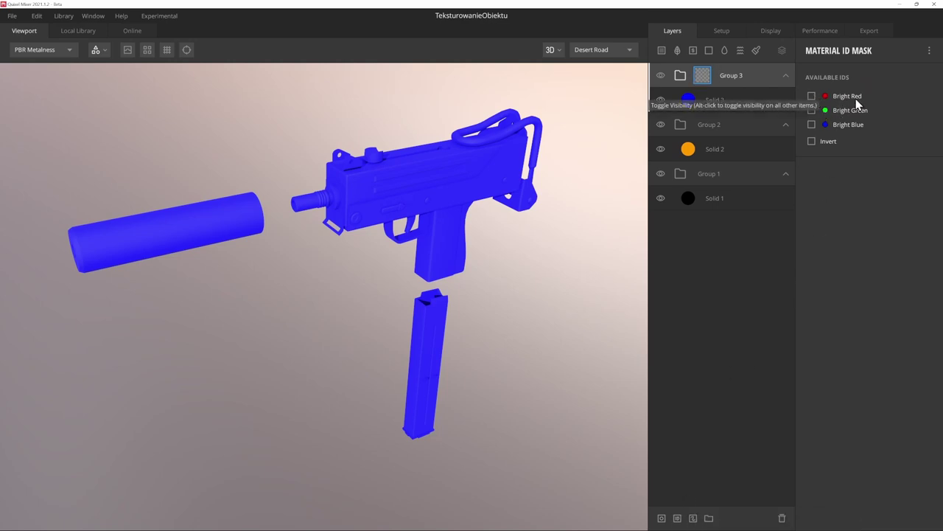
Restrict Group 3 to the Bright Red ID and set Solid 3's albedo to pure red FF0000
left_click(812, 96)
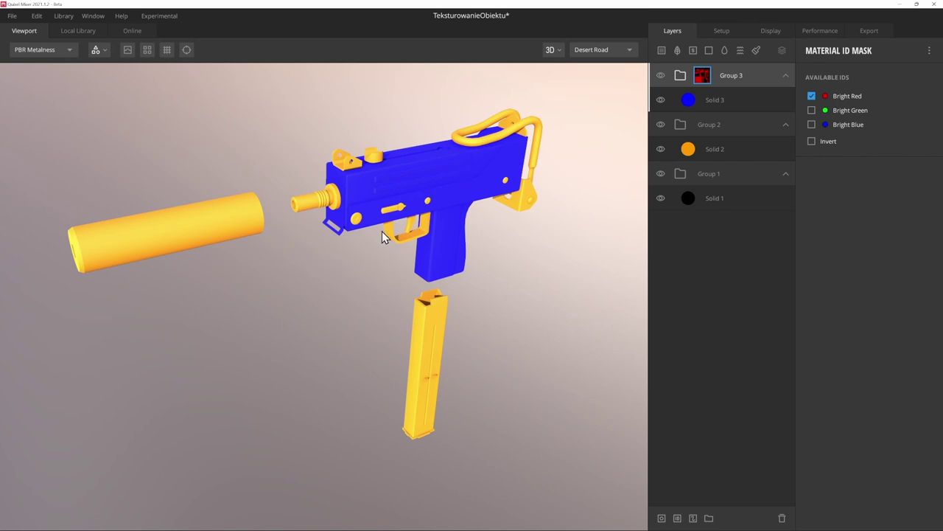
left_click(704, 103)
left_click(910, 265)
left_click(910, 266)
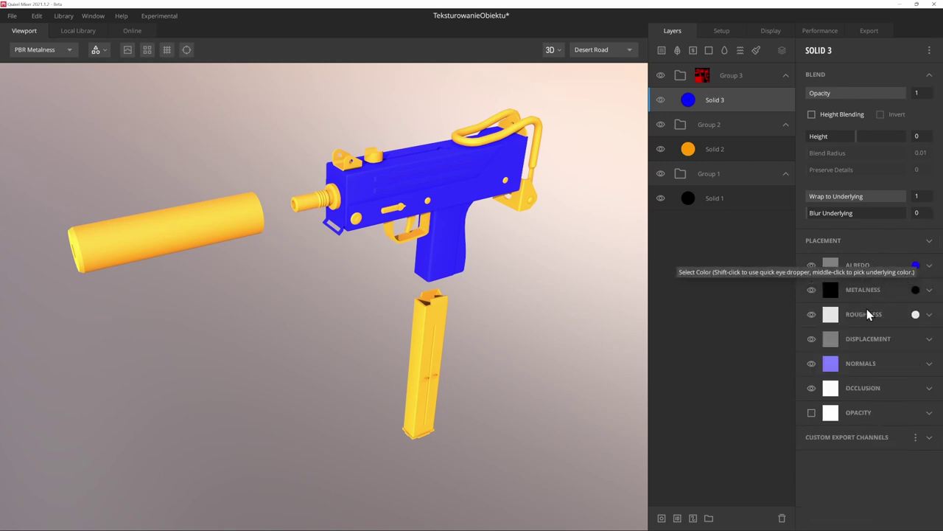
left_click(915, 266)
left_click(764, 283)
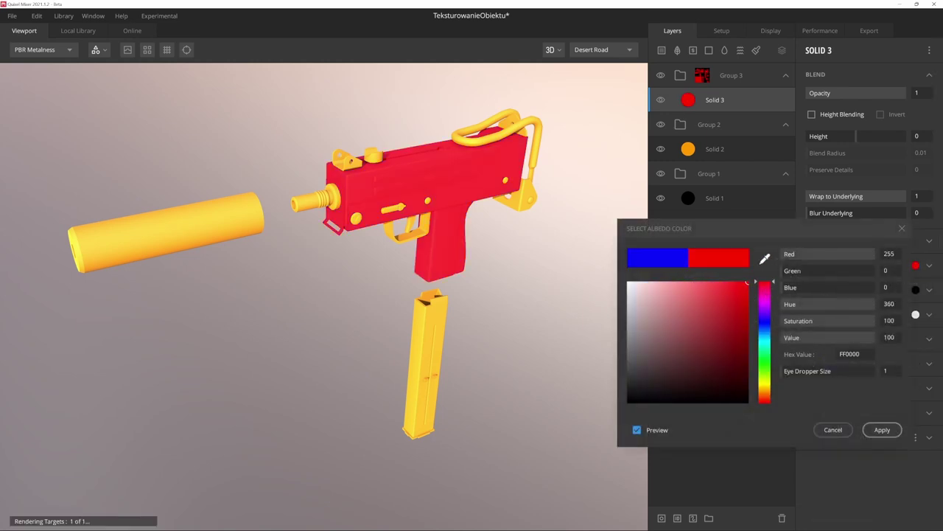
left_click(883, 430)
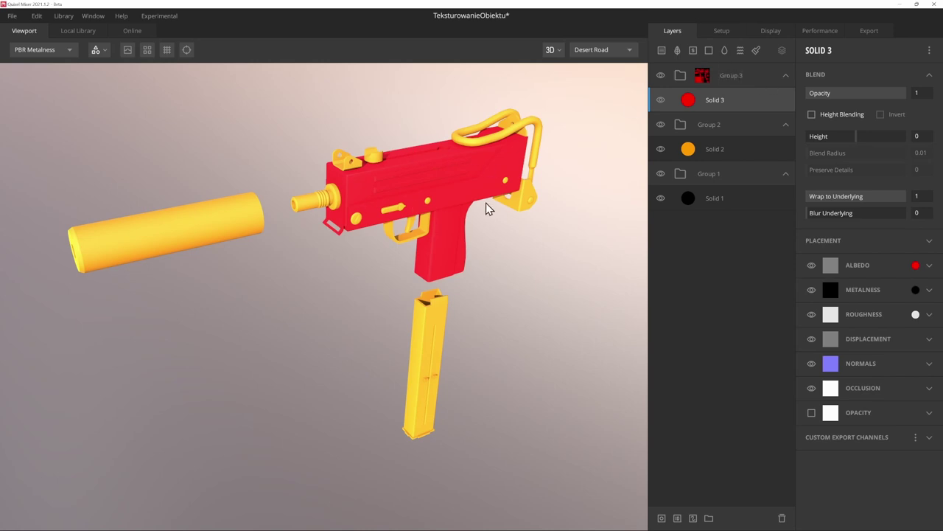
left_click(704, 117)
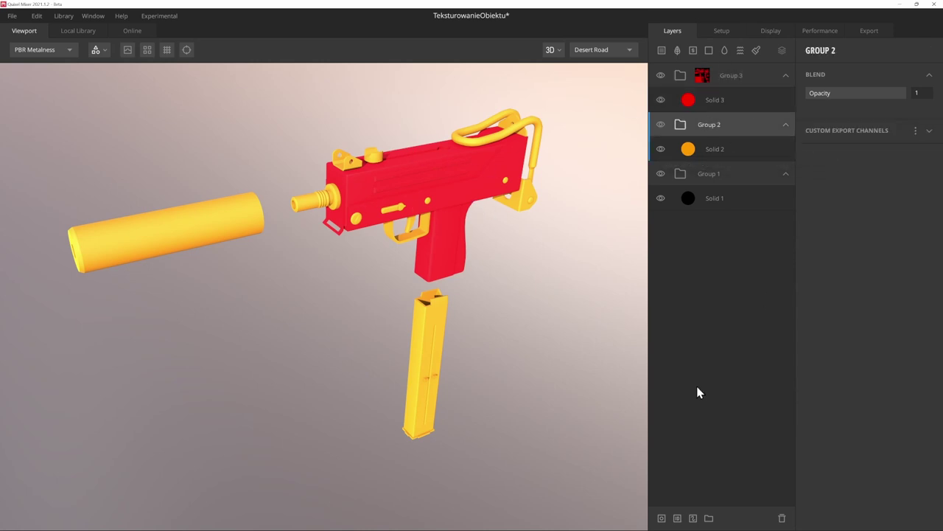
Mask Group 2 to Bright Green and colour Solid 2 green
left_click(678, 518)
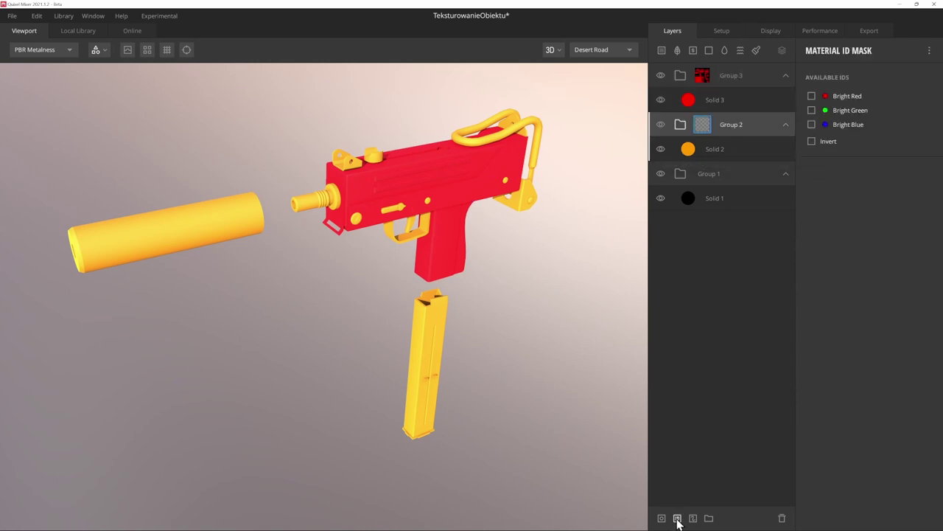
left_click(812, 110)
left_click(715, 149)
left_click(917, 266)
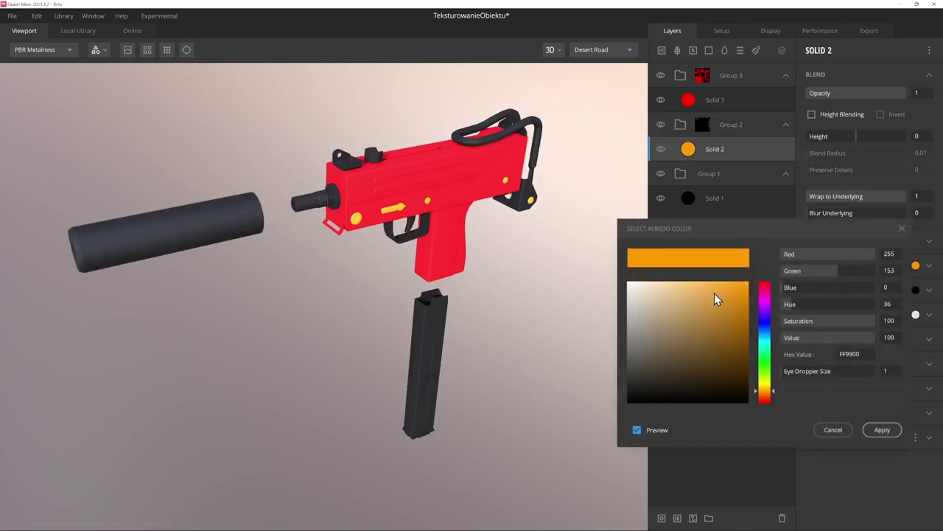
left_click(767, 362)
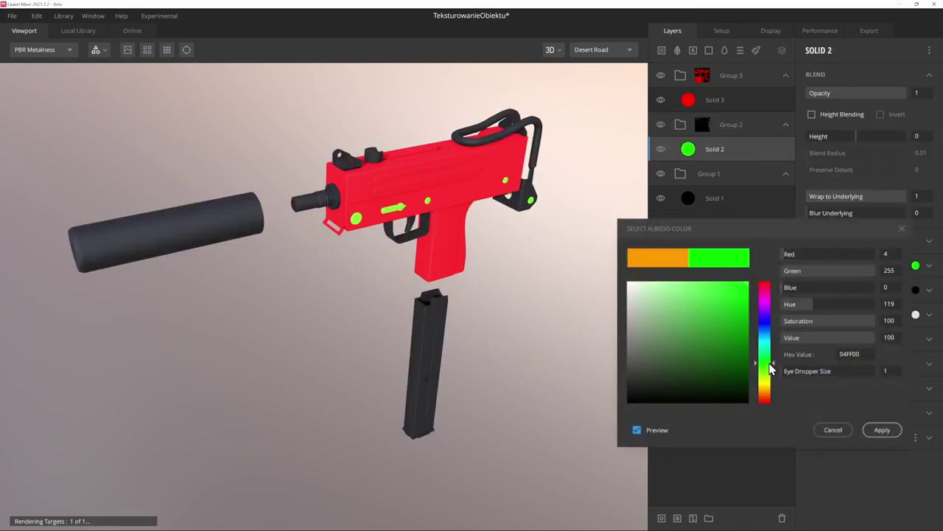
left_click(875, 434)
scroll(482, 286, "up", 3)
scroll(426, 238, "up", 1)
scroll(381, 145, "up", 1)
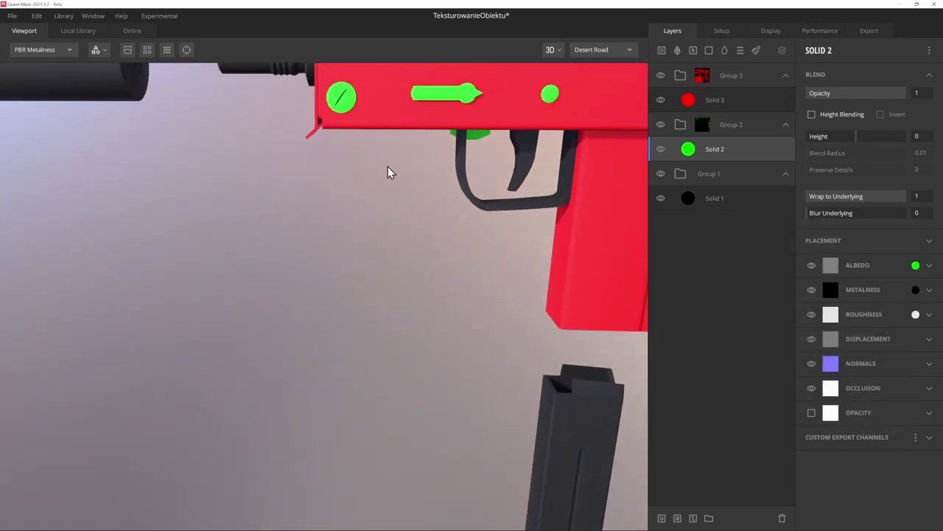
scroll(343, 198, "down", 3)
scroll(366, 214, "down", 2)
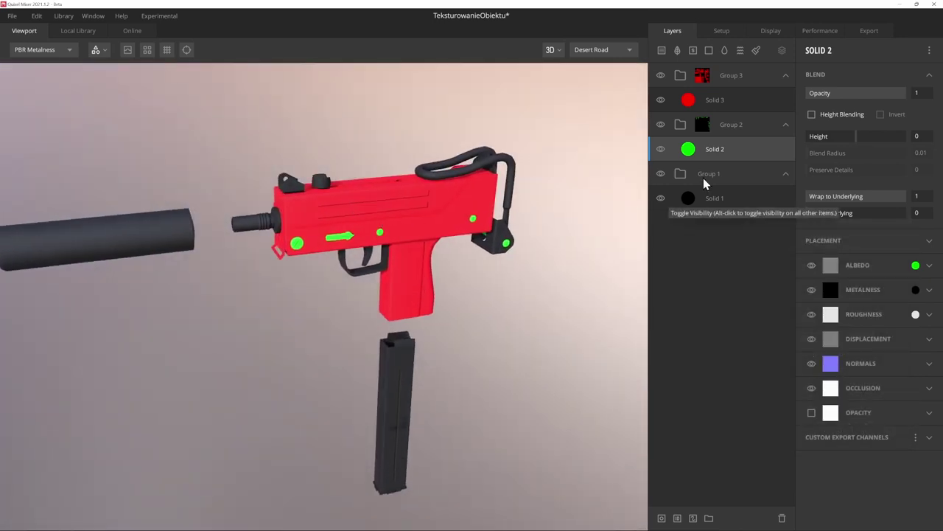
Mask Group 1 to Bright Blue, colour Solid 1 bright blue, and save the project
left_click(704, 175)
left_click(661, 518)
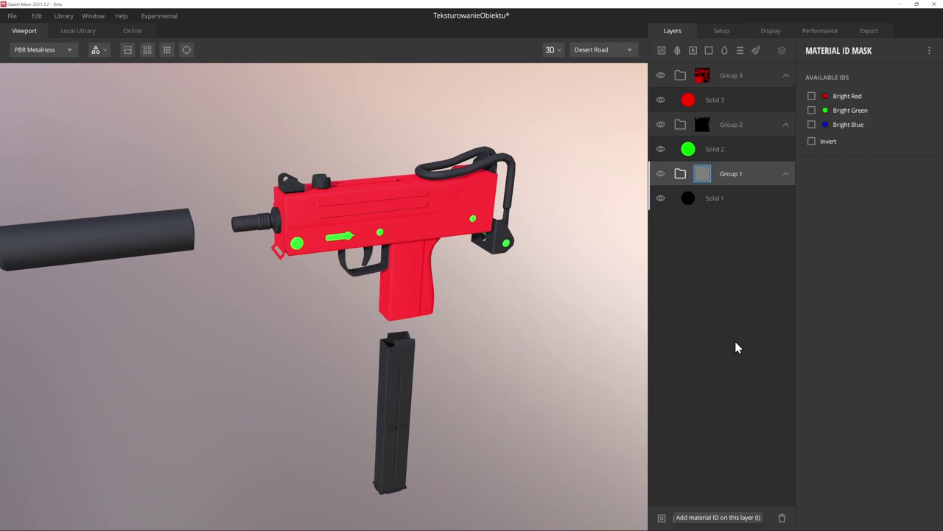
left_click(811, 125)
left_click(713, 200)
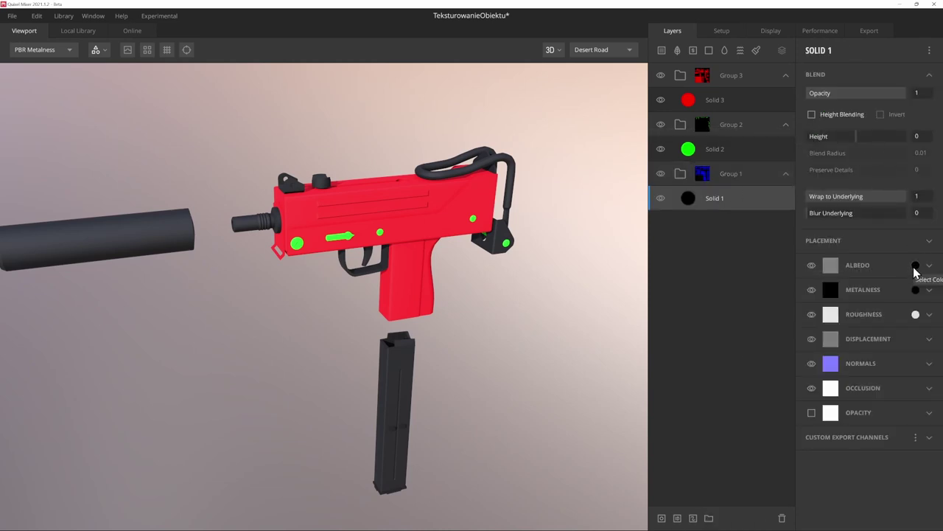
left_click(915, 265)
left_click(765, 325)
left_click(746, 284)
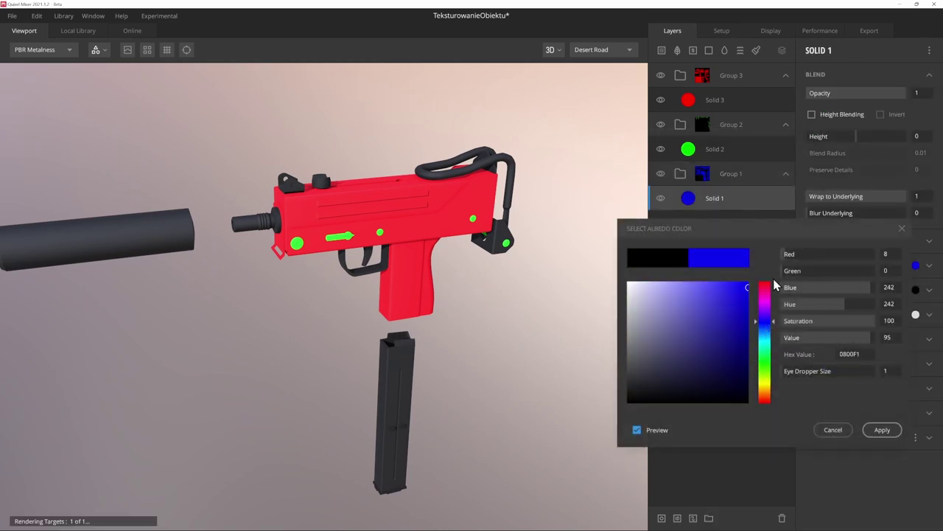
left_click(881, 430)
scroll(418, 269, "down", 2)
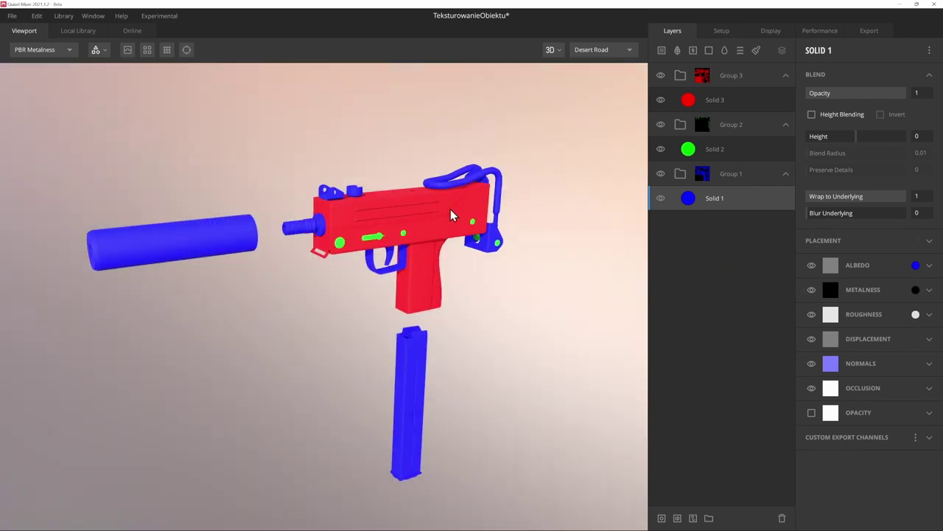
key("ctrl+s")
left_click(726, 126)
Zoom in and out on the gun to inspect its red body, green details and blue attachments
left_click(727, 76)
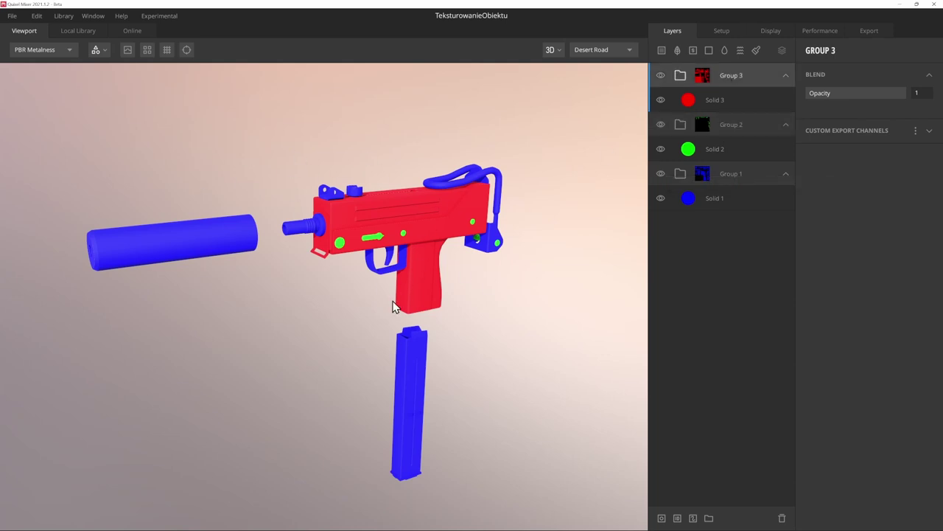
scroll(391, 302, "up", 2)
scroll(390, 302, "up", 2)
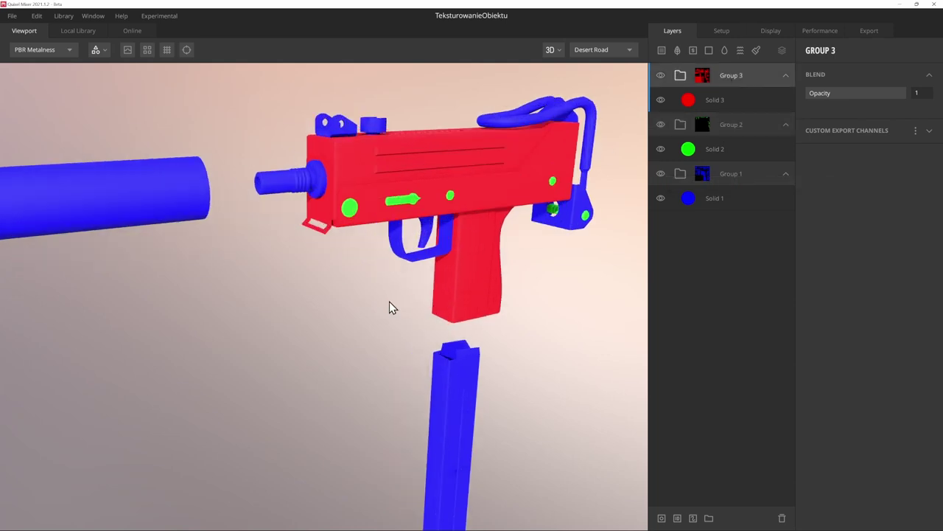
scroll(391, 288, "up", 2)
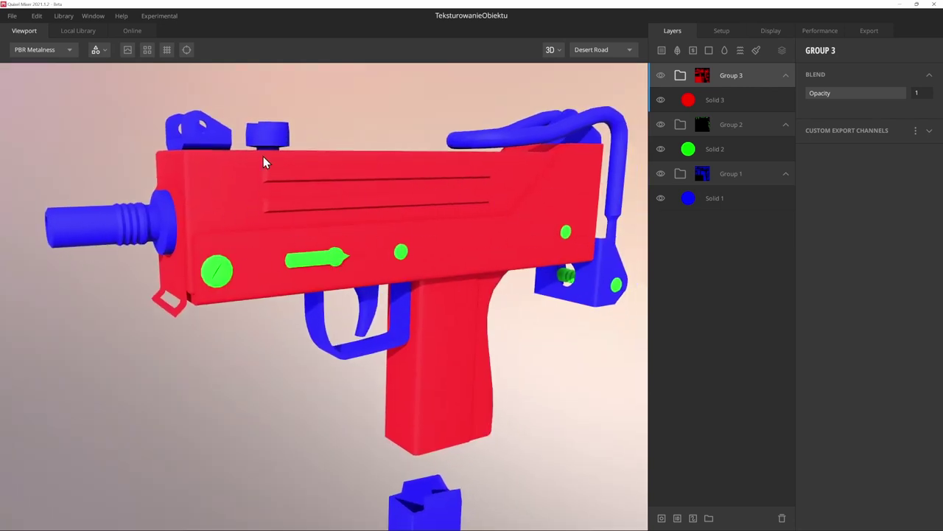
scroll(417, 231, "down", 2)
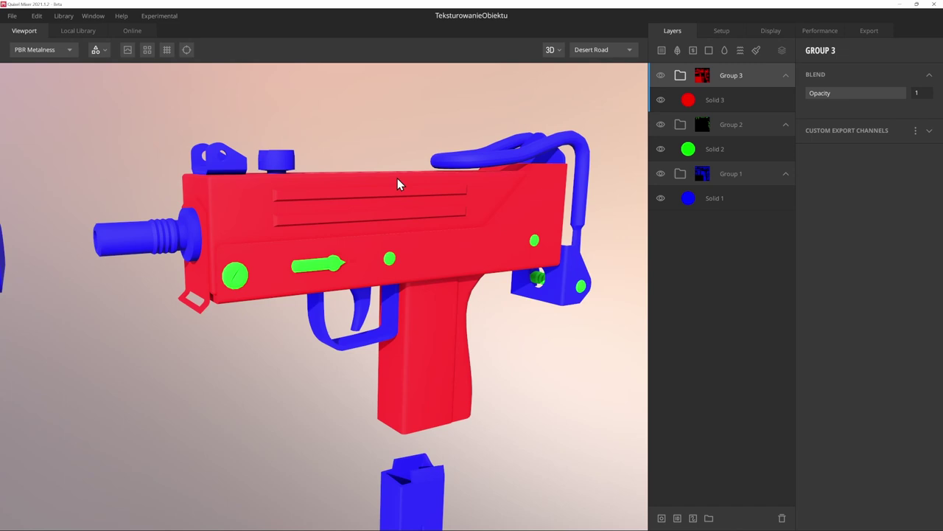
Add Hard-Anodized Aluminum from the local library's Metal surfaces as a new layer
left_click(91, 34)
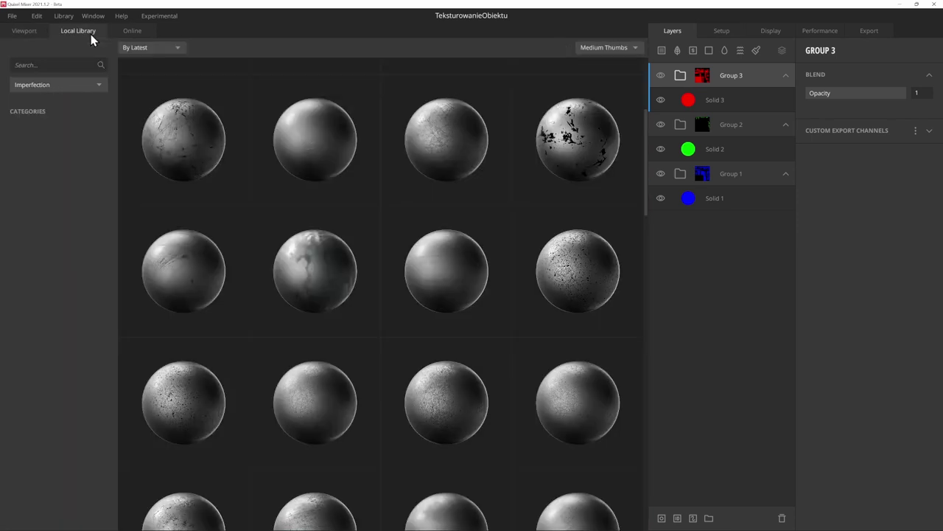
left_click(55, 84)
left_click(50, 115)
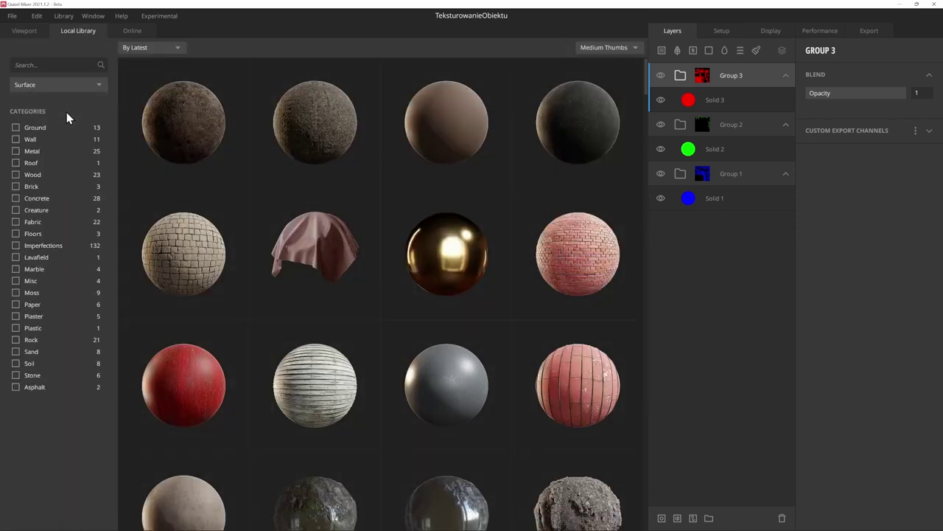
left_click(16, 151)
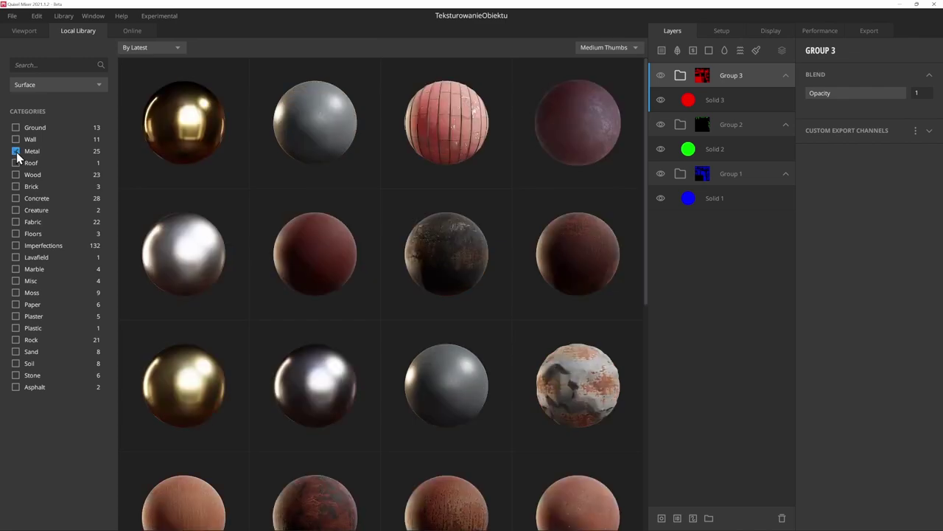
scroll(438, 280, "down", 5)
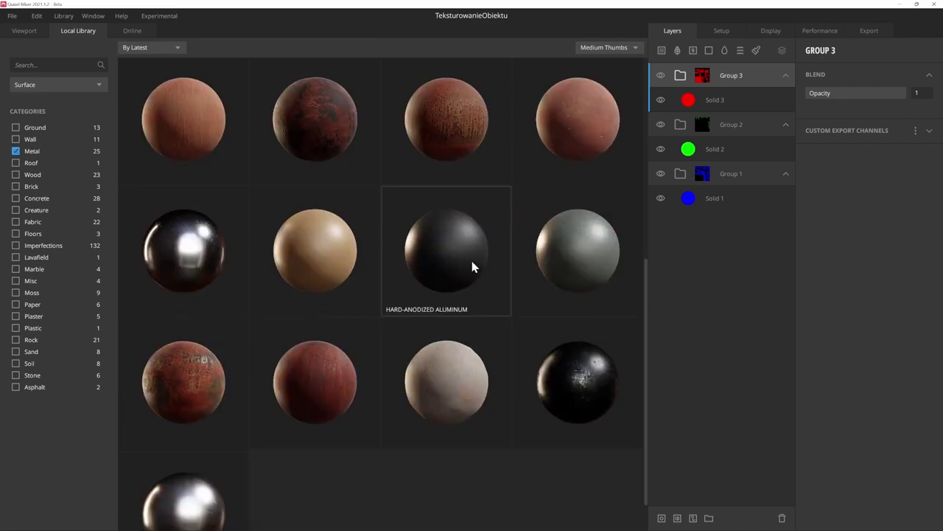
left_click(449, 249)
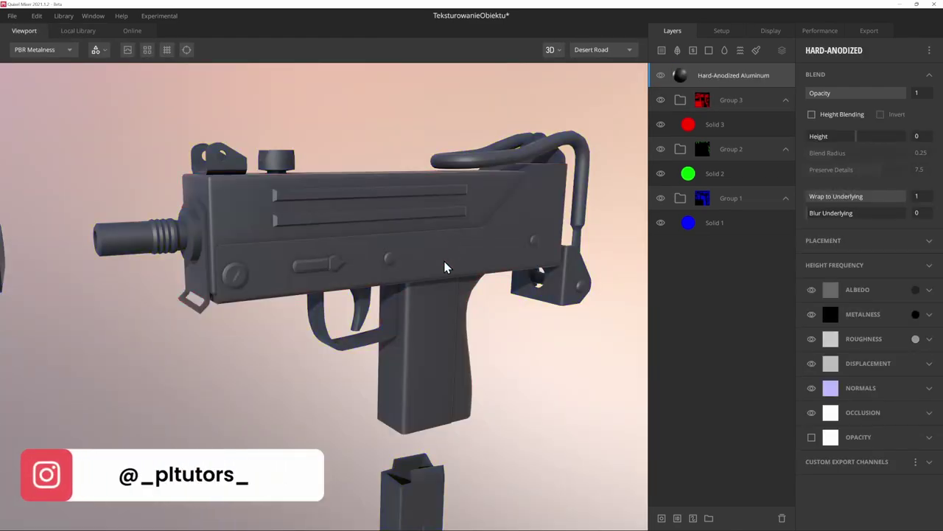
Move Hard-Anodized Aluminum into Group 3, delete the red Solid 3, and add Solid 4 above it
scroll(260, 272, "down", 5)
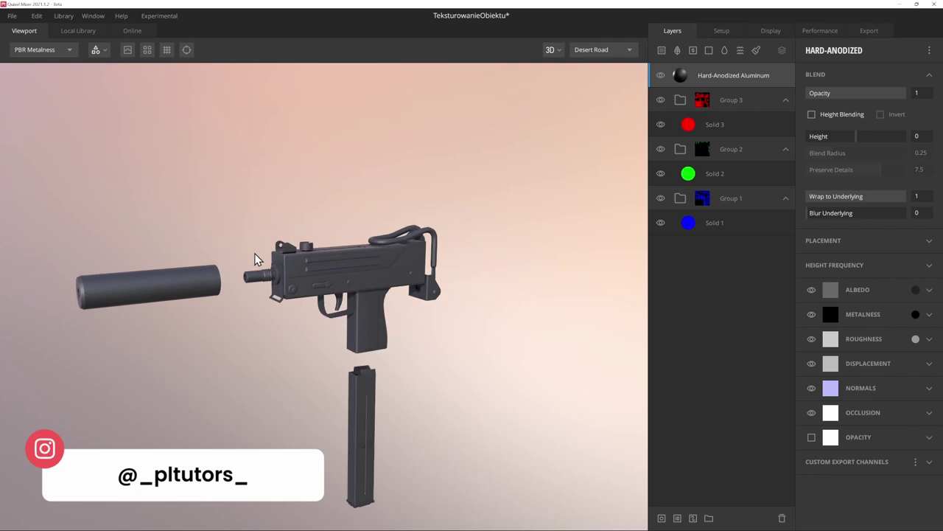
scroll(260, 275, "up", 3)
scroll(260, 275, "up", 2)
scroll(259, 275, "down", 1)
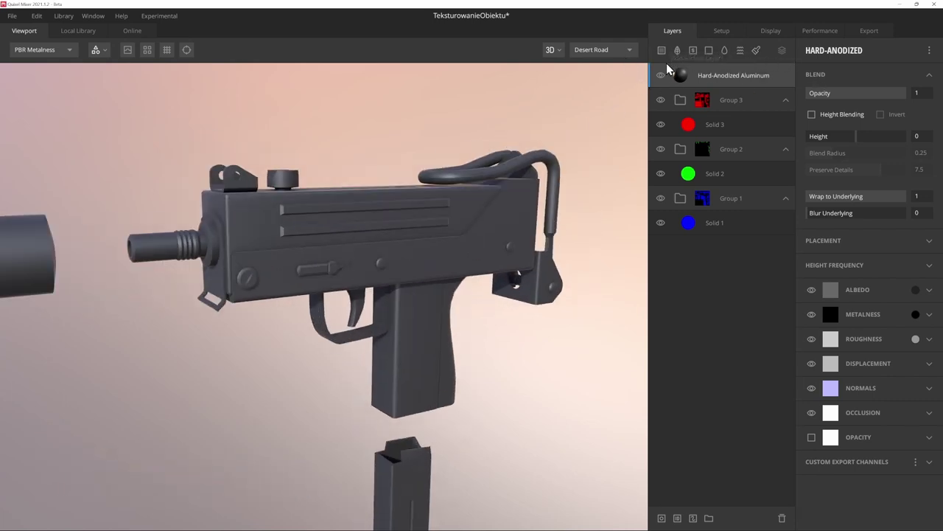
left_click_drag(700, 87, 742, 104)
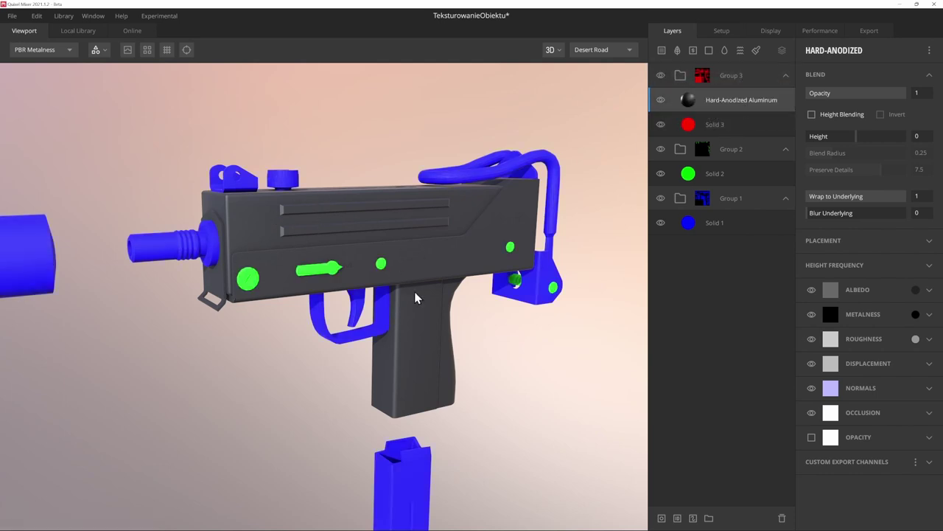
left_click(715, 129)
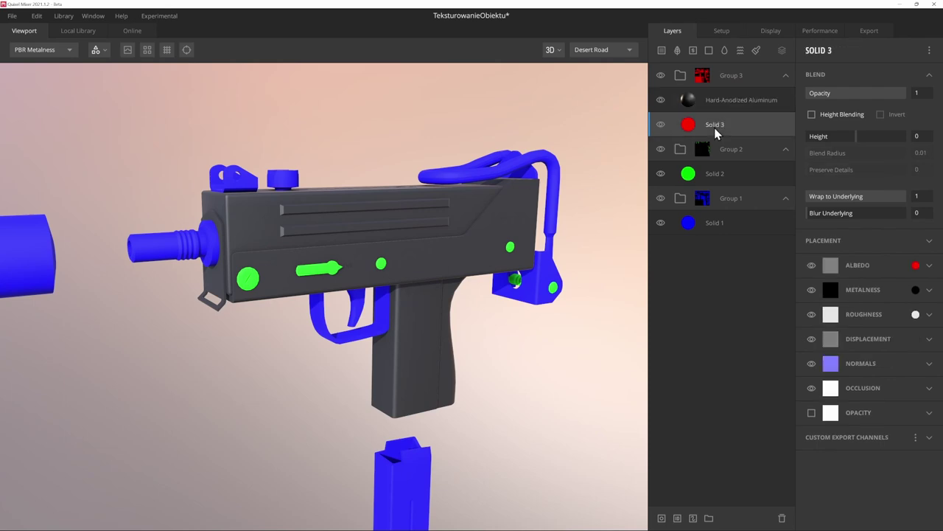
key("Delete")
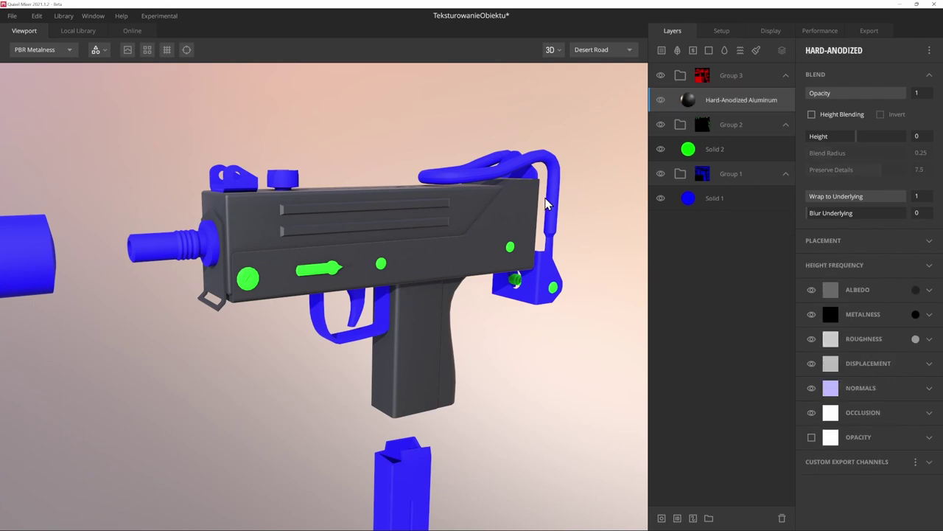
mouse_move(479, 227)
left_mouse_down()
mouse_move(472, 216)
mouse_move(410, 220)
mouse_move(484, 270)
mouse_move(459, 239)
mouse_move(499, 268)
mouse_move(427, 247)
mouse_move(389, 219)
mouse_move(364, 234)
mouse_move(366, 244)
mouse_move(482, 226)
mouse_move(511, 270)
mouse_move(376, 172)
left_mouse_up()
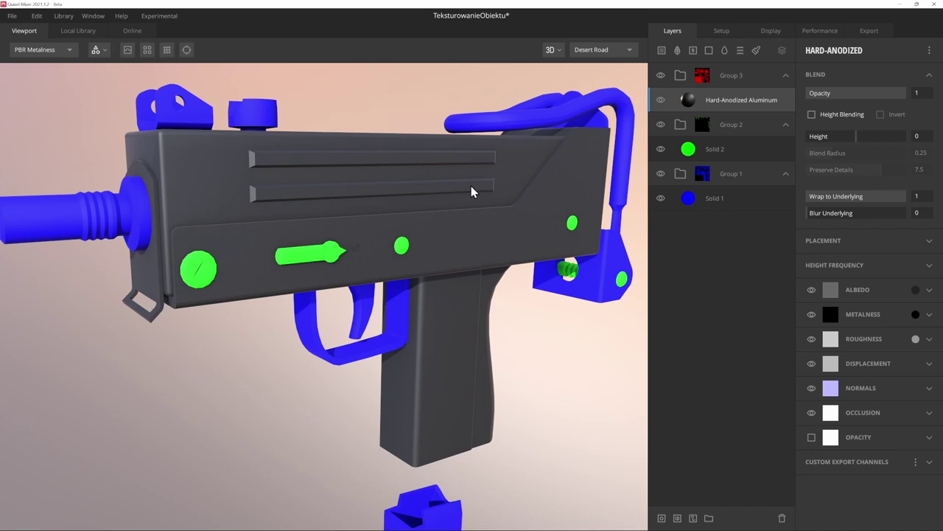
left_click(710, 51)
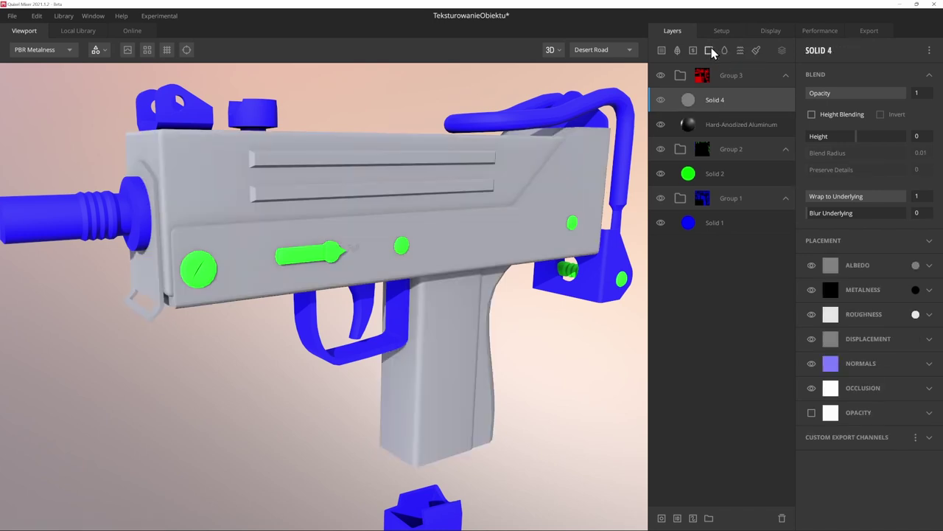
Add a mask stack to Solid 4 with a Texture Map component sourced from a Library Asset
left_click(661, 518)
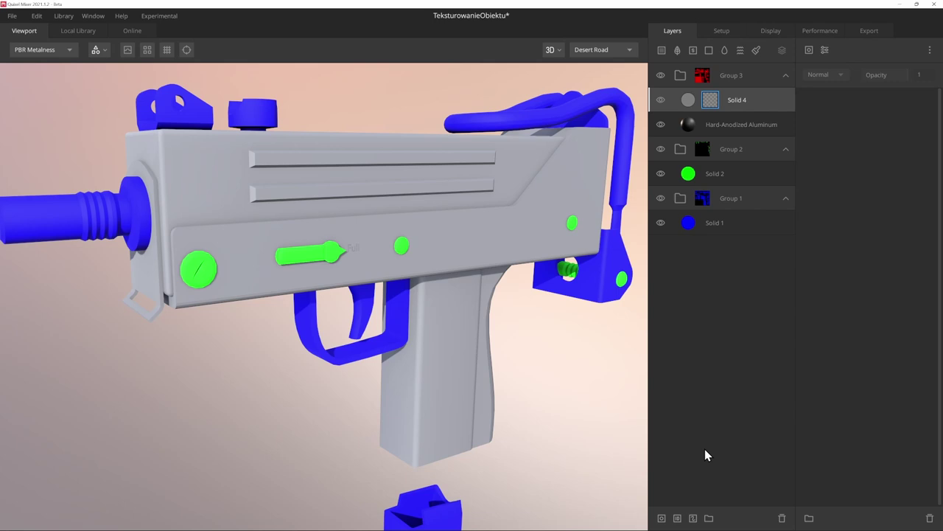
left_click(808, 54)
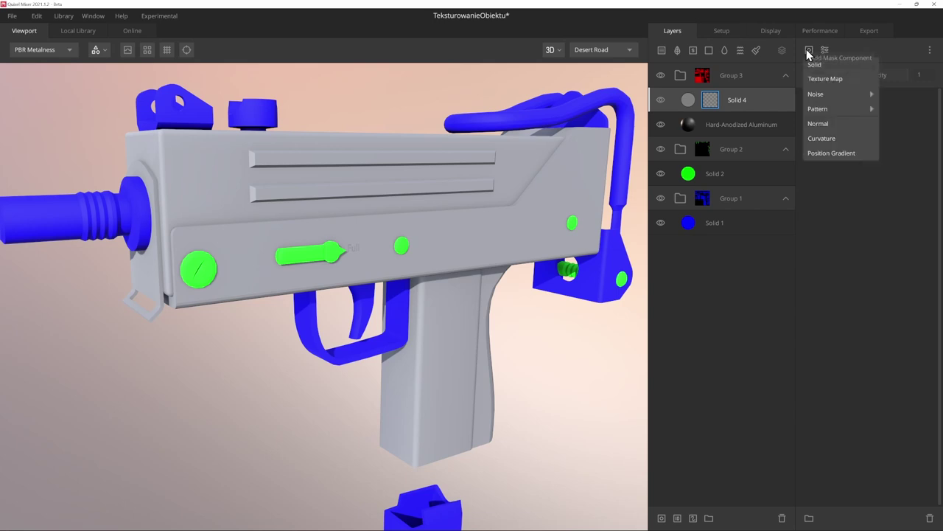
left_click(814, 74)
left_click(838, 131)
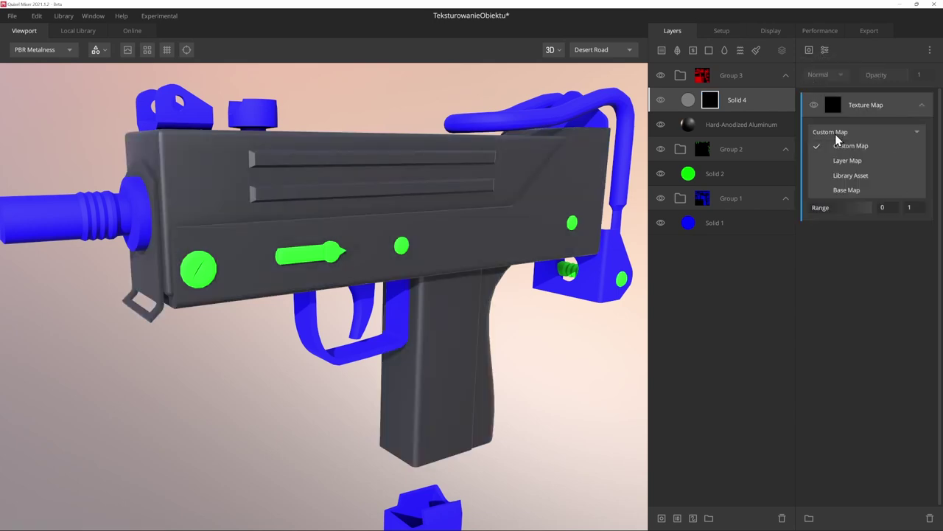
left_click(864, 176)
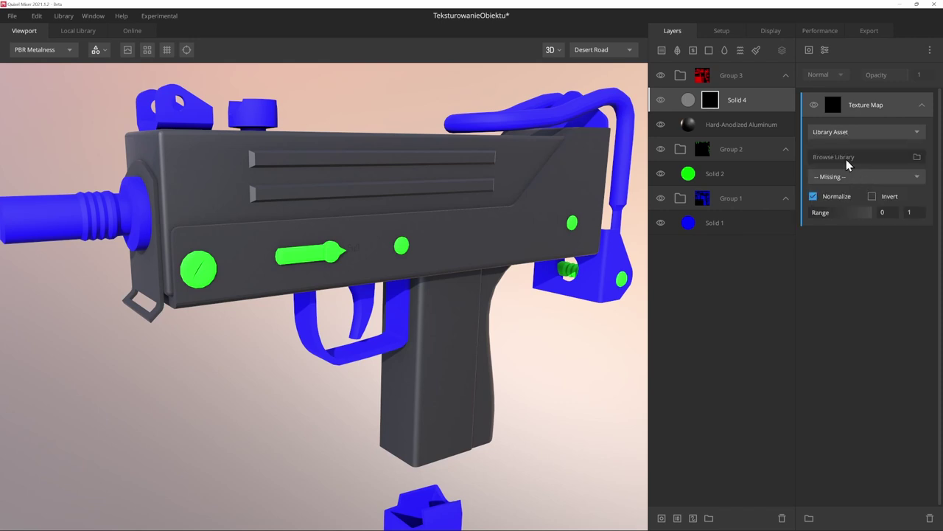
Browse the library for the mask texture, filtered to Imperfection assets
left_click(917, 158)
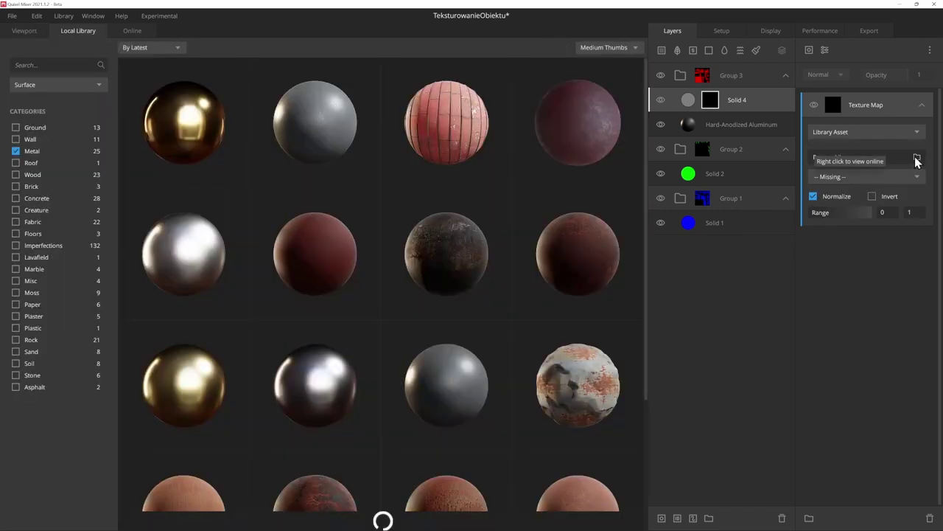
left_click(40, 86)
left_click(45, 157)
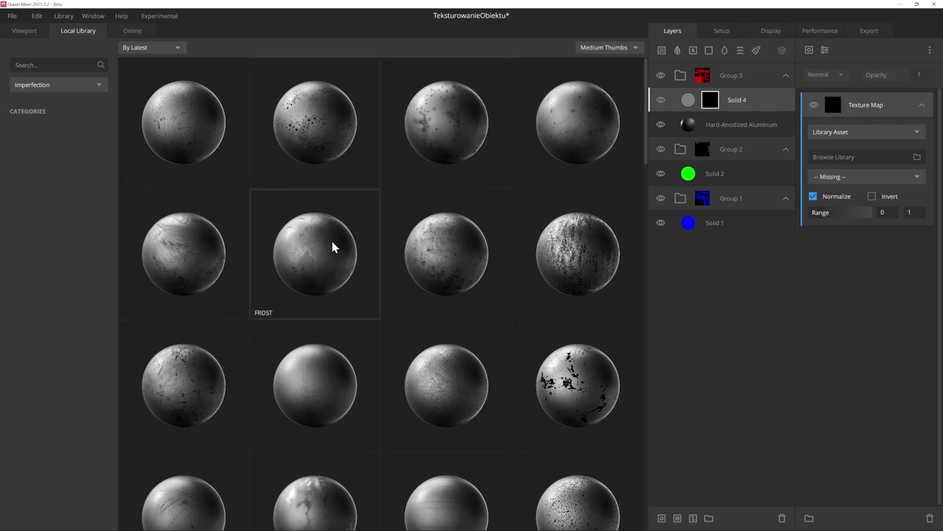
scroll(332, 248, "down", 3)
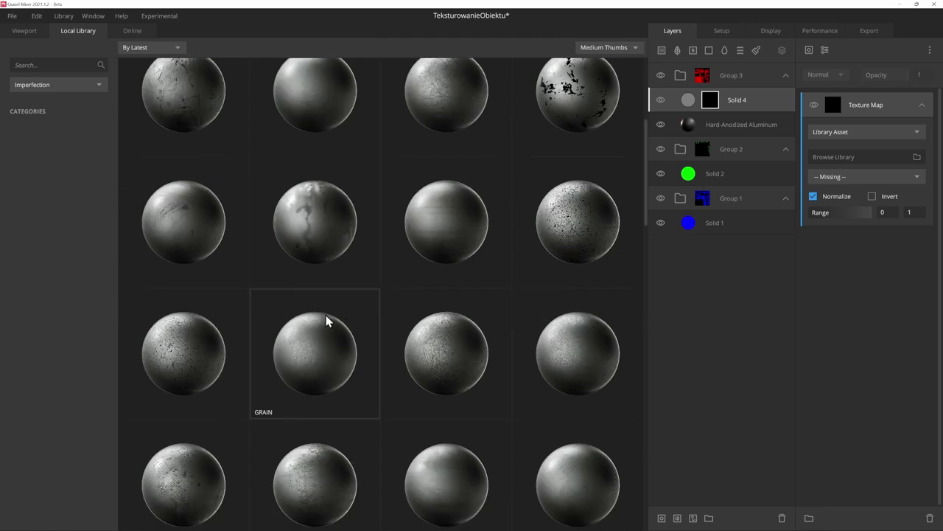
Use the GRAIN imperfection as Solid 4's mask and disable the layer's Metalness channel
left_click(337, 384)
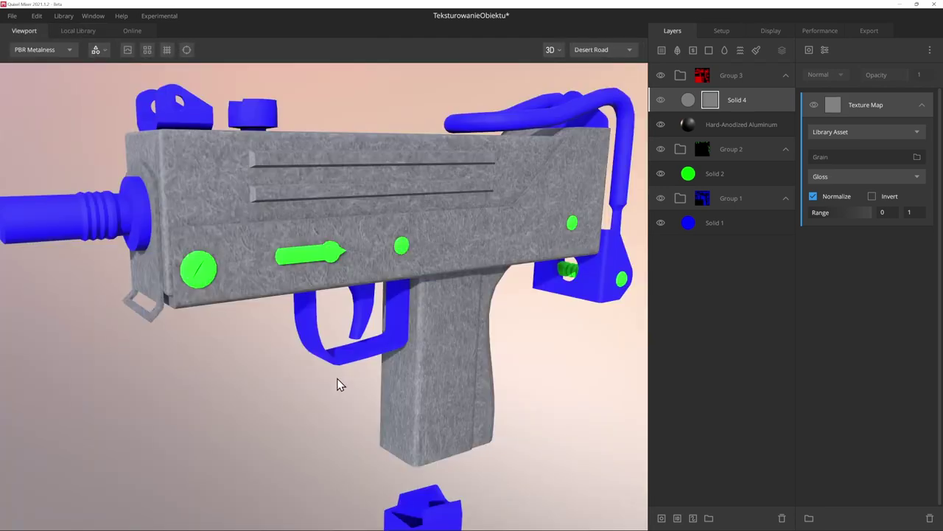
mouse_move(390, 360)
left_mouse_down()
mouse_move(438, 350)
mouse_move(432, 302)
mouse_move(433, 356)
mouse_move(435, 345)
left_mouse_up()
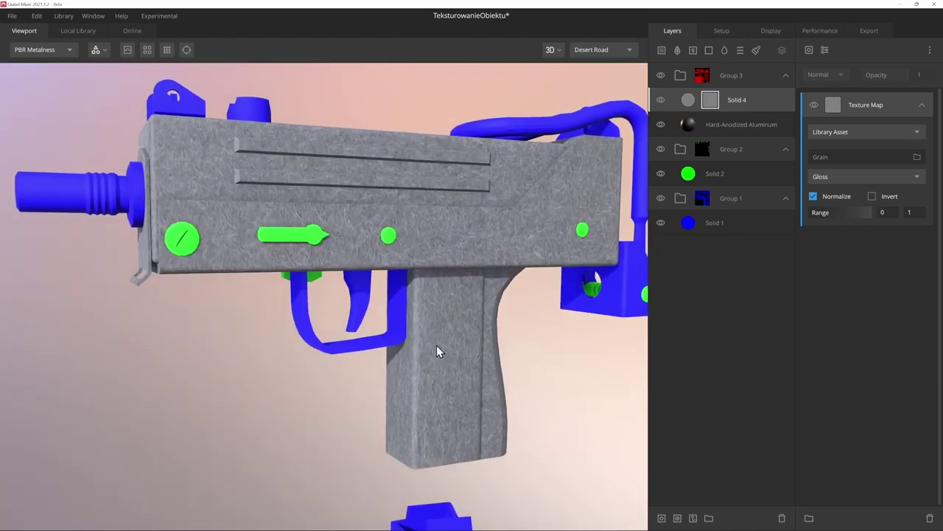
left_click(687, 105)
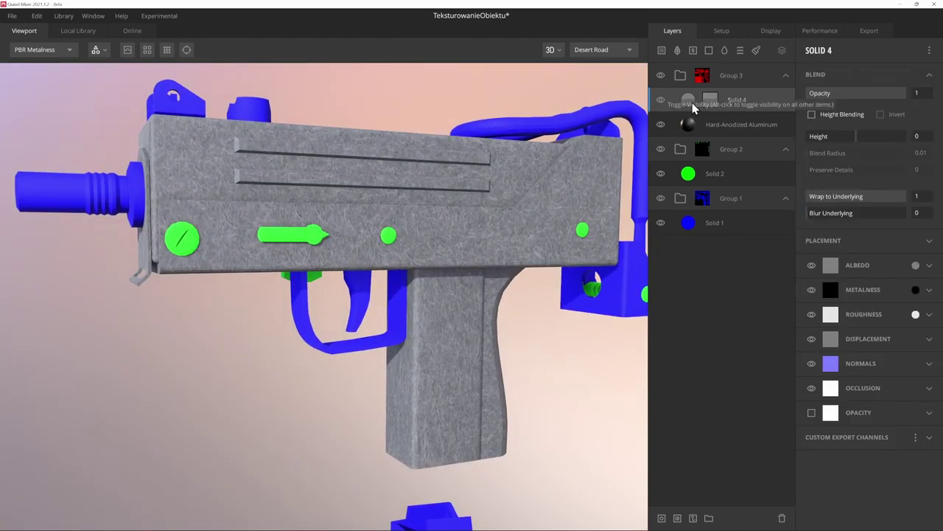
left_click(812, 290)
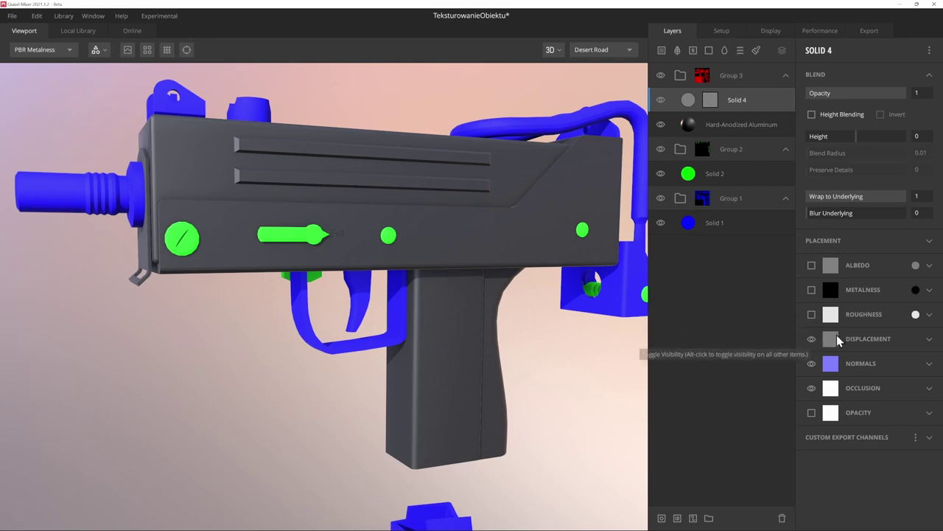
Enable Height Blending on Solid 4 with Wrap to Underlying set to 0
scroll(312, 268, "up", 3)
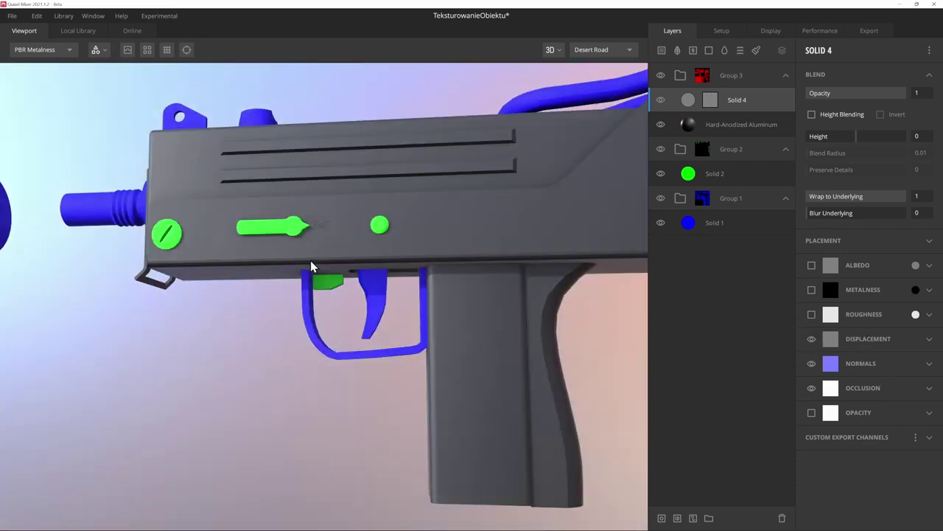
scroll(303, 262, "up", 3)
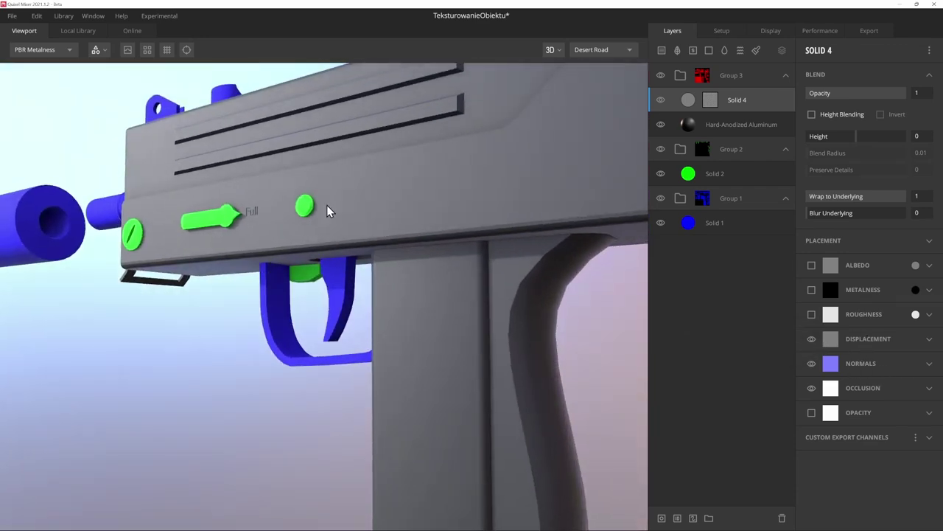
left_click(811, 115)
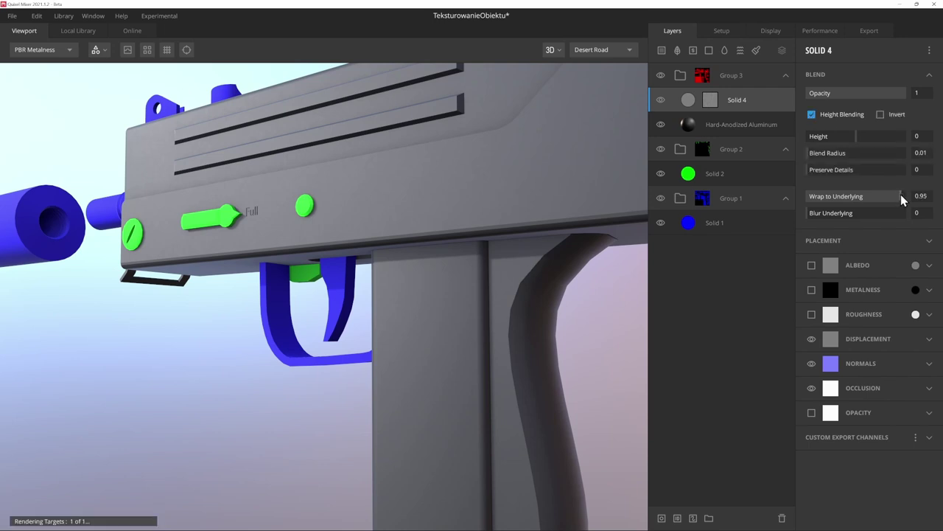
left_click_drag(901, 194, 799, 191)
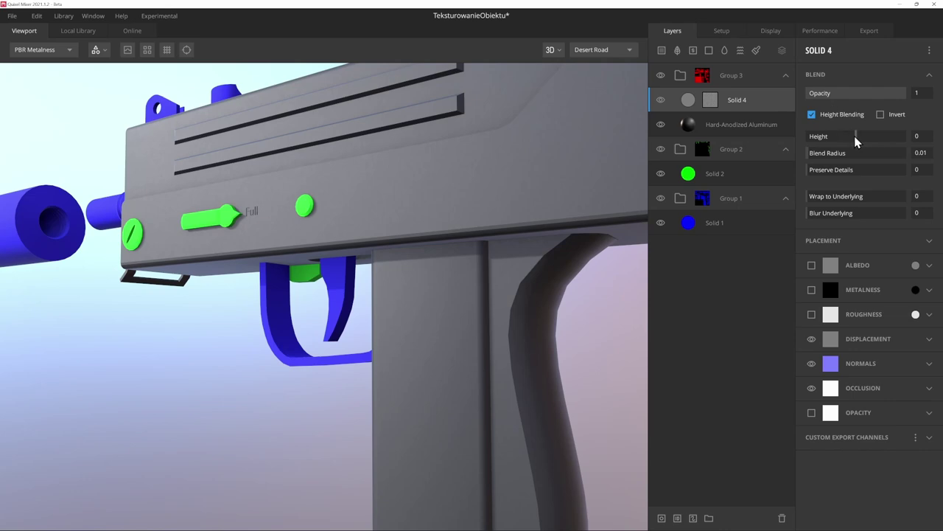
Set Solid 4's height to 0.15 and save the project
left_click_drag(856, 141, 857, 140)
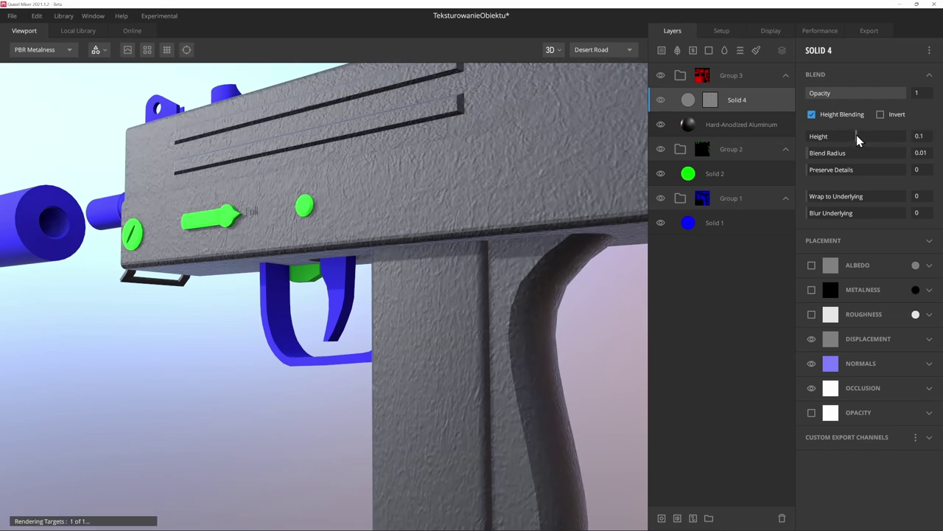
left_click_drag(857, 140, 882, 139)
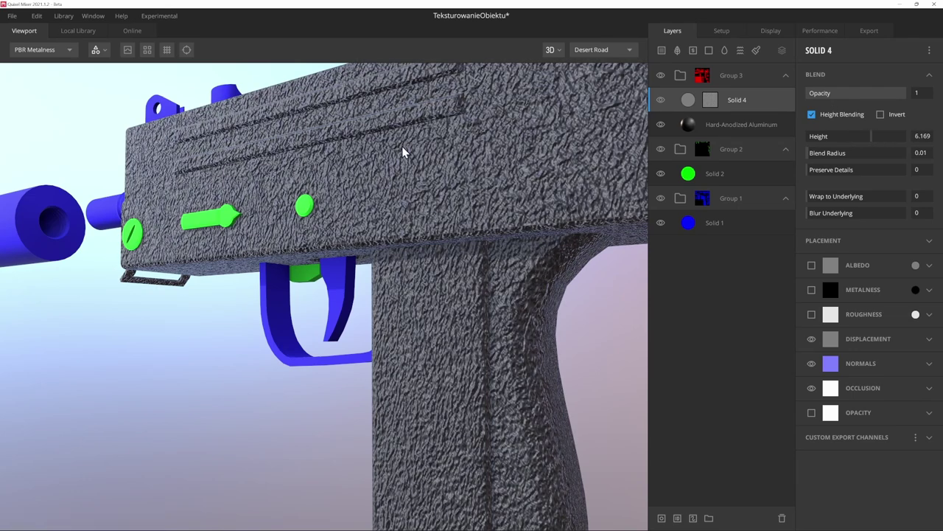
left_click(921, 136)
type("2")
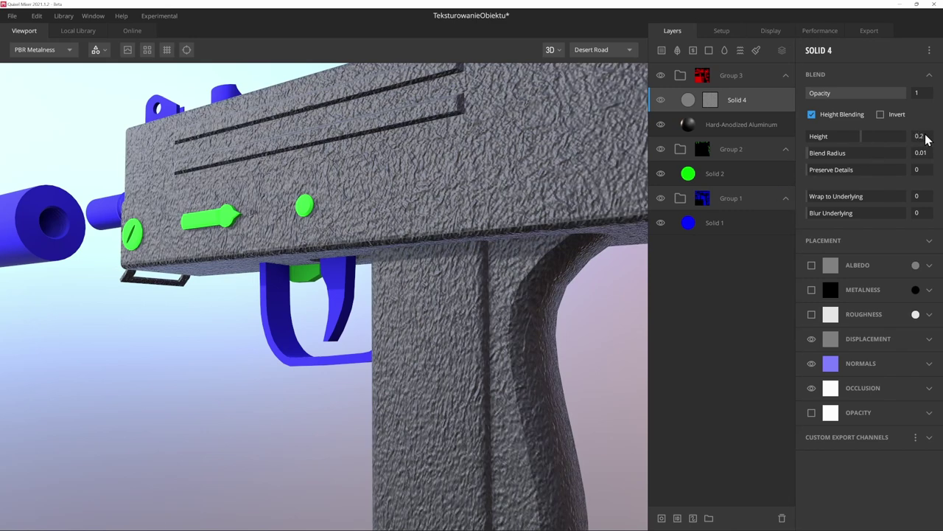
key("Return")
scroll(427, 270, "down", 3)
scroll(358, 268, "down", 2)
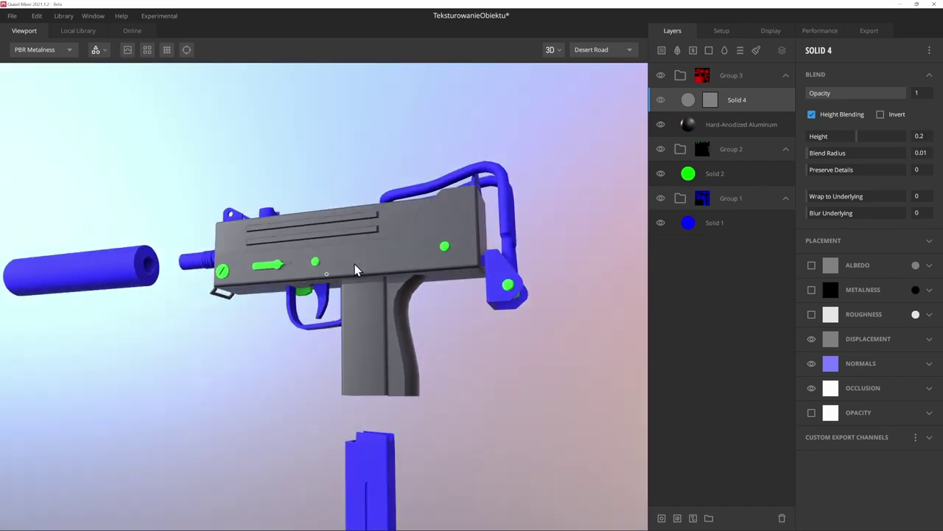
scroll(396, 295, "up", 3)
scroll(351, 286, "up", 2)
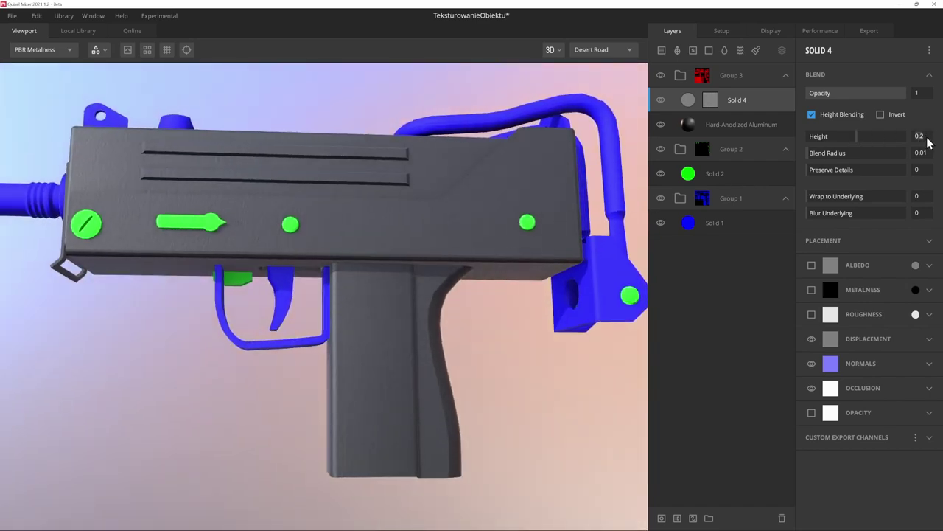
type("0.15")
key("Return")
mouse_move(322, 248)
left_mouse_down()
mouse_move(260, 264)
mouse_move(358, 276)
left_mouse_up()
key("ctrl+s")
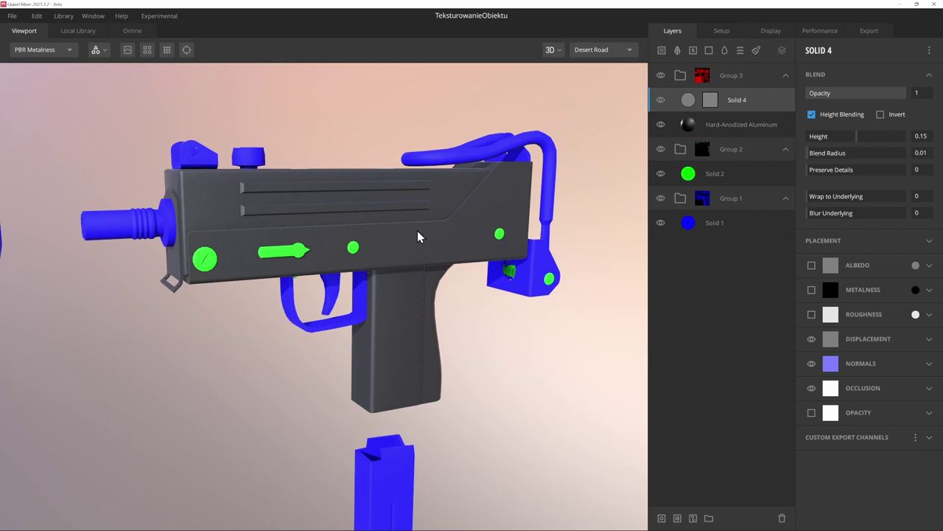
Add a new Solid 5 layer and mask it with a Perlin noise component
left_click(709, 52)
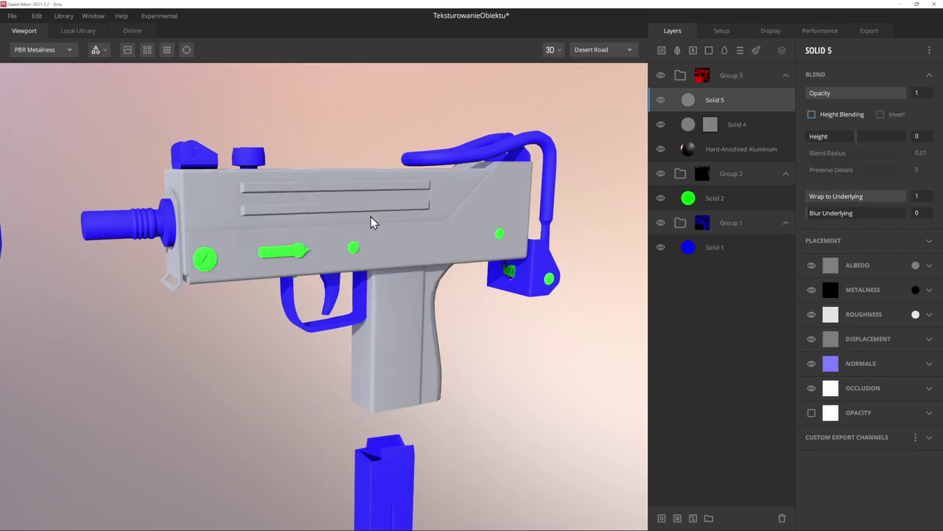
left_click(662, 519)
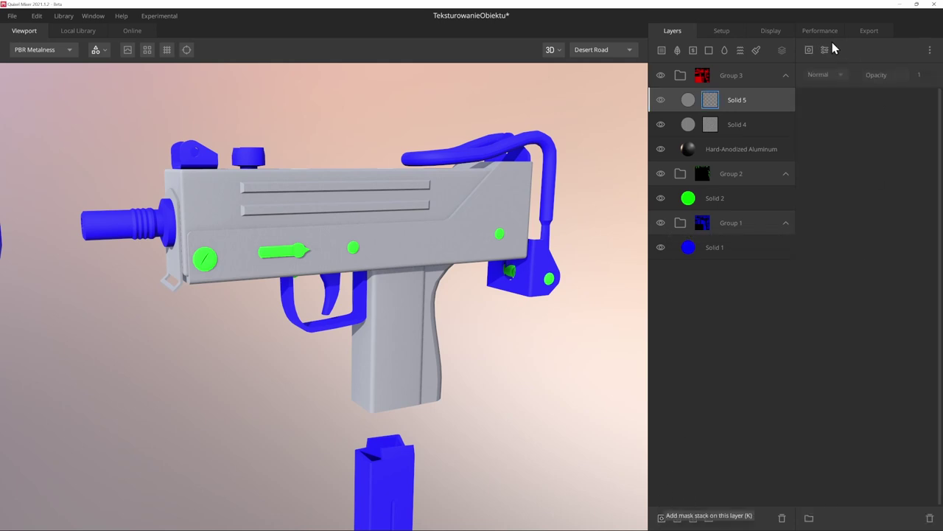
left_click(808, 50)
mouse_move(816, 93)
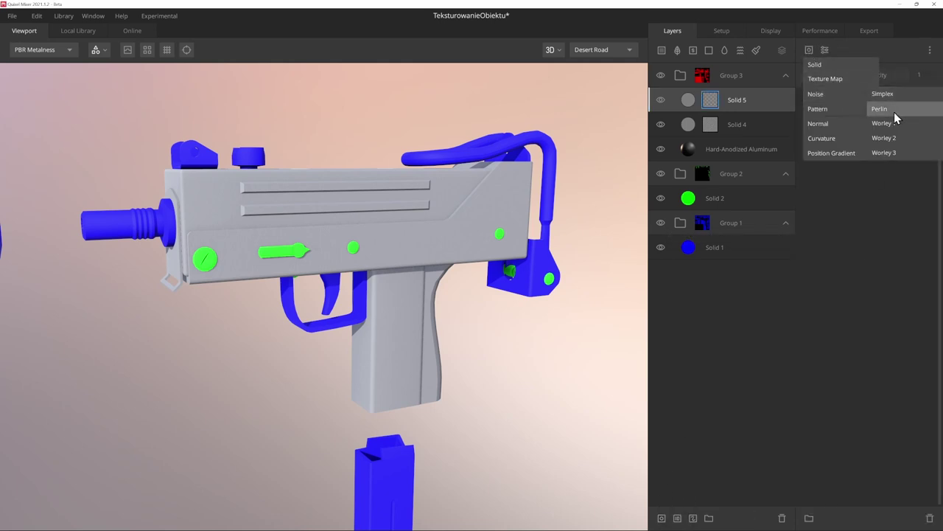
left_click(902, 108)
Set the Perlin noise to frequency 18.12 and amplitude 10 for camo blotches
mouse_move(472, 236)
left_mouse_down()
mouse_move(430, 230)
mouse_move(472, 249)
mouse_move(336, 125)
left_mouse_up()
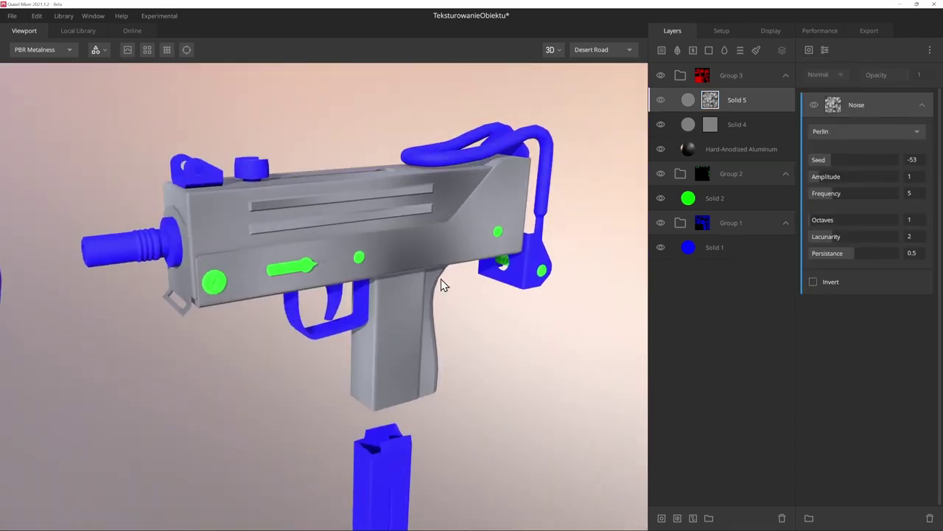
left_click_drag(835, 199, 889, 196)
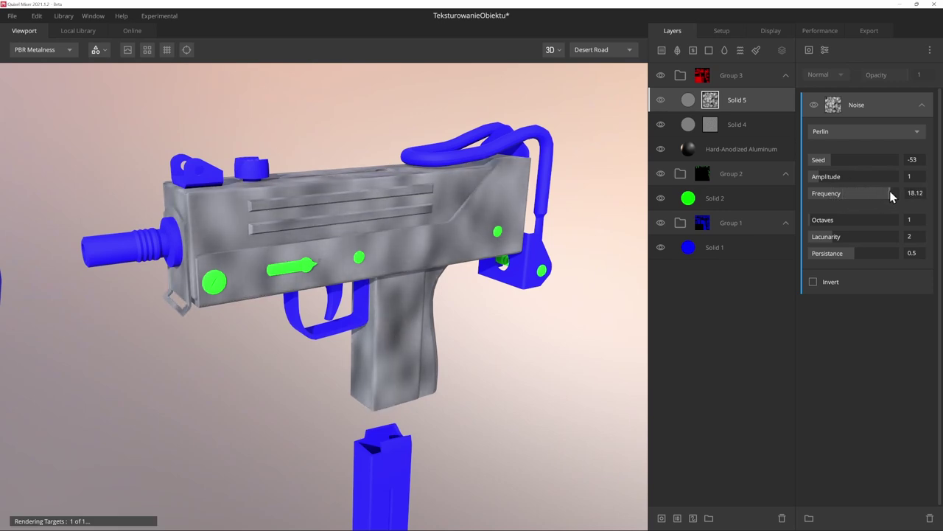
left_click_drag(815, 177, 913, 186)
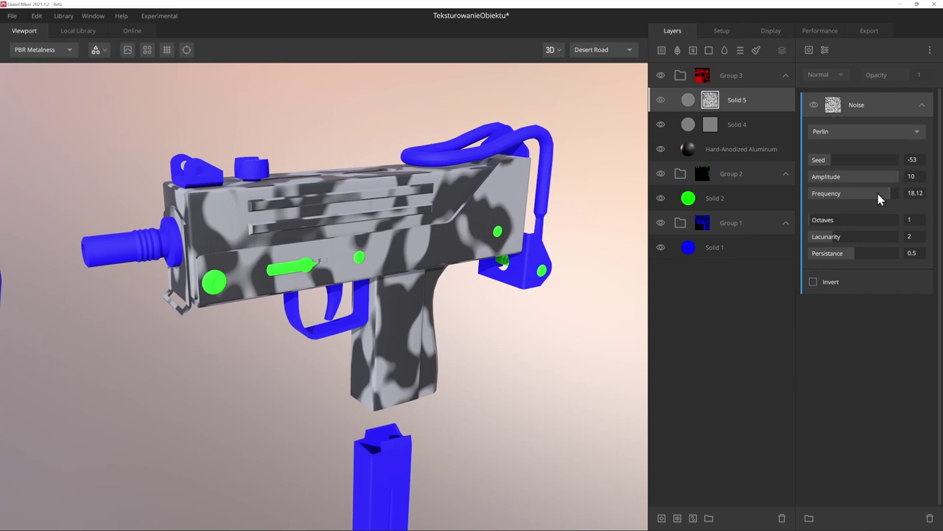
left_click_drag(445, 236, 375, 207)
scroll(459, 236, "up", 4)
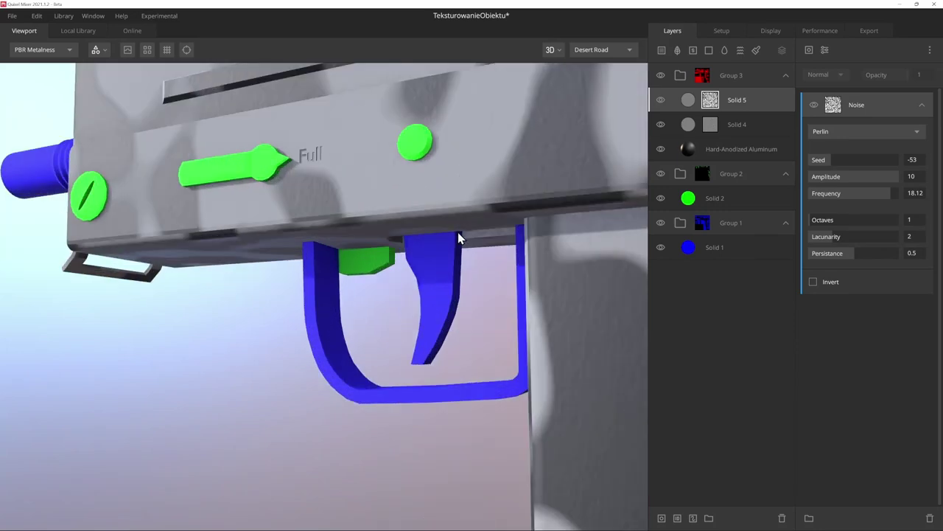
scroll(522, 273, "up", 2)
scroll(550, 273, "down", 5)
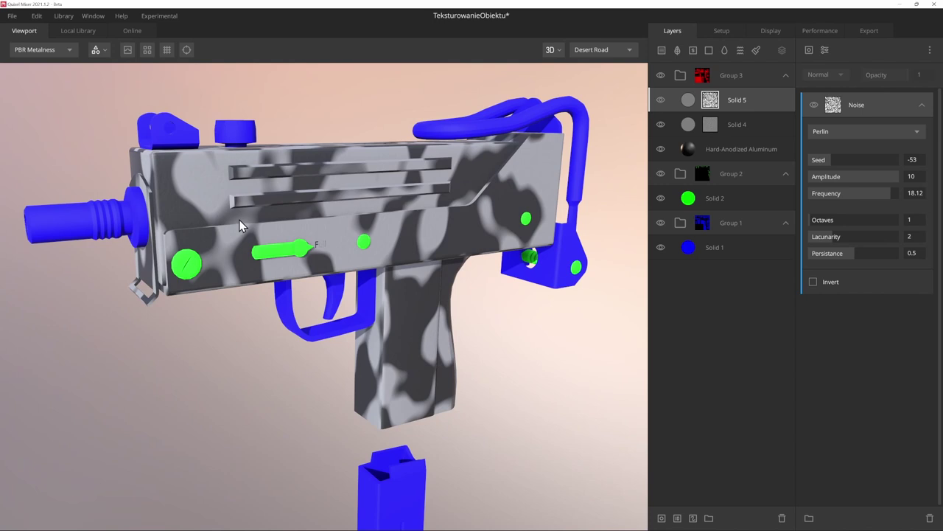
left_click(826, 50)
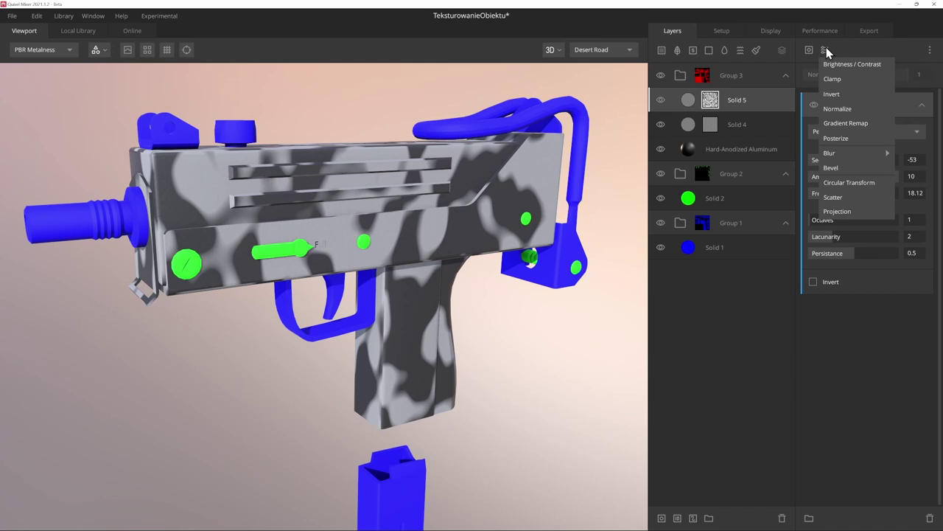
Add a Gradient Remap to Solid 5's noise mask with Repeat 0 and range 0.845–1
left_click(867, 124)
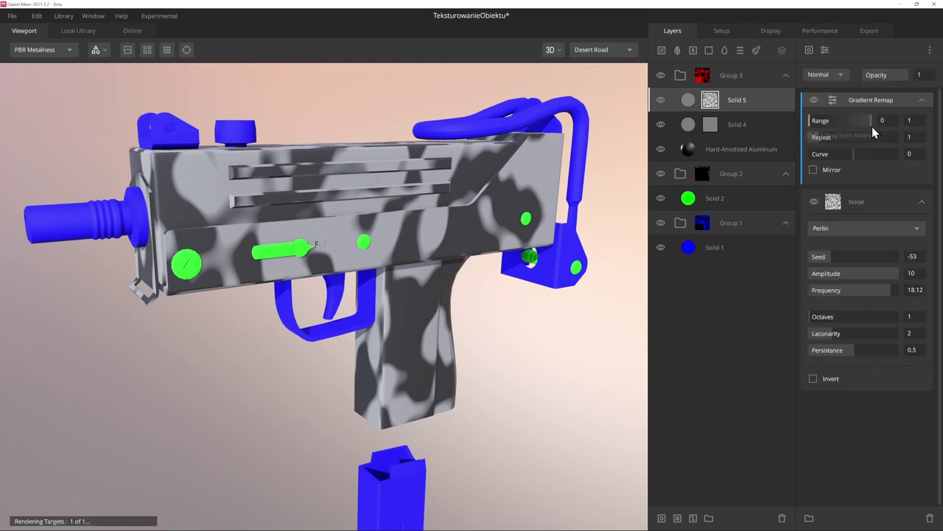
mouse_move(819, 141)
left_mouse_down()
mouse_move(780, 142)
mouse_move(861, 125)
left_mouse_up()
left_click_drag(417, 261, 442, 267)
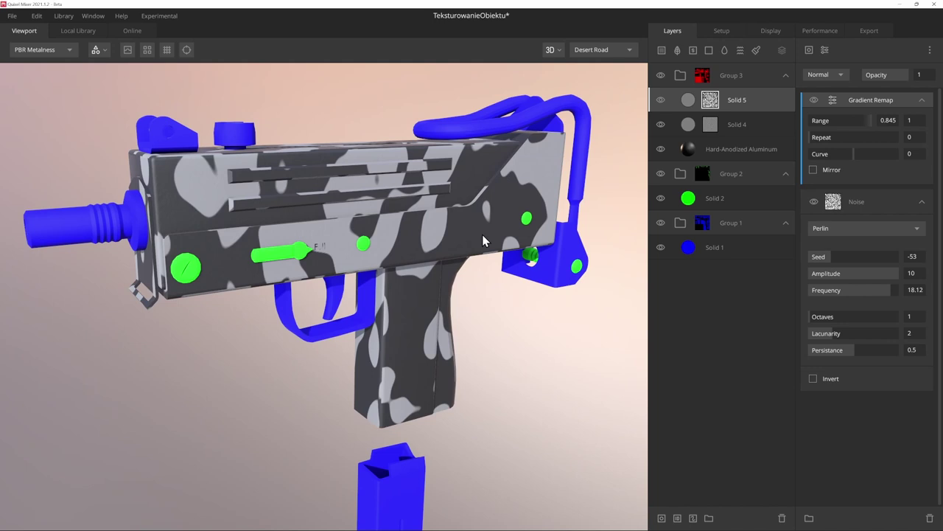
Give Solid 5 a dark green 214527 albedo at 0.465 opacity
left_click(676, 103)
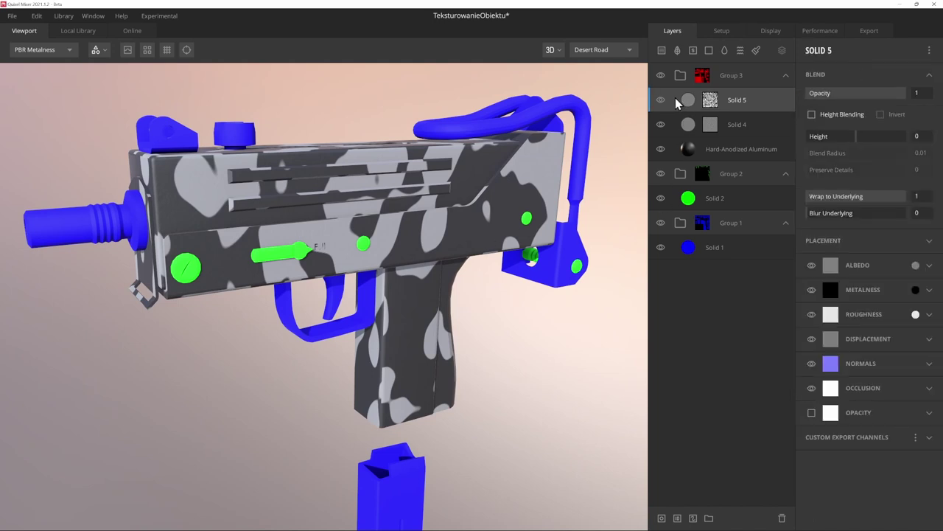
left_click(915, 265)
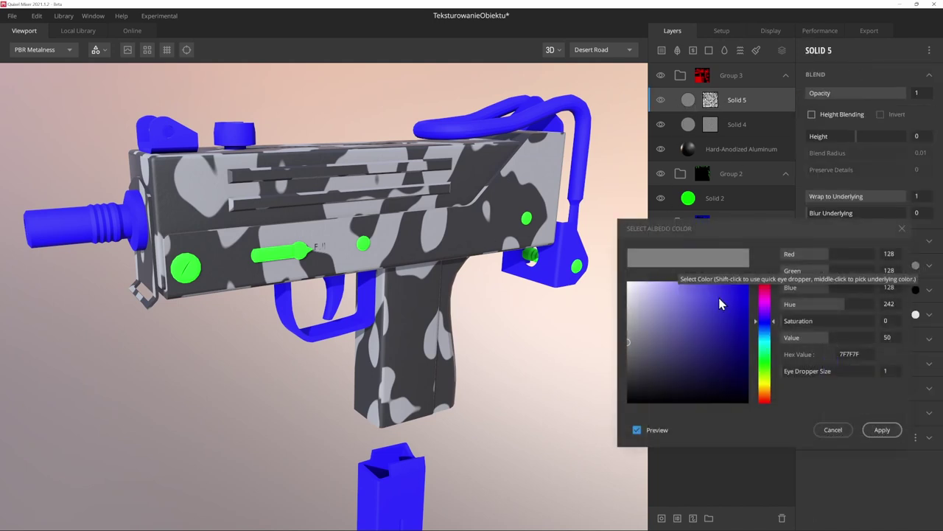
left_click(766, 365)
left_click(685, 370)
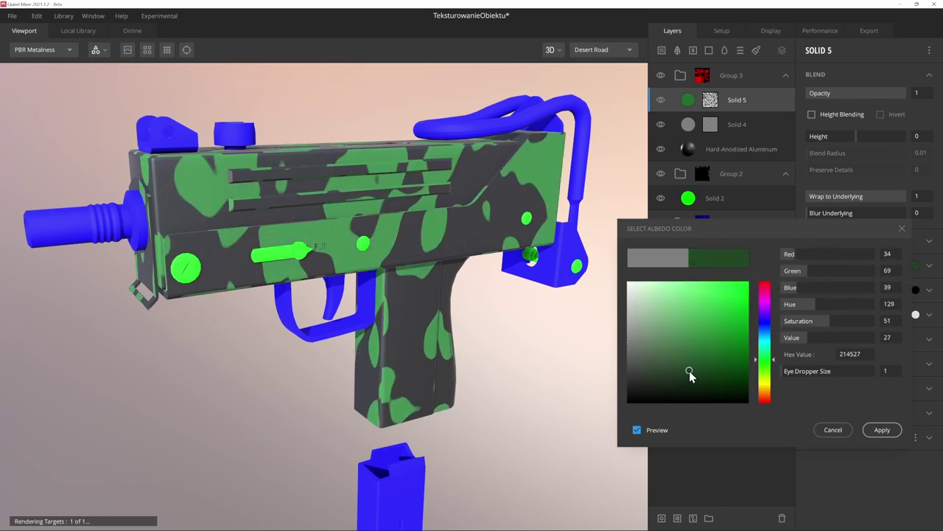
left_click(881, 435)
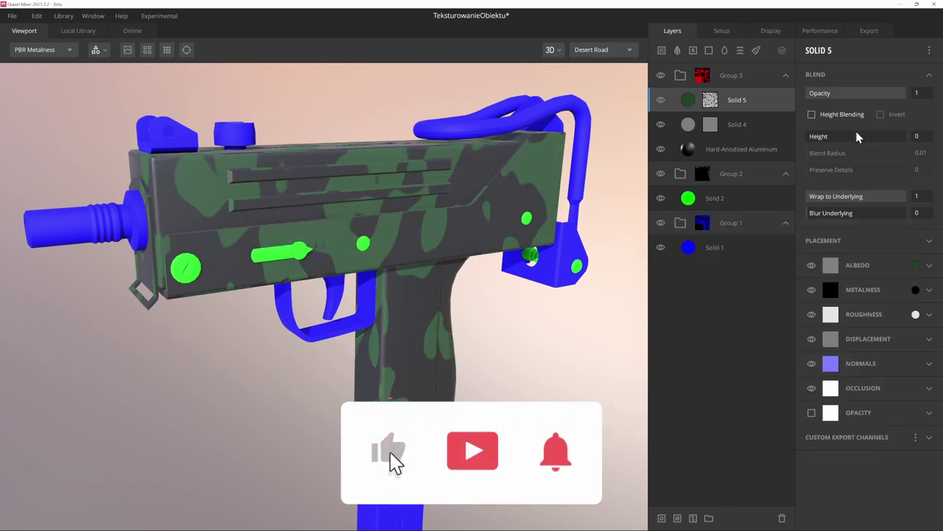
left_click_drag(897, 93, 852, 92)
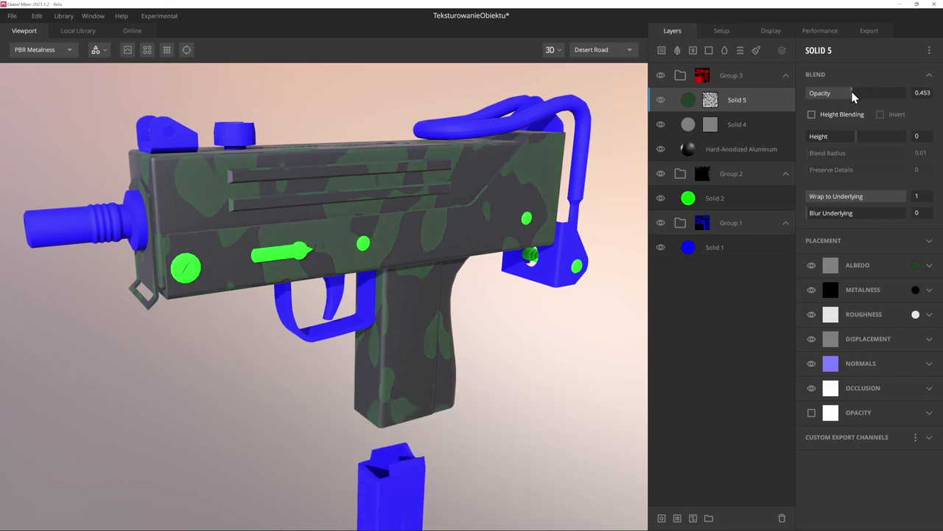
mouse_move(438, 225)
left_mouse_down()
mouse_move(435, 260)
mouse_move(369, 253)
mouse_move(359, 238)
mouse_move(322, 244)
mouse_move(328, 236)
left_mouse_up()
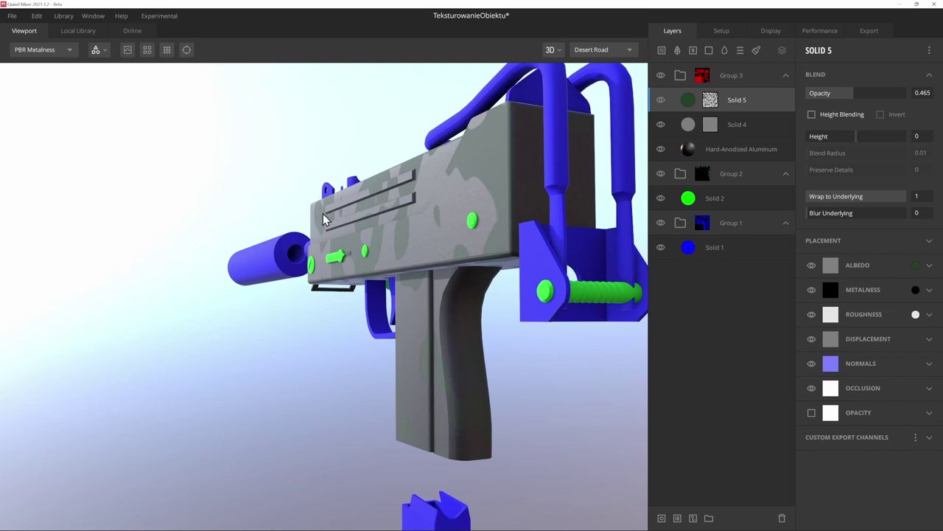
Set Solid 5's roughness colour to mid grey 878787
left_click_drag(467, 236, 516, 251)
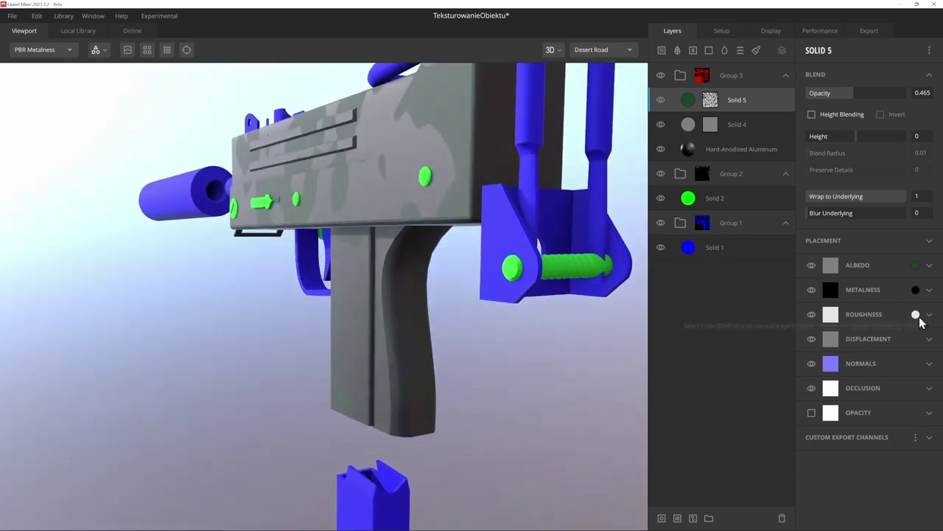
left_click(916, 314)
left_click_drag(628, 298, 622, 341)
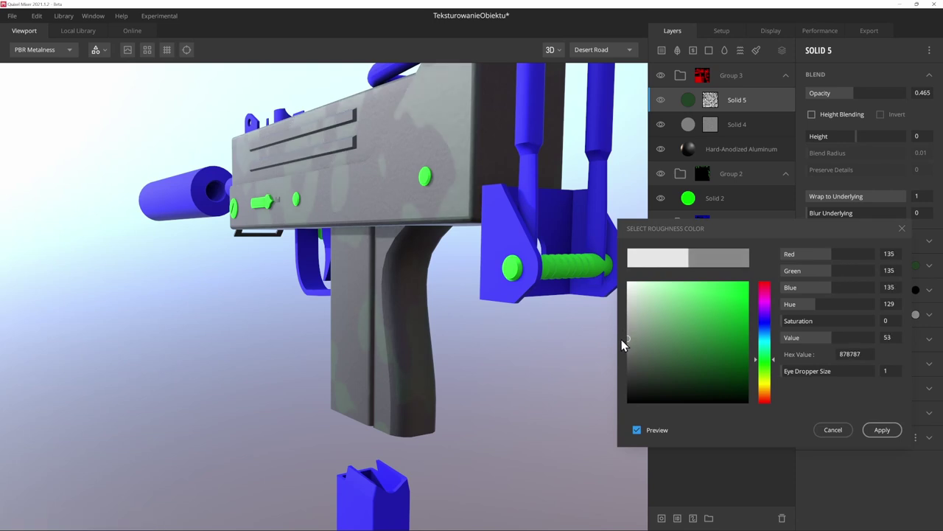
left_click(882, 429)
mouse_move(369, 253)
left_mouse_down()
mouse_move(419, 261)
mouse_move(349, 260)
mouse_move(324, 247)
mouse_move(382, 239)
left_mouse_up()
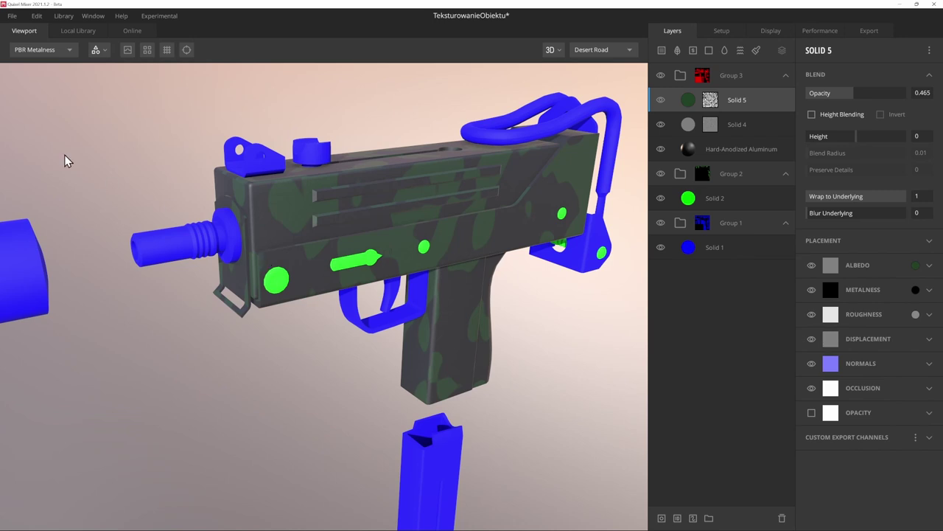
Add Brushed Steel from the local library's Surface Metal materials as the top layer
left_click(89, 33)
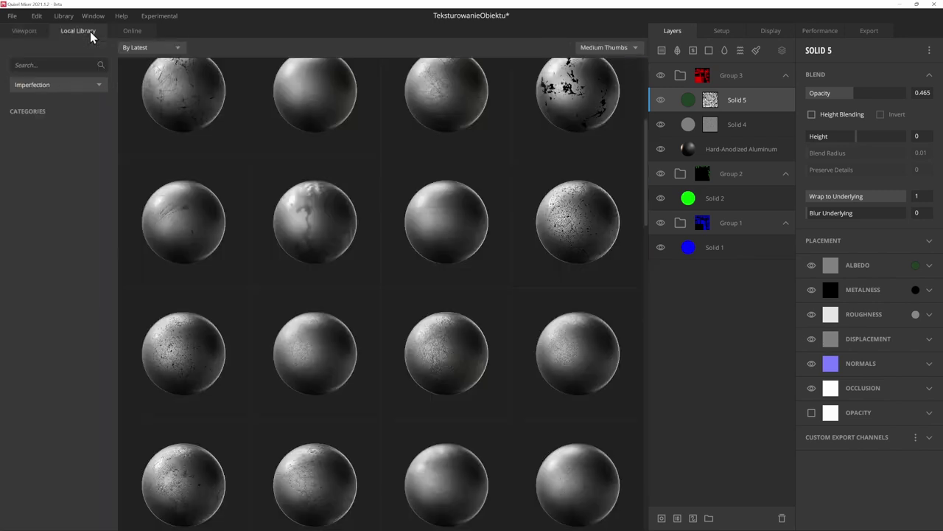
left_click(53, 85)
left_click(41, 112)
left_click(16, 152)
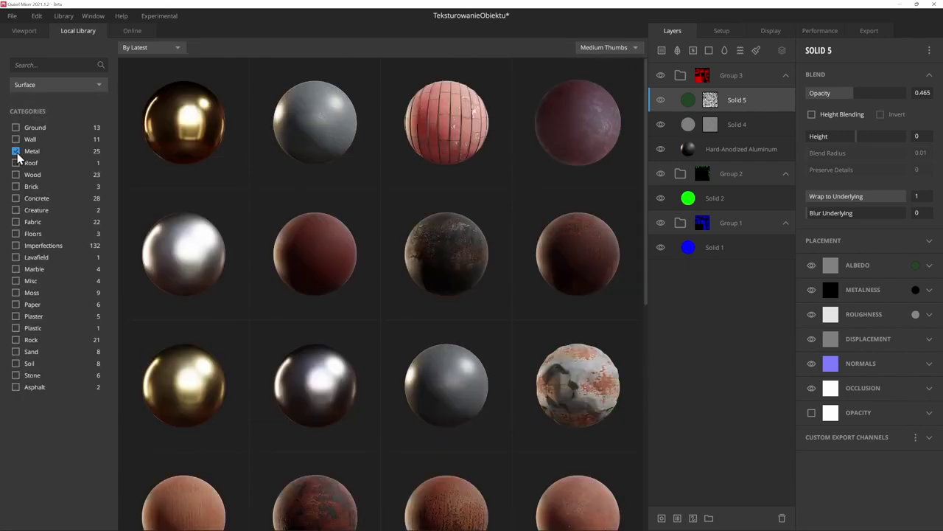
left_click(315, 383)
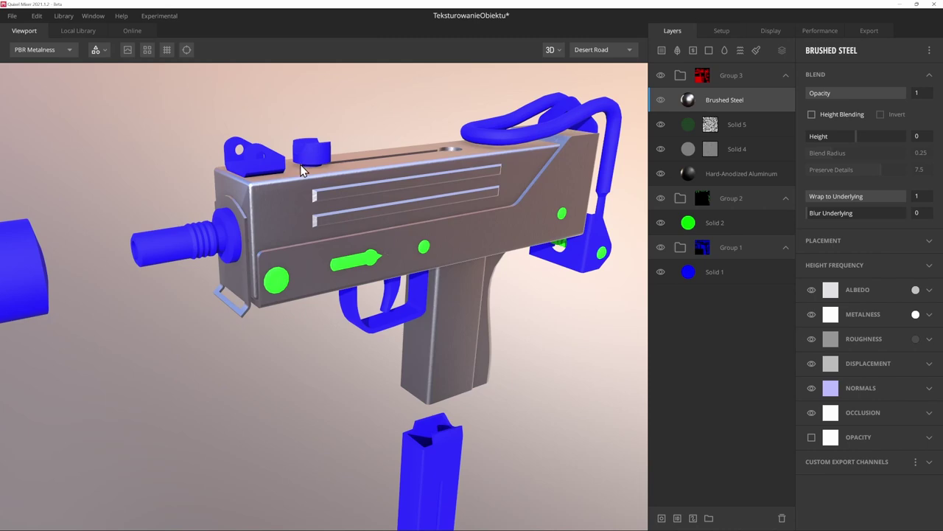
left_click_drag(436, 317, 238, 212)
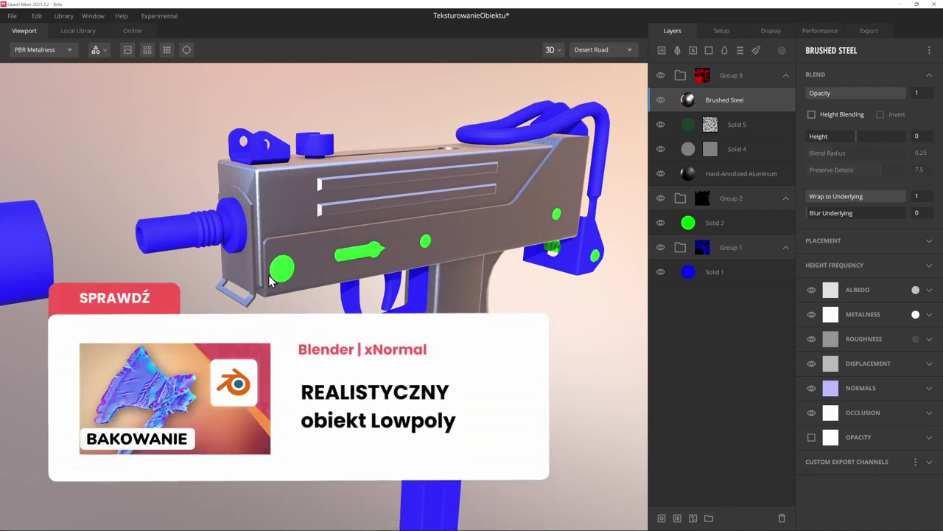
Mask Brushed Steel with a Curvature component using the Base Curvature Map
left_click(662, 518)
left_click(809, 50)
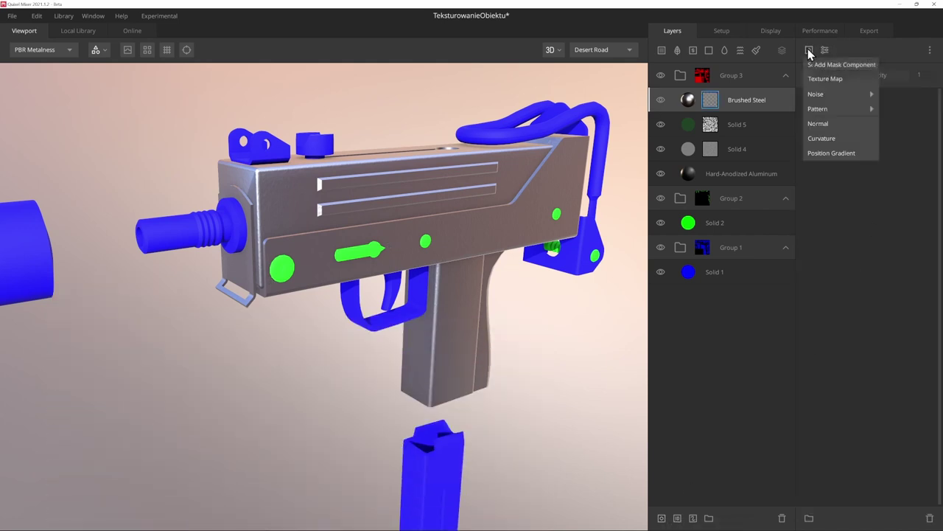
left_click(823, 138)
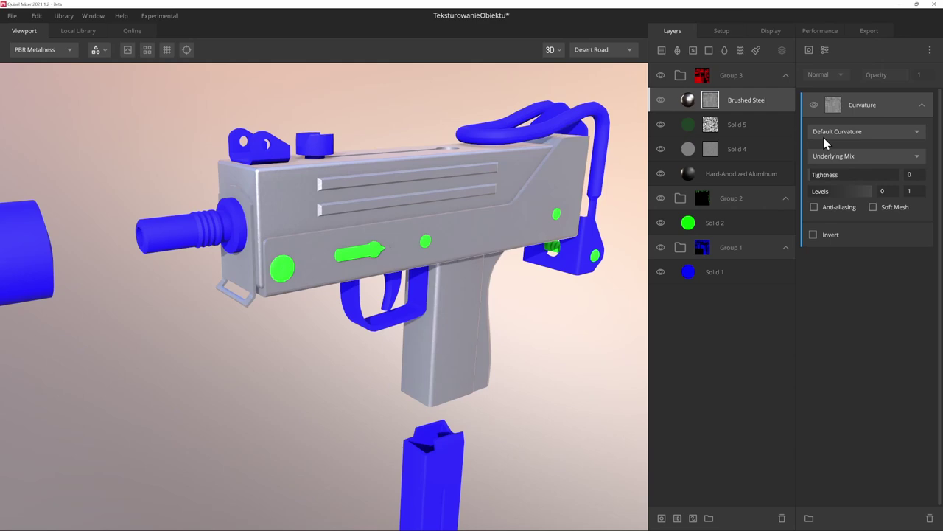
left_click(839, 156)
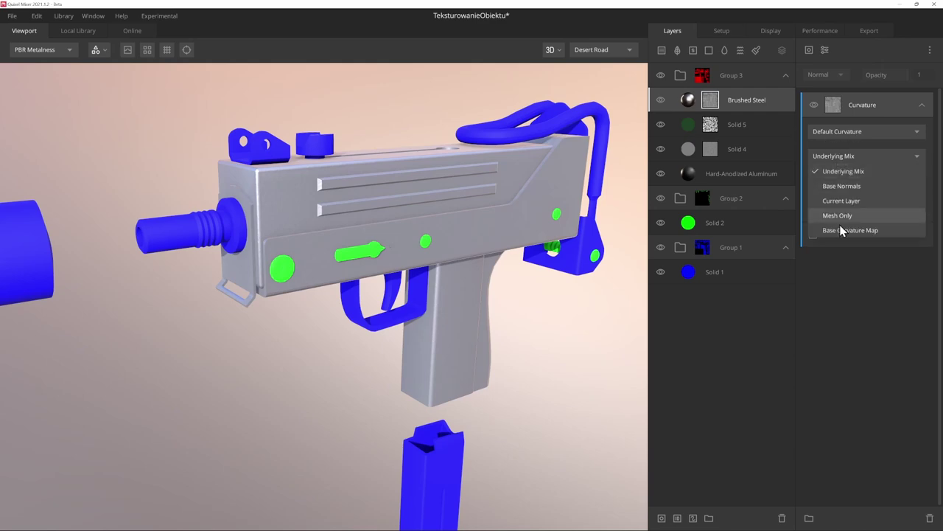
left_click(870, 233)
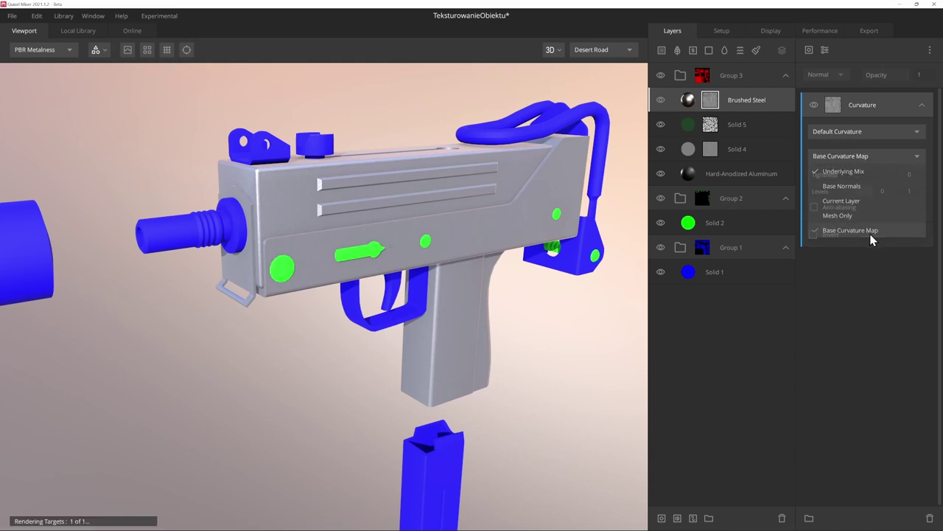
Set the curvature levels to 0.552–0.889 so steel stays on edges
mouse_move(420, 188)
left_mouse_down()
mouse_move(398, 169)
mouse_move(487, 202)
left_mouse_up()
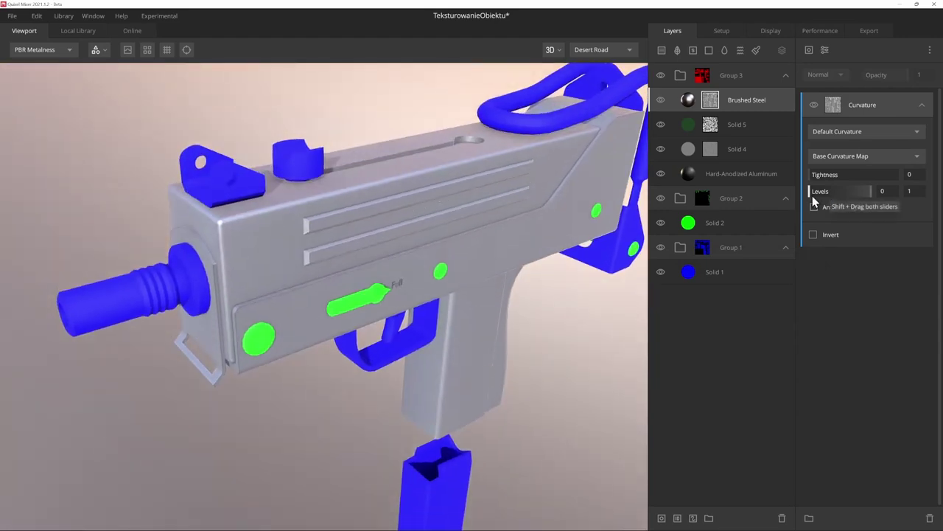
left_click_drag(811, 193, 839, 194)
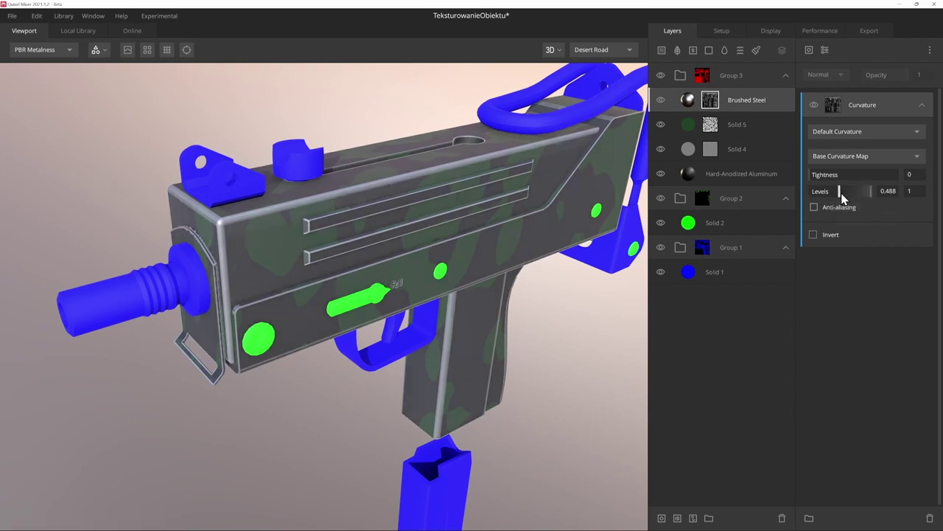
left_click_drag(842, 193, 863, 194)
mouse_move(404, 300)
left_mouse_down()
mouse_move(425, 263)
mouse_move(373, 292)
mouse_move(454, 308)
mouse_move(306, 215)
left_mouse_up()
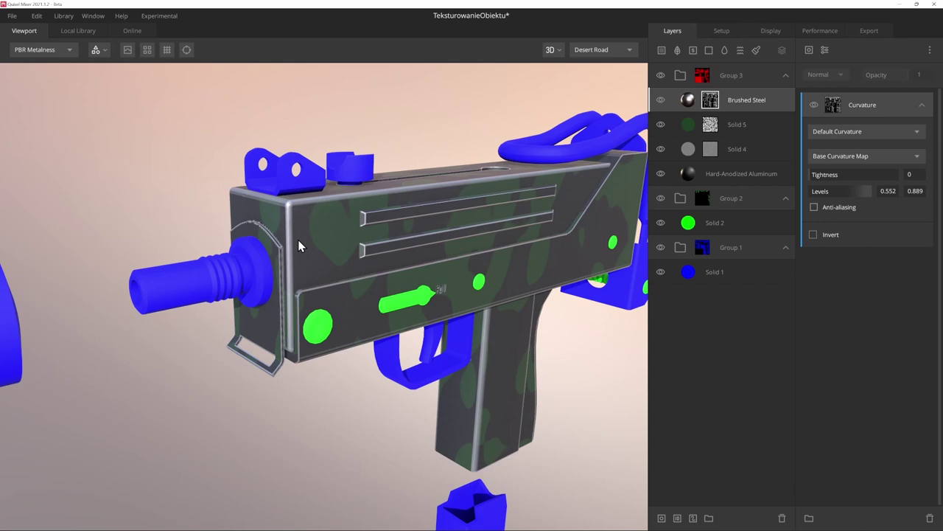
left_click(810, 50)
Add a Texture Map mask component using the Scratched Metal imperfection from the library
left_click(825, 78)
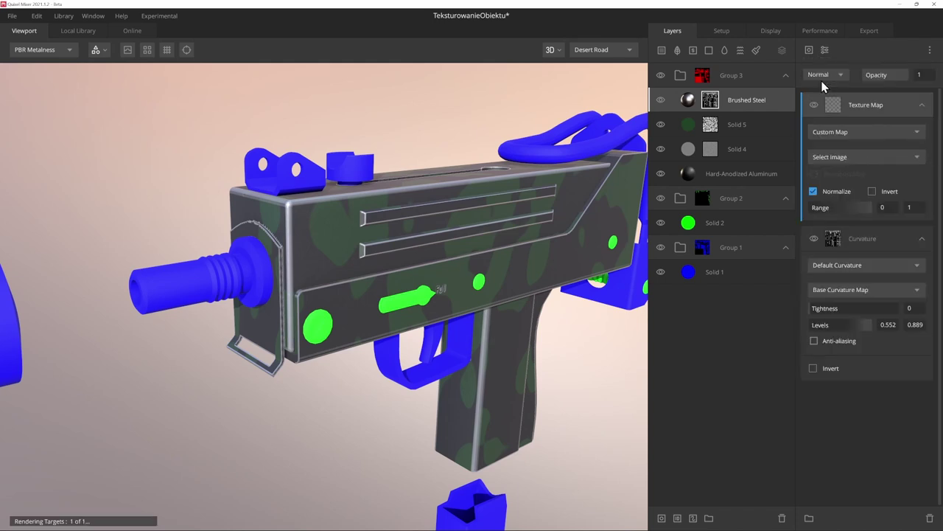
left_click(838, 133)
left_click(877, 183)
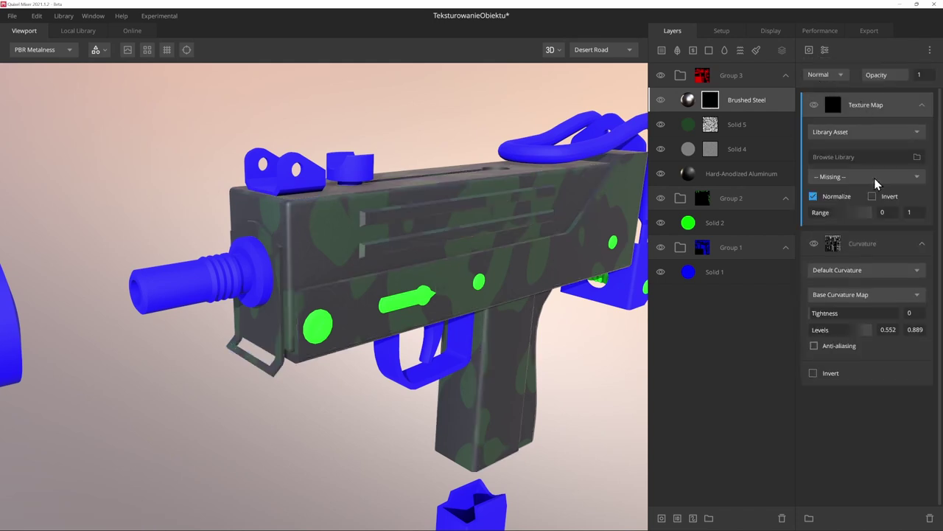
left_click(917, 157)
left_click(57, 85)
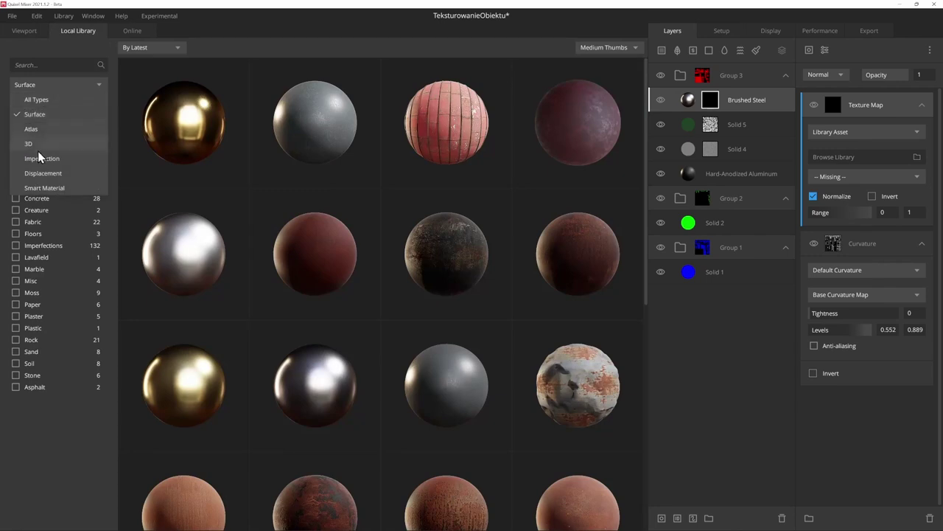
left_click(63, 168)
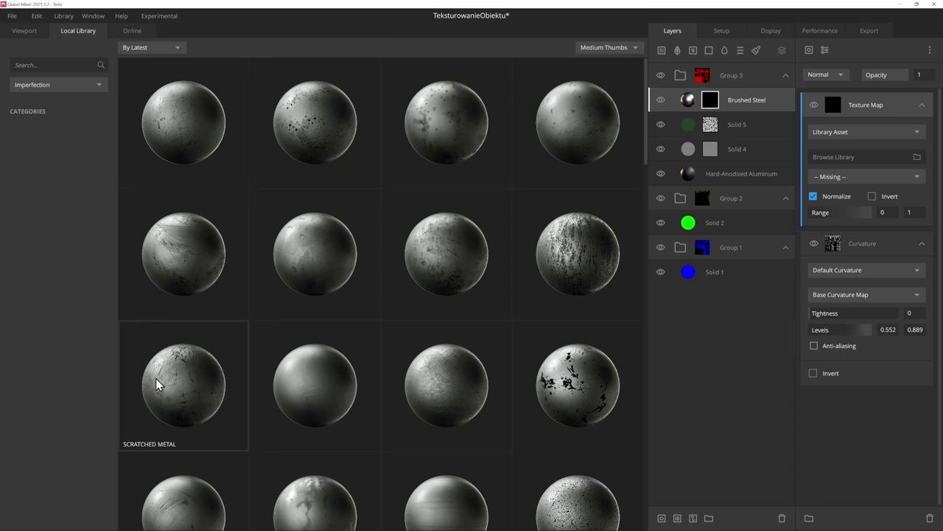
left_click(175, 382)
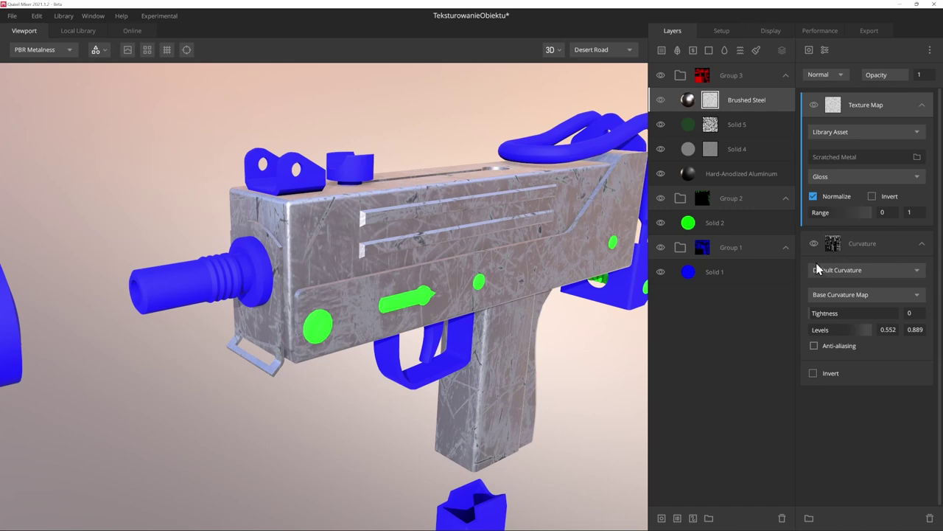
Compare with the curvature mask toggled, then set the scratches' blend mode to Subtract
left_click(815, 244)
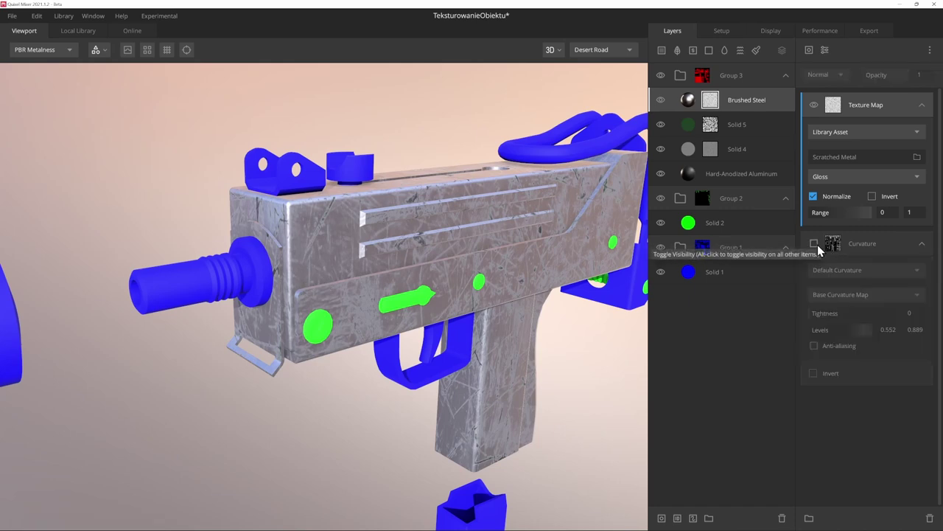
left_click(817, 244)
left_click(816, 244)
left_click(815, 244)
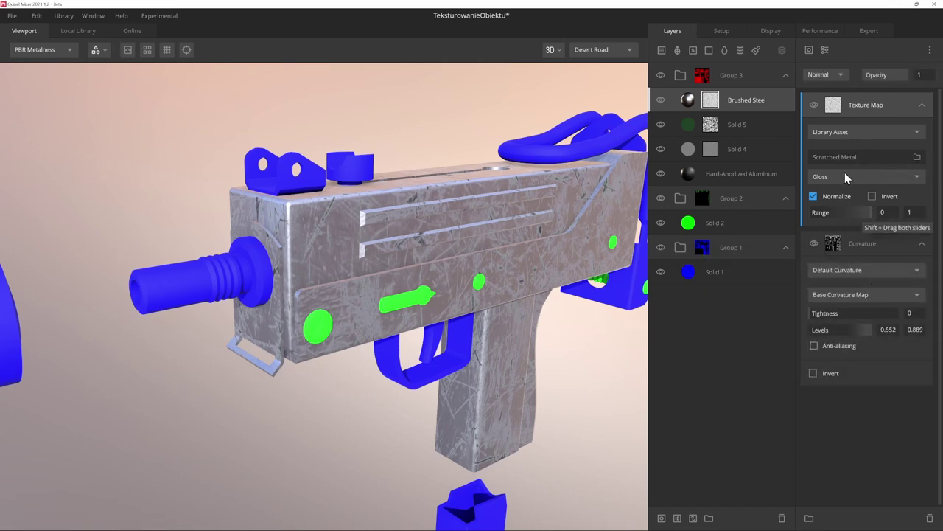
left_click(830, 76)
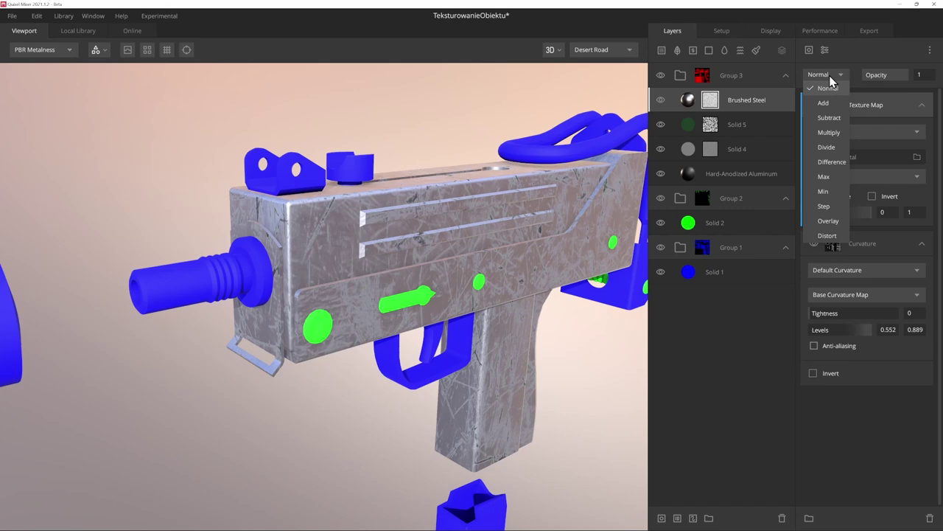
left_click(830, 119)
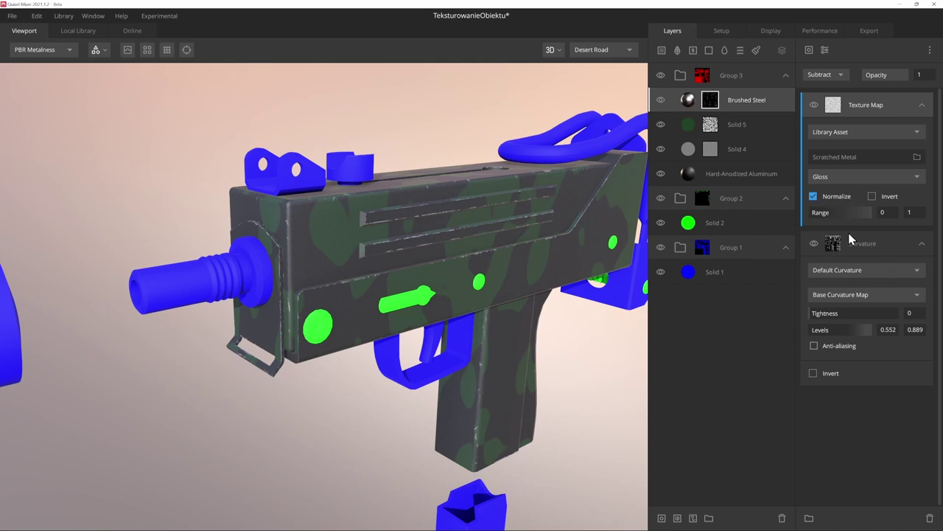
Set scratch range 0.147–1, tighten curvature, and set curvature levels to 0.54–0.913
mouse_move(810, 213)
left_mouse_down()
mouse_move(817, 215)
mouse_move(803, 220)
left_mouse_up()
mouse_move(812, 315)
left_mouse_down()
mouse_move(855, 318)
mouse_move(834, 318)
mouse_move(870, 333)
left_mouse_up()
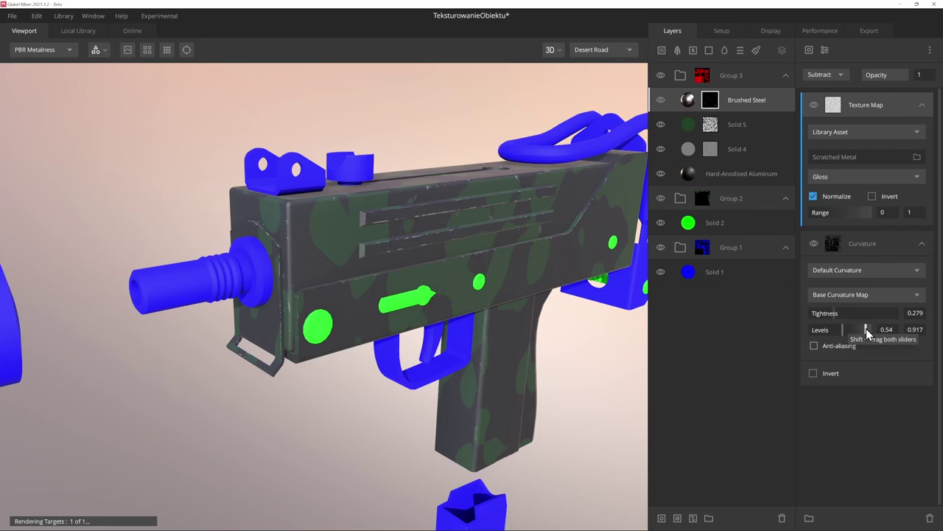
mouse_move(417, 312)
left_mouse_down()
mouse_move(437, 343)
mouse_move(425, 333)
mouse_move(253, 309)
mouse_move(277, 272)
mouse_move(250, 295)
mouse_move(362, 253)
mouse_move(336, 210)
mouse_move(287, 282)
mouse_move(311, 175)
mouse_move(358, 267)
mouse_move(459, 400)
mouse_move(454, 286)
mouse_move(434, 290)
mouse_move(360, 264)
mouse_move(440, 289)
left_mouse_up()
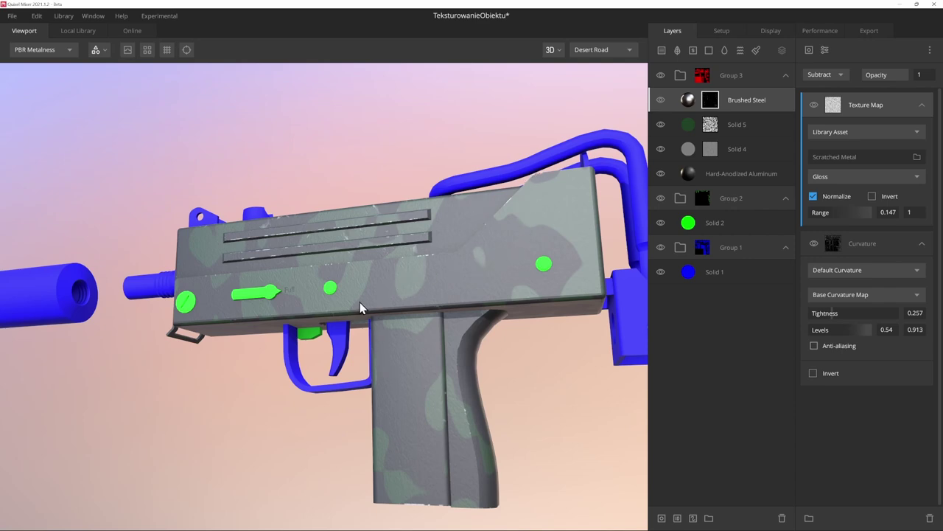
Add a Solid 6 layer with its Albedo and Metalness channels hidden
left_click(710, 50)
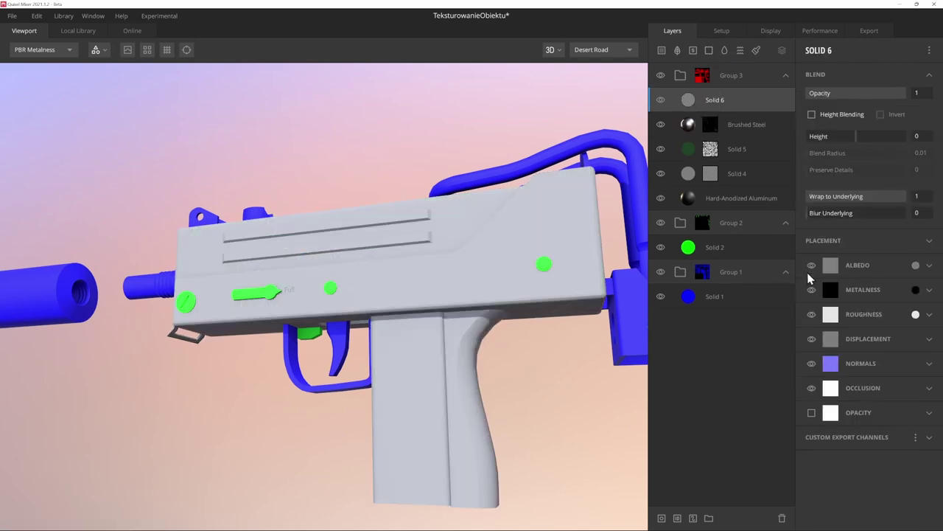
left_click(812, 265)
left_click(812, 290)
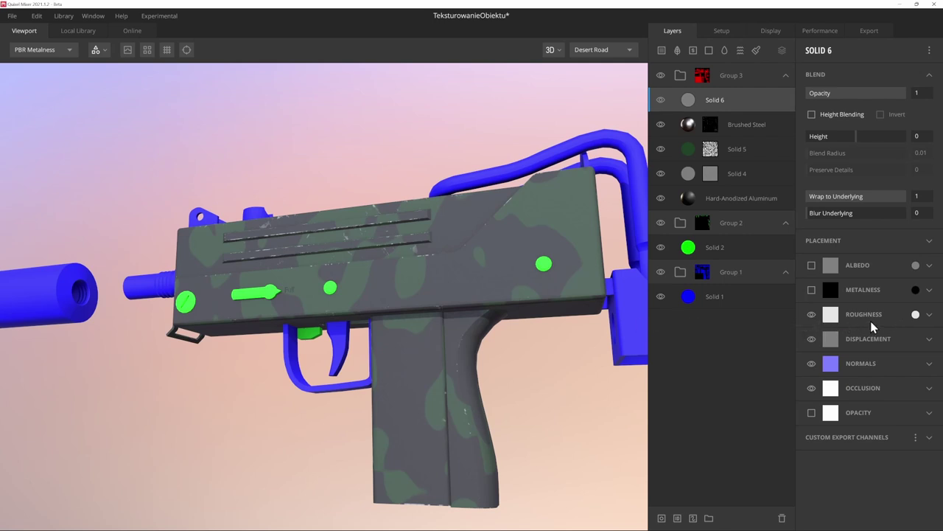
Mask Solid 6 with the Wipe Marks library texture at range 0.274–0.976
left_click(661, 517)
left_click(809, 50)
mouse_move(818, 108)
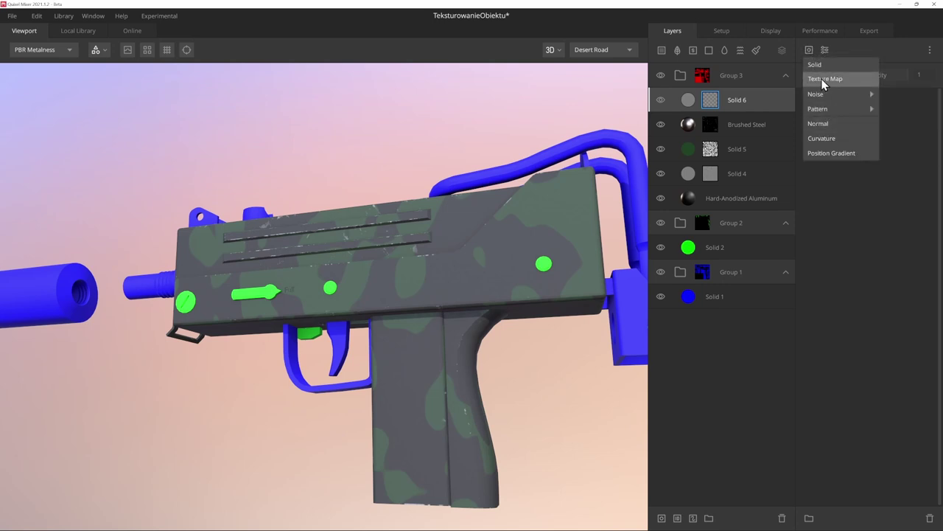
left_click(827, 78)
left_click(836, 131)
left_click(859, 177)
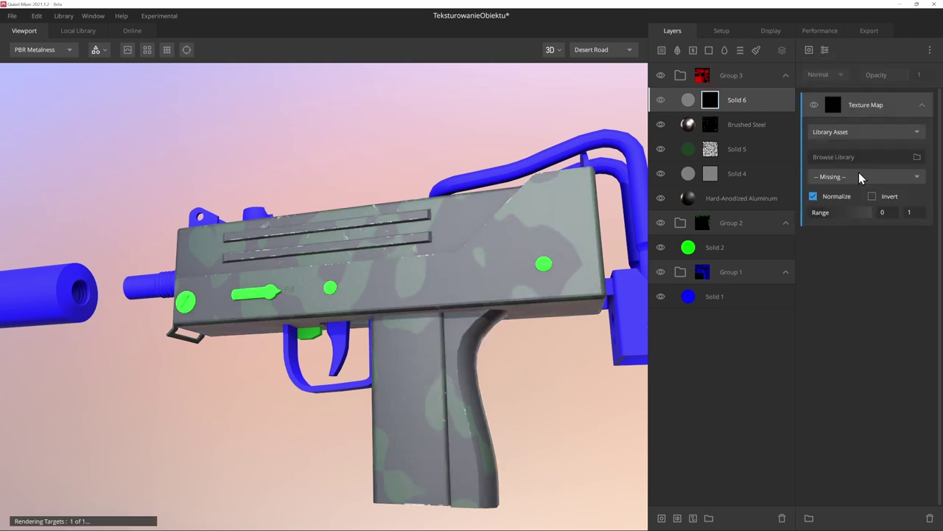
left_click(918, 158)
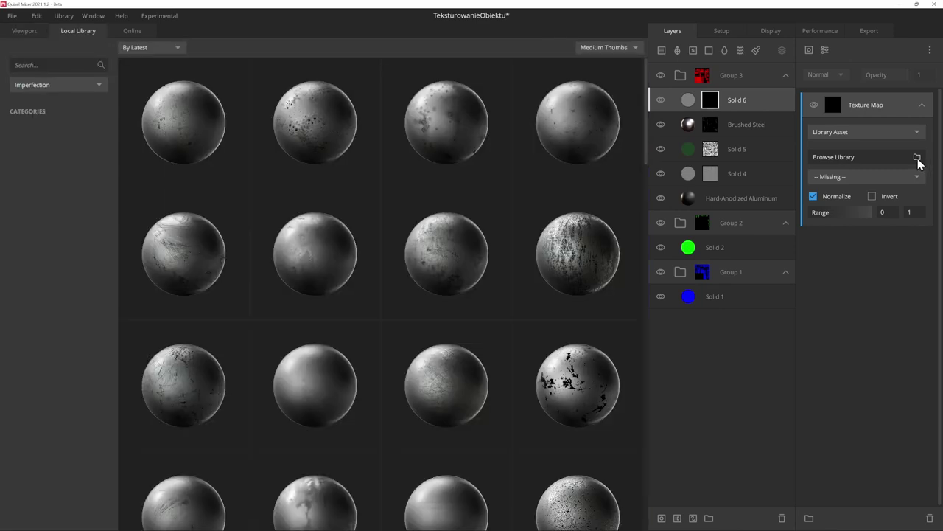
left_click(175, 260)
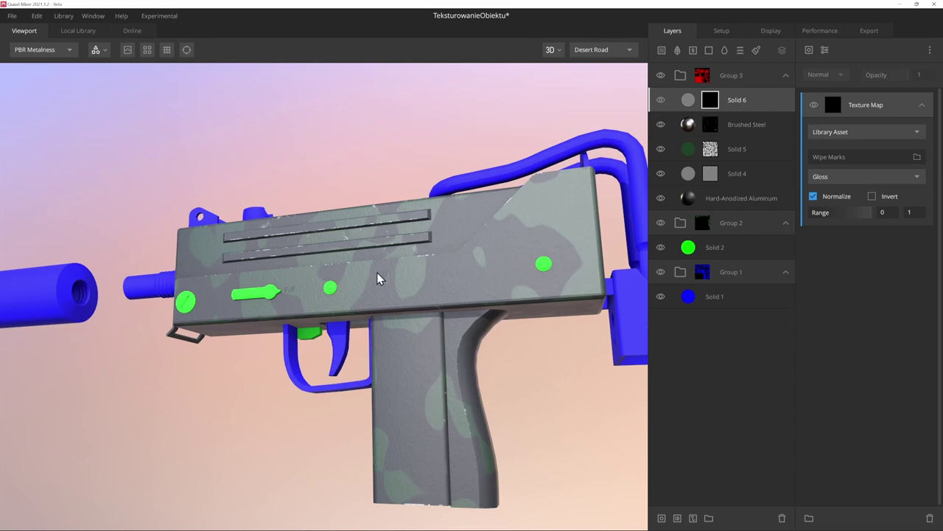
mouse_move(421, 287)
left_mouse_down()
mouse_move(525, 262)
mouse_move(516, 227)
left_mouse_up()
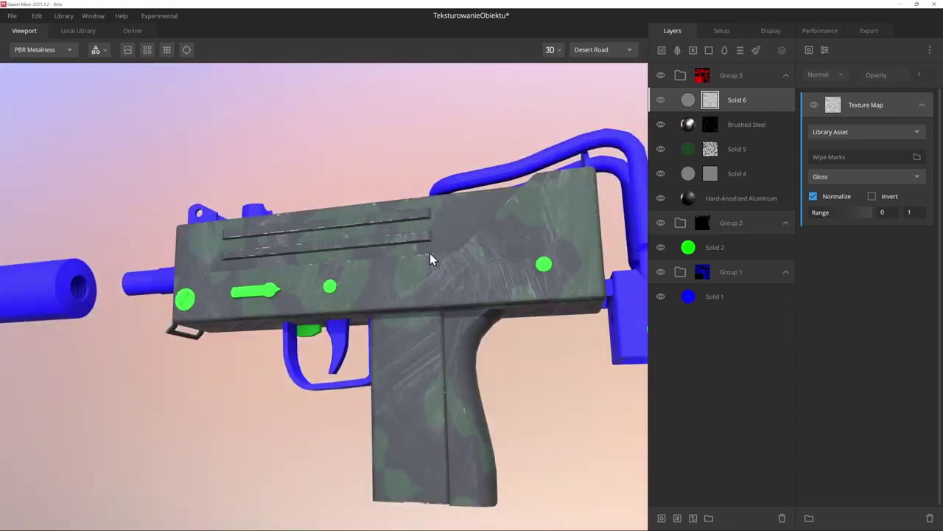
left_click_drag(432, 258, 457, 238)
left_click_drag(814, 214, 872, 220)
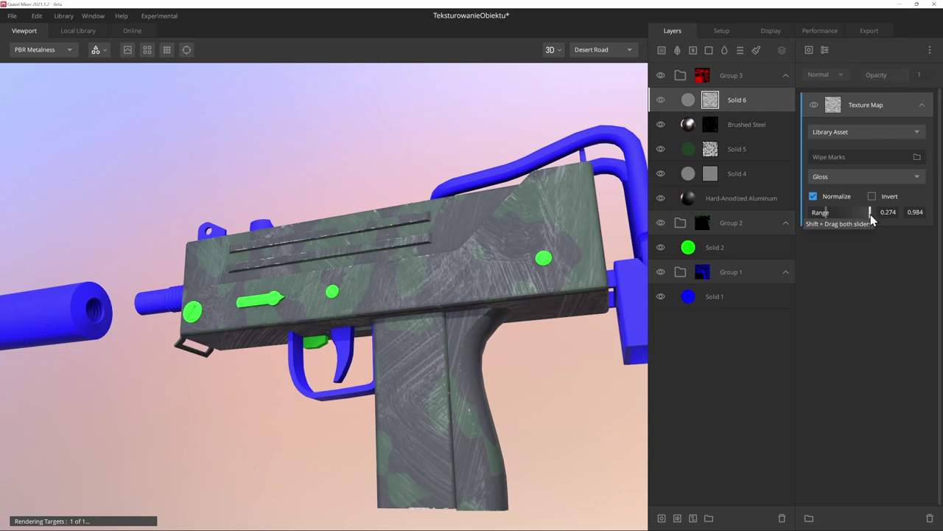
Add a Projection modifier tiling the Wipe Marks mask 2 times each way
left_click(825, 49)
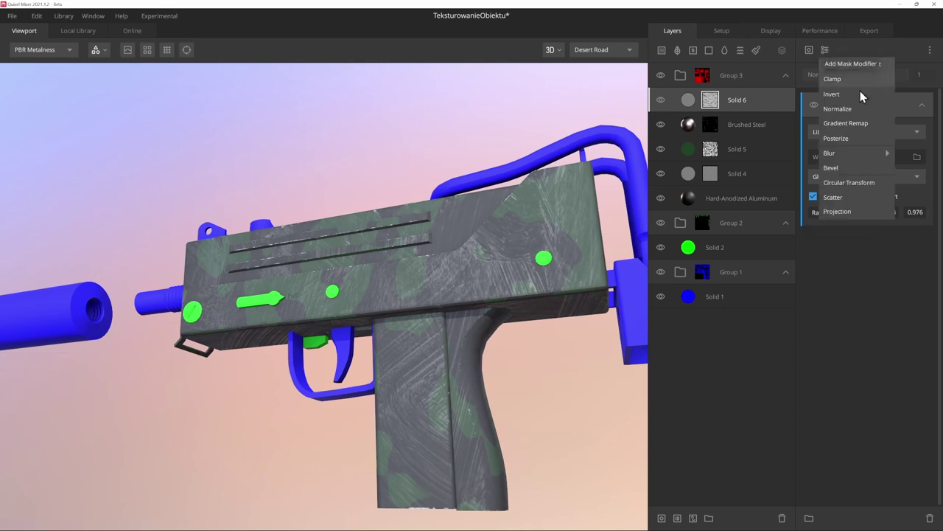
left_click(868, 216)
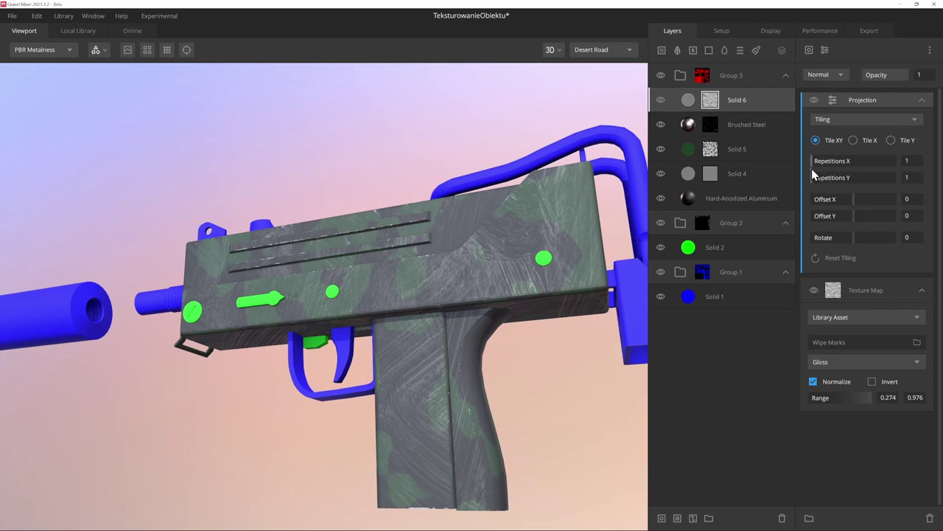
left_click_drag(813, 174, 818, 174)
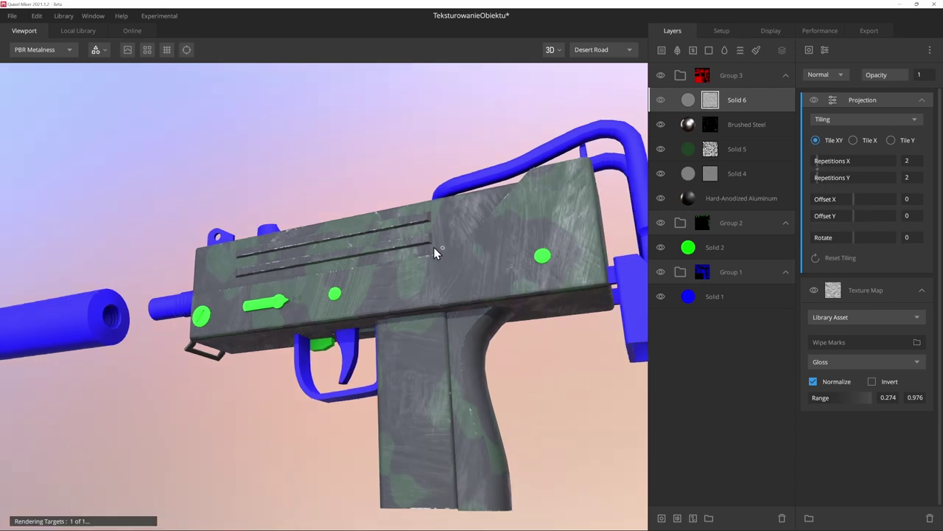
left_click_drag(384, 243, 431, 243)
mouse_move(819, 174)
left_mouse_down()
mouse_move(849, 169)
mouse_move(820, 170)
left_mouse_up()
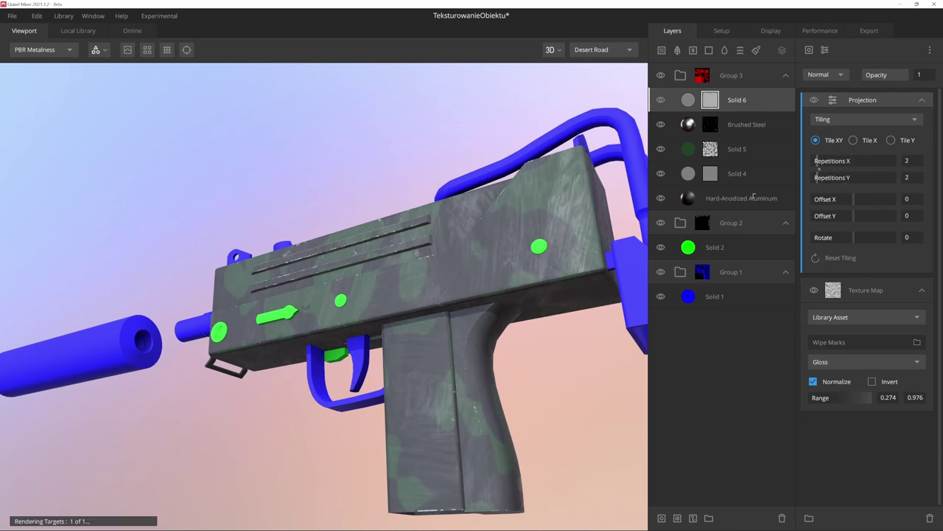
mouse_move(590, 281)
left_mouse_down()
mouse_move(552, 268)
mouse_move(521, 274)
mouse_move(528, 269)
left_mouse_up()
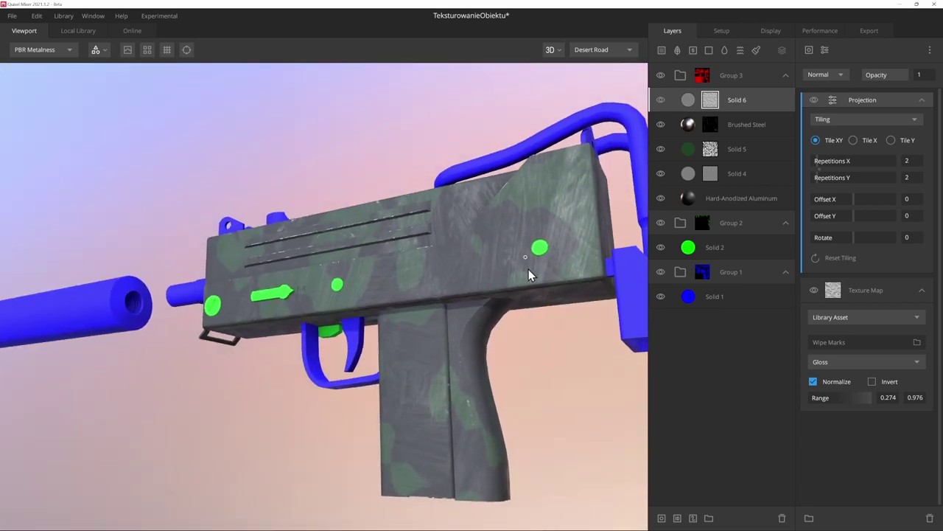
left_click(694, 101)
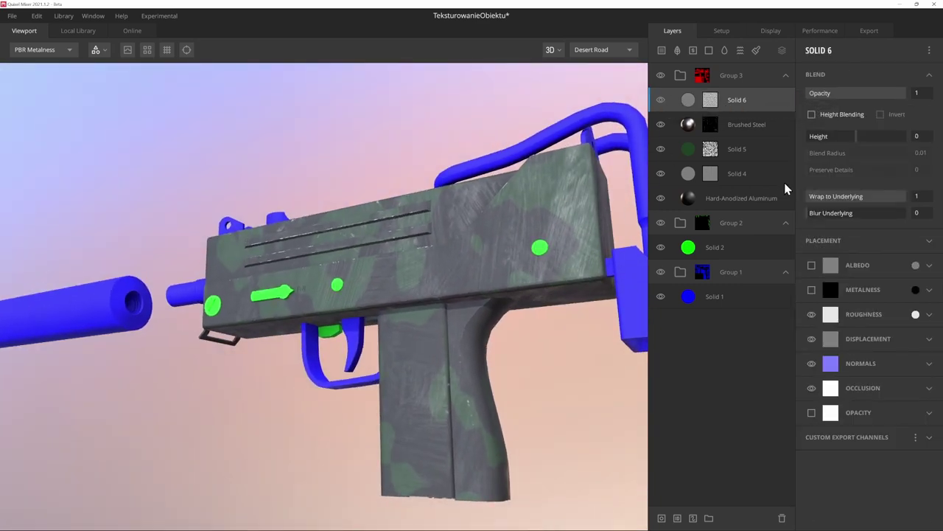
Set Solid 6's roughness colour to mid grey 6B6B6B
left_click(915, 314)
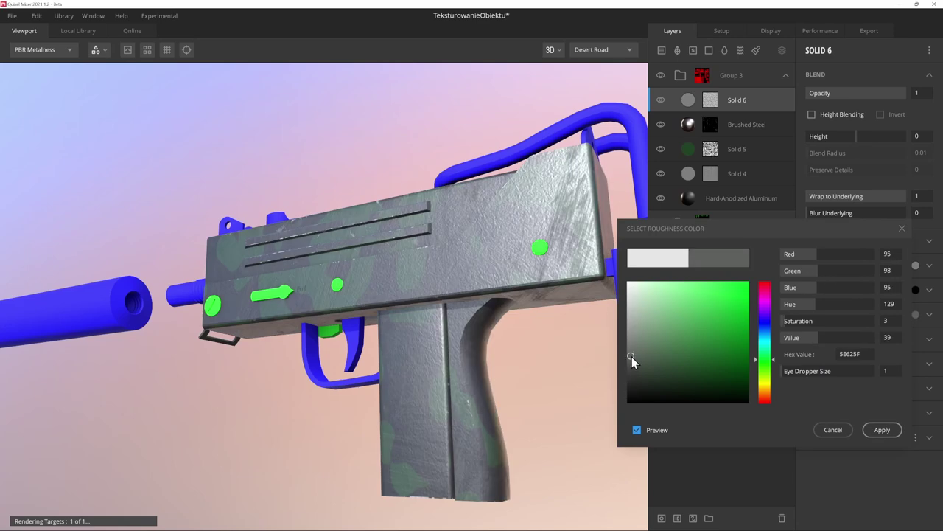
mouse_move(631, 302)
left_mouse_down()
mouse_move(626, 410)
mouse_move(618, 249)
mouse_move(606, 340)
left_mouse_up()
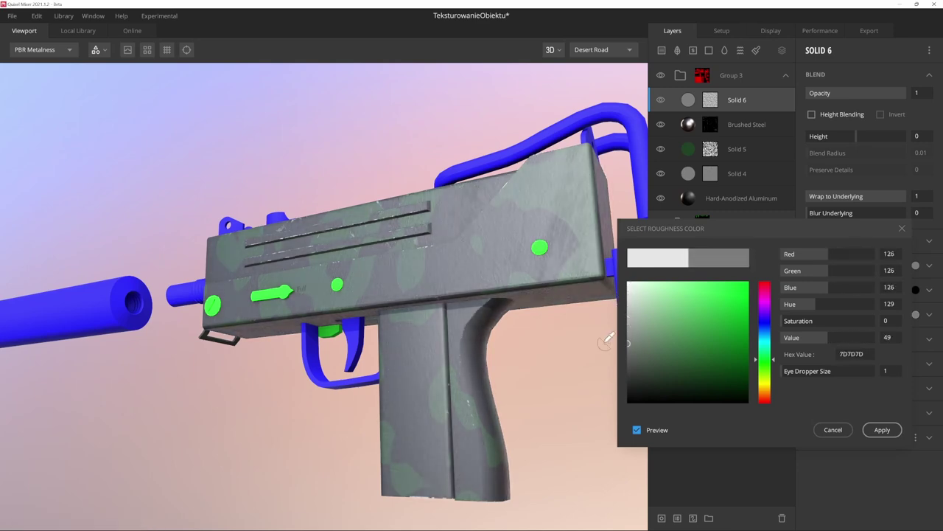
left_click_drag(606, 340, 620, 346)
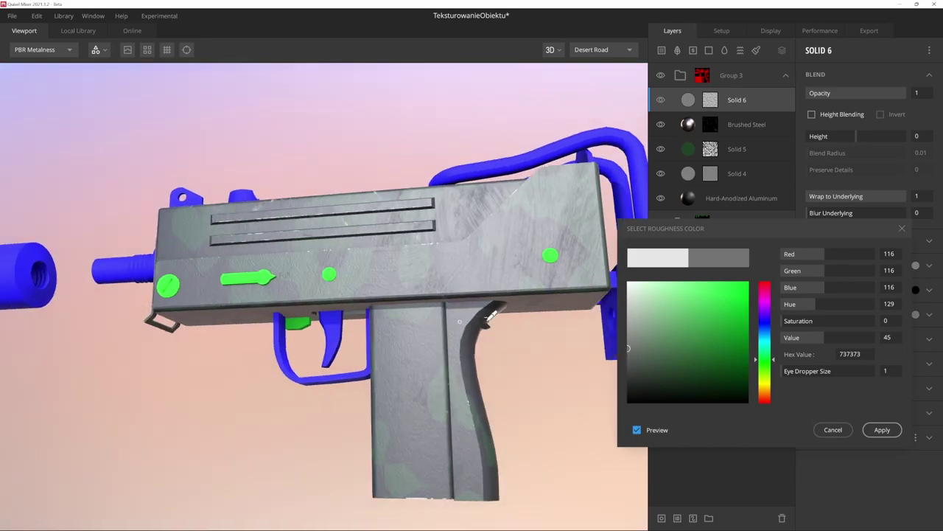
mouse_move(531, 324)
left_mouse_down("alt")
mouse_move(479, 310)
mouse_move(582, 195)
left_mouse_up("alt")
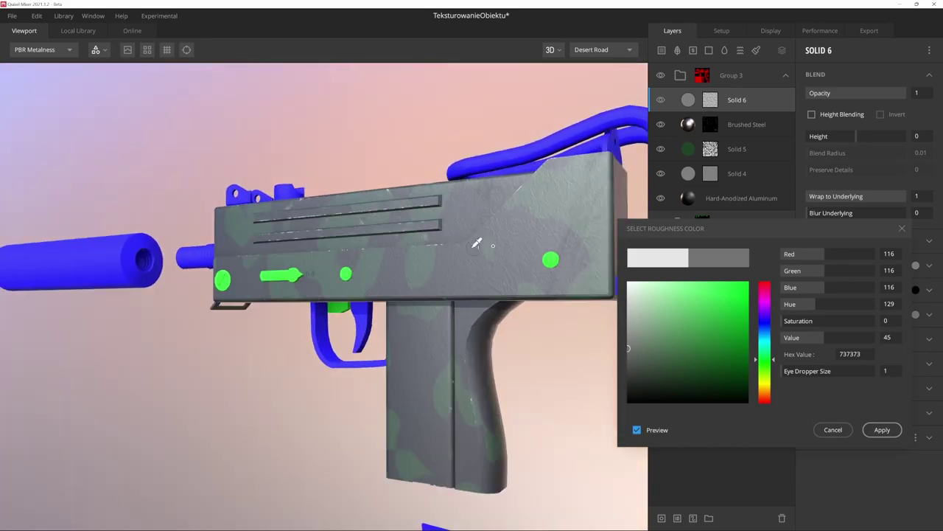
left_click_drag(477, 244, 628, 354, "alt")
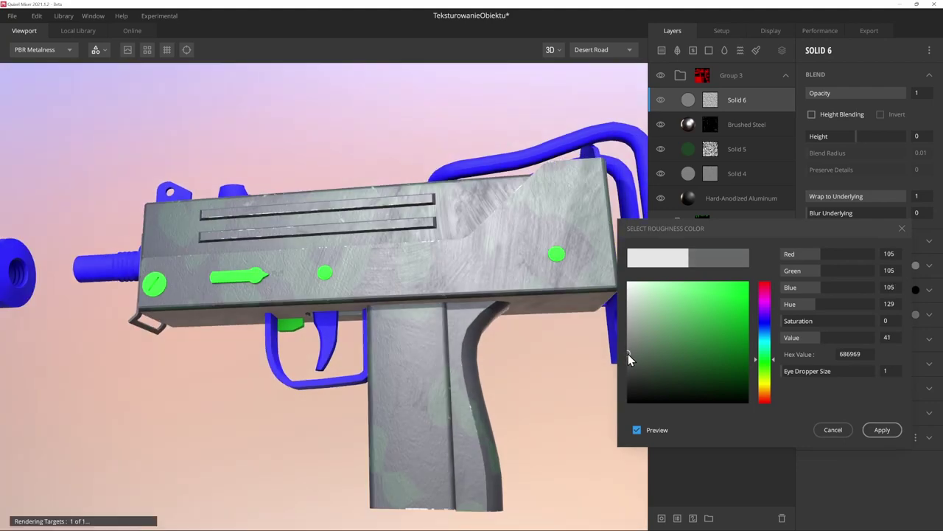
left_click(884, 429)
left_click_drag(429, 299, 431, 340, "alt")
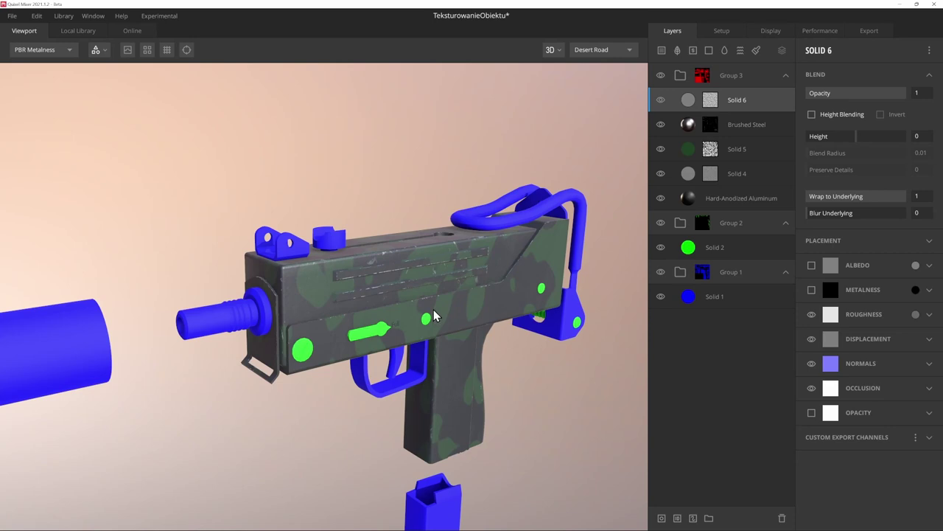
Add a new Solid 7 layer above Solid 6 with a green albedo
left_click(709, 50)
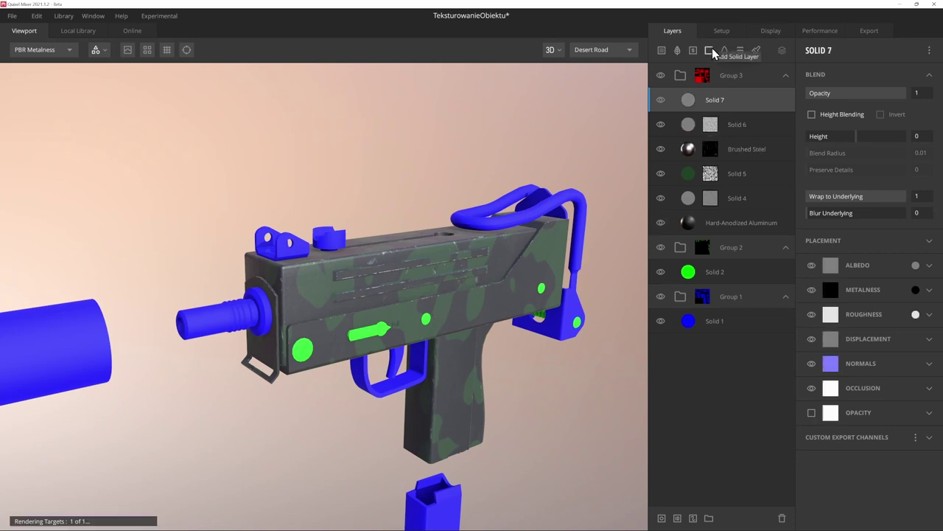
left_click(890, 275)
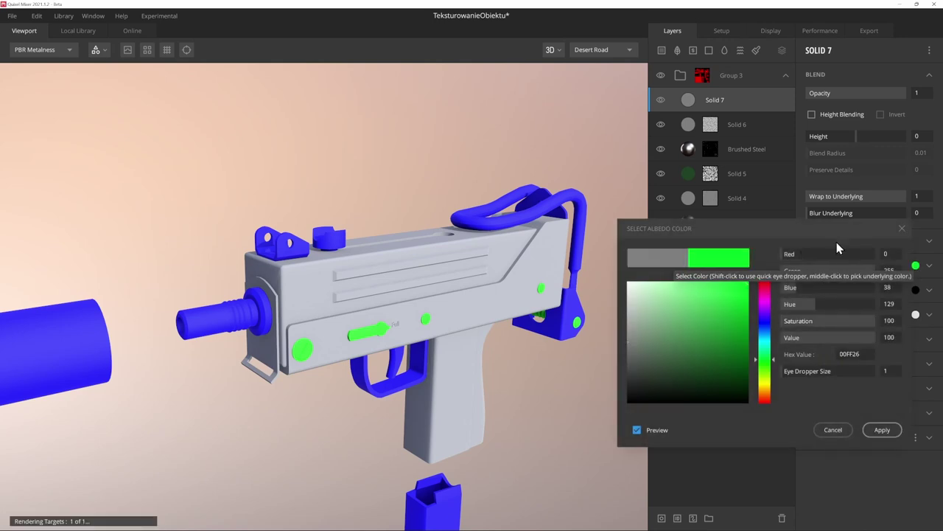
left_click(726, 258)
left_click(882, 429)
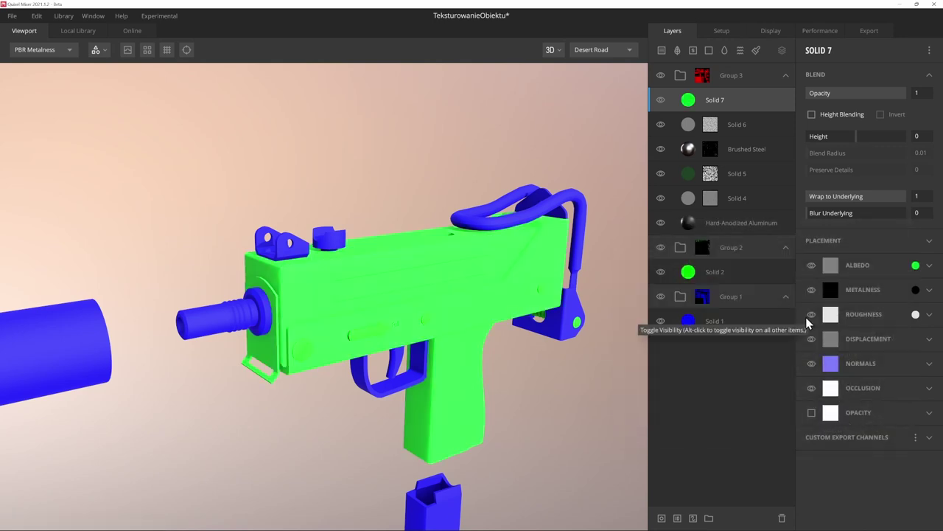
Give Solid 7 a Texture Map mask driven by the model's Base Map AO channel
left_click(662, 517)
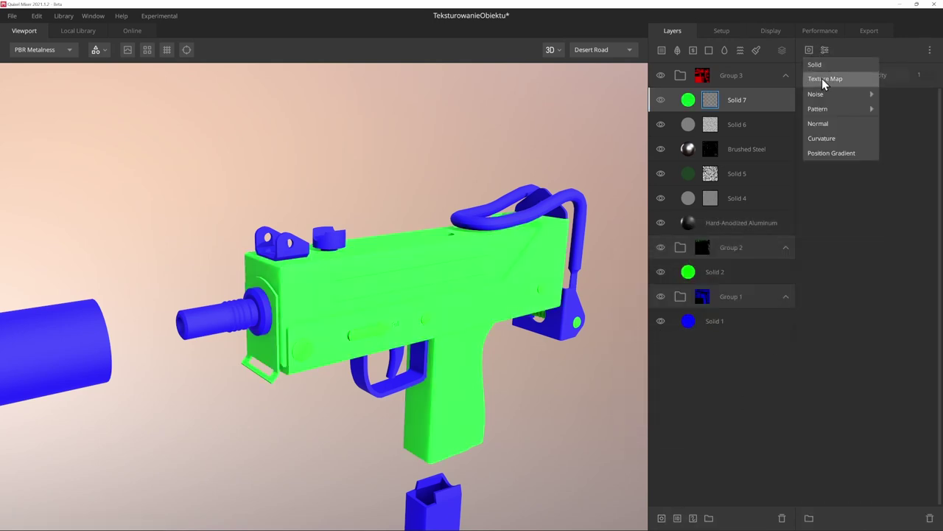
left_click(832, 80)
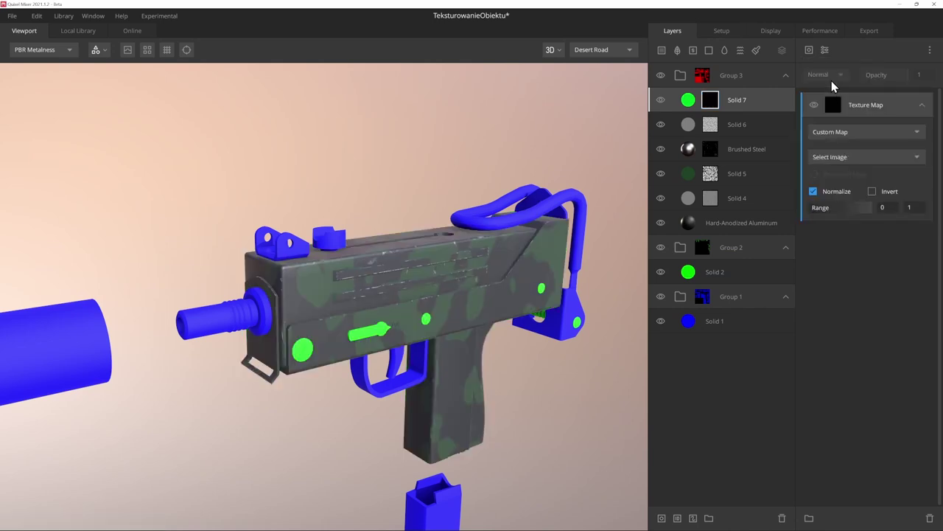
left_click(844, 132)
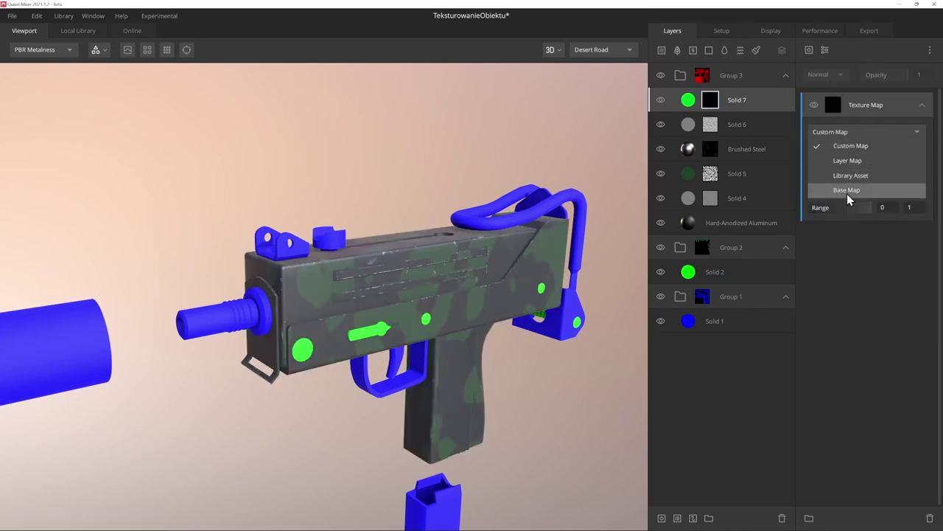
left_click(848, 193)
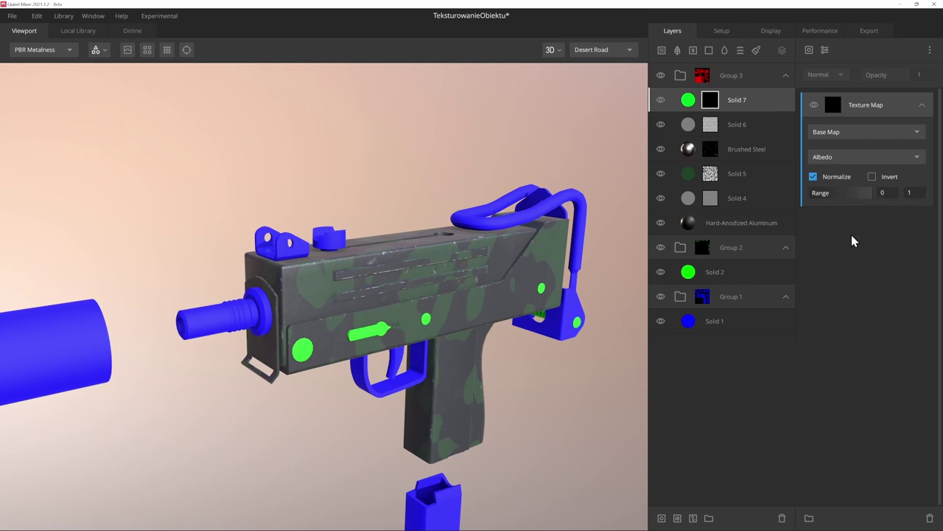
left_click(827, 157)
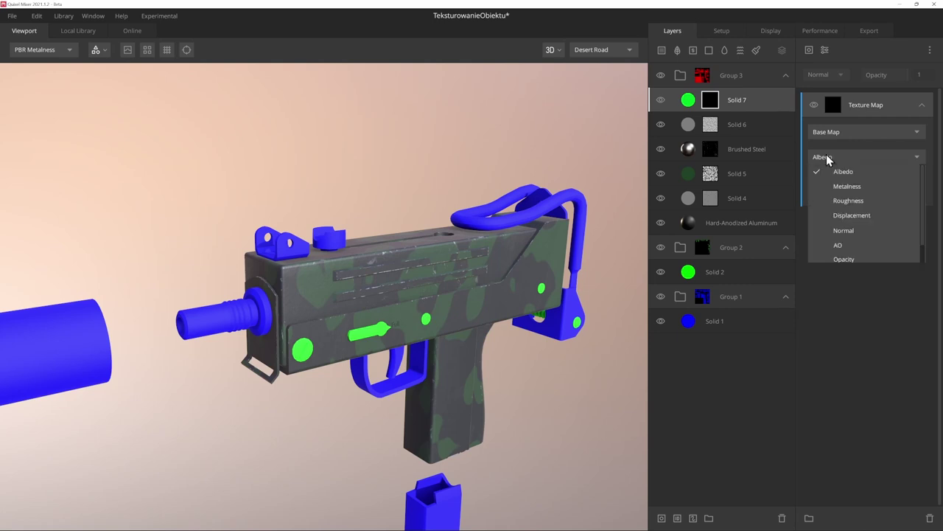
left_click(838, 245)
Invert the AO mask and raise its range minimum to 0.127, then return to Solid 7's albedo
scroll(583, 270, "up", 3)
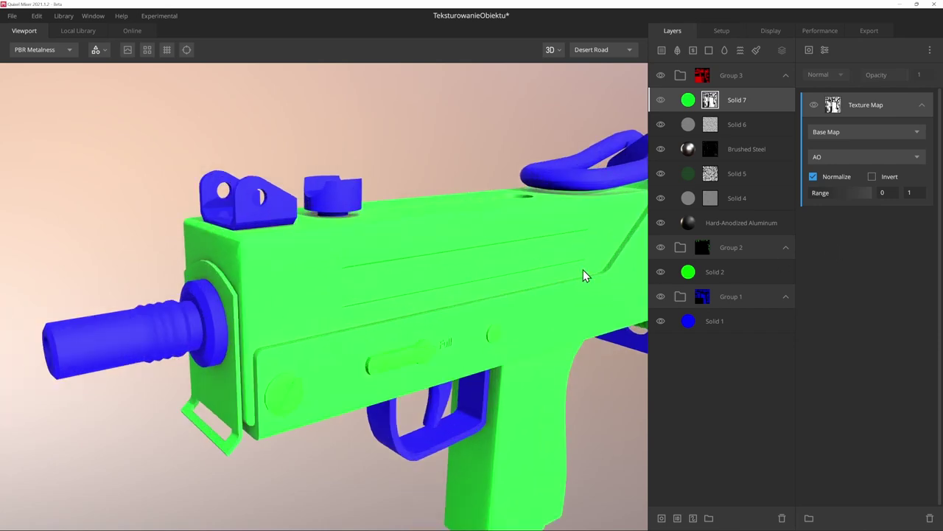
left_click(872, 177)
scroll(435, 321, "up", 3)
scroll(405, 322, "down", 2)
scroll(373, 324, "down", 2)
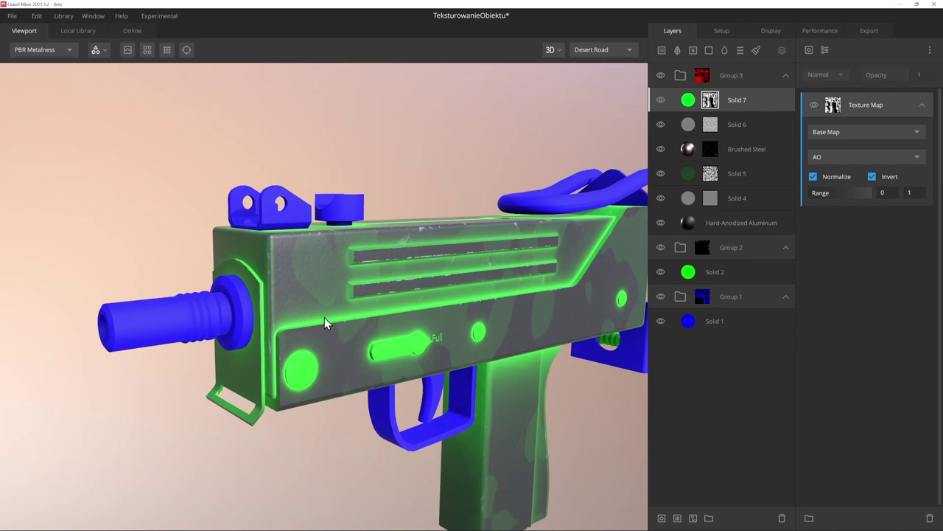
left_click_drag(814, 191, 817, 196)
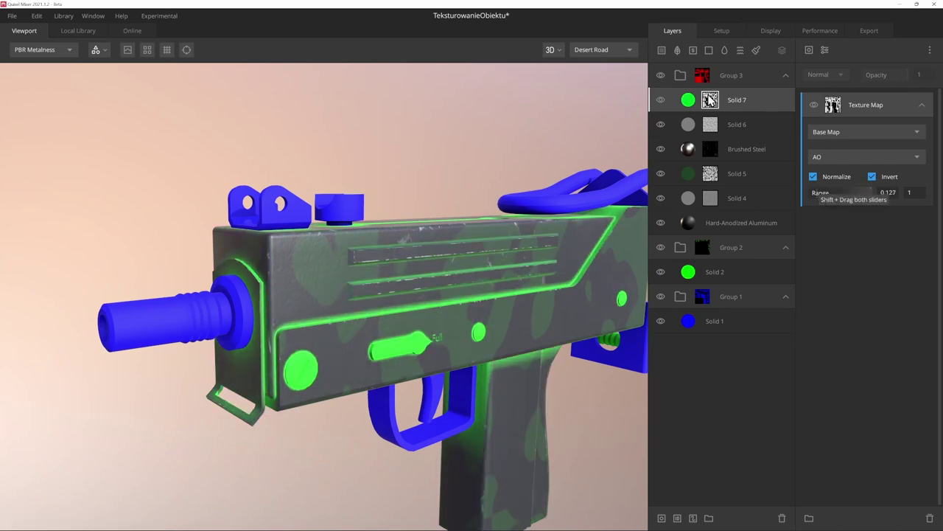
left_click(698, 105)
left_click(916, 265)
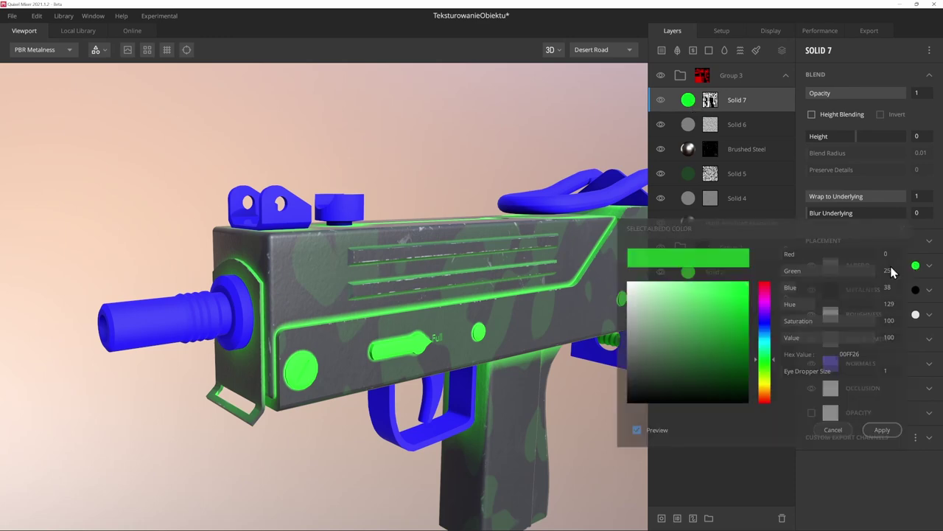
Change Solid 7's albedo to black and toggle the layer to compare the darkened crevices
left_click(628, 402)
left_click(882, 430)
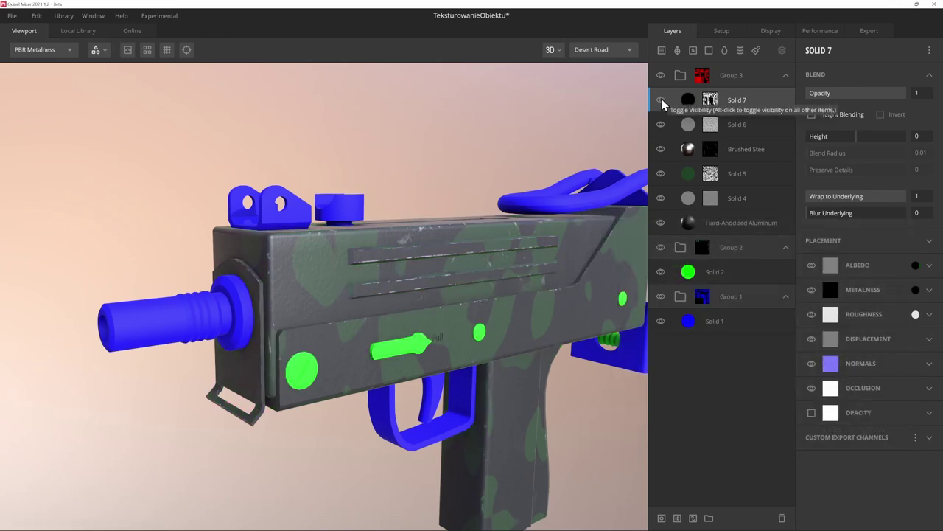
left_click(661, 100)
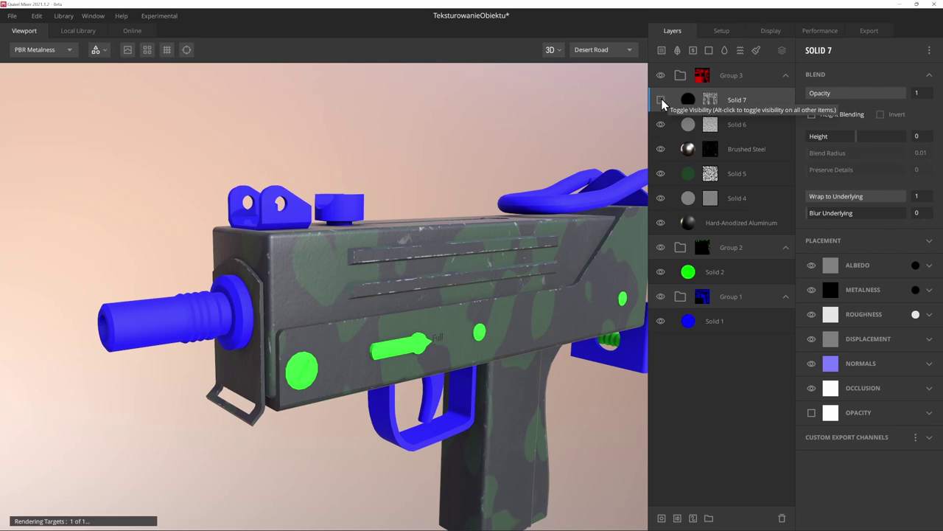
left_click(661, 101)
left_click(661, 101)
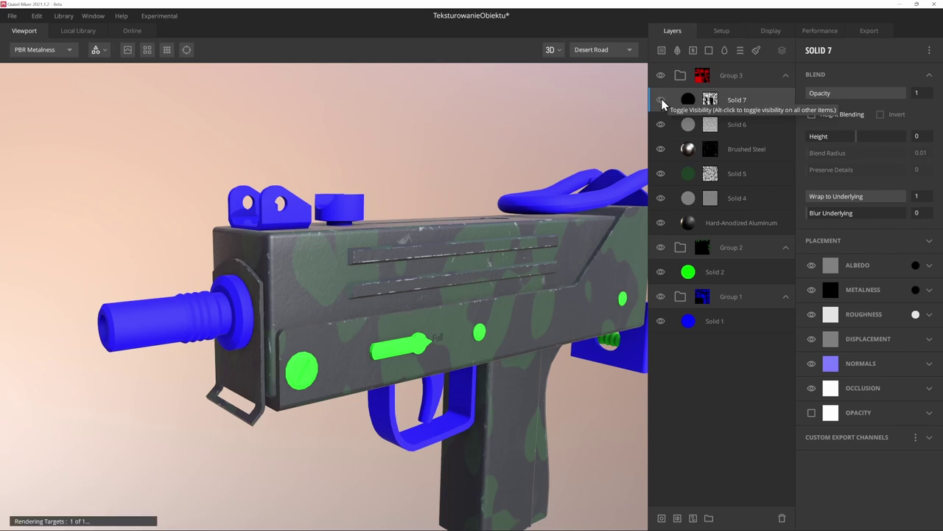
Lower the Solid 7 mask's upper range to 0.5 and inspect the grime from the side
left_click(710, 103)
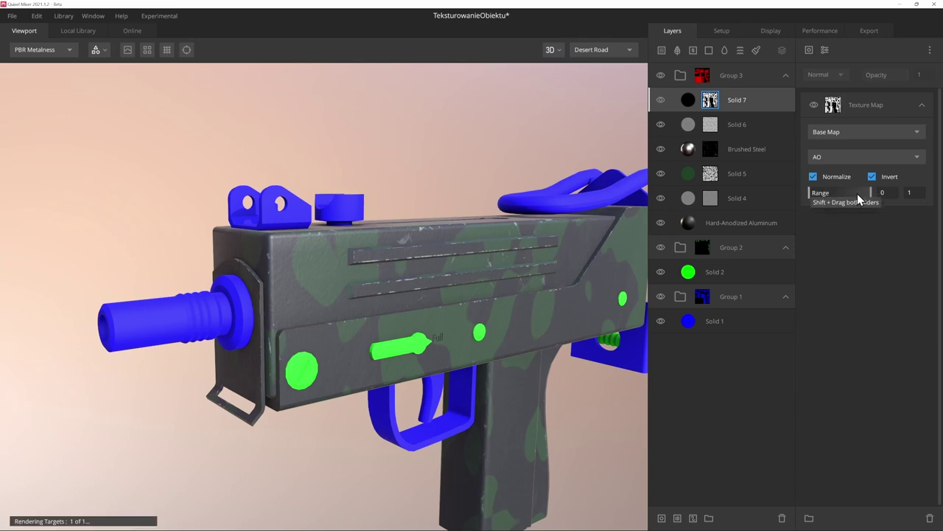
mouse_move(868, 193)
left_mouse_down()
mouse_move(831, 193)
mouse_move(840, 191)
left_mouse_up()
left_click(664, 101)
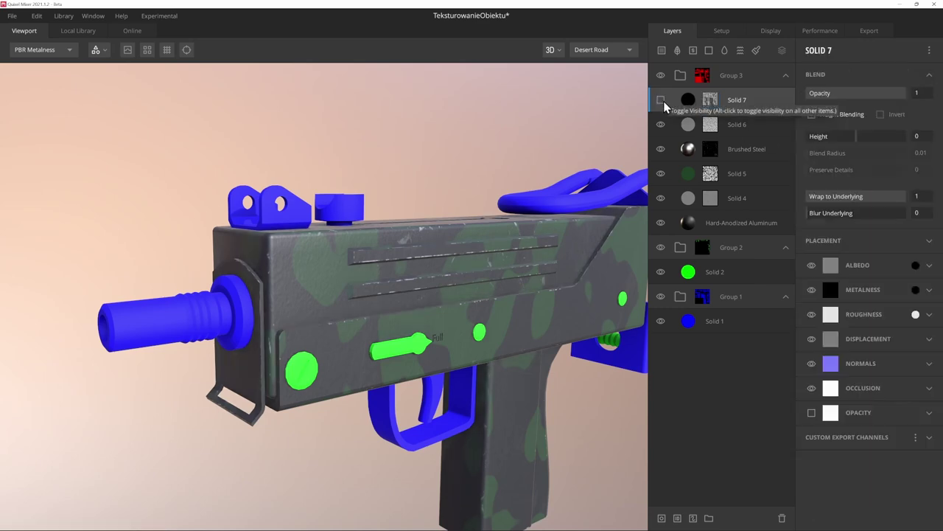
scroll(435, 253, "down", 5)
left_click_drag(435, 253, 446, 256)
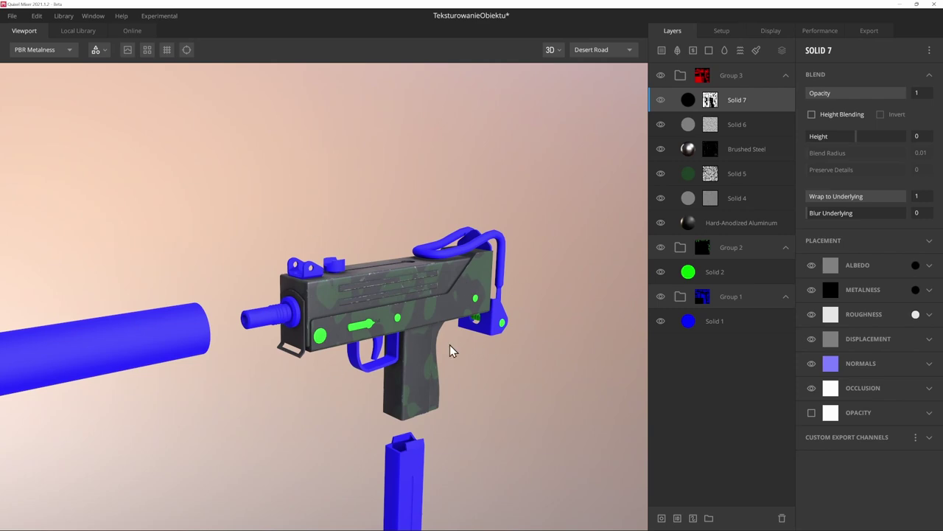
scroll(346, 329, "up", 2)
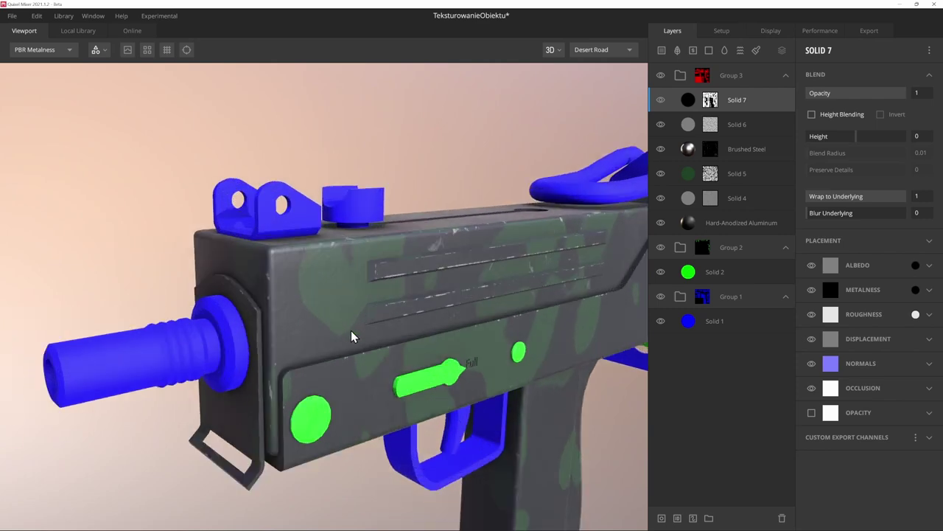
scroll(351, 330, "up", 3)
scroll(341, 254, "up", 2)
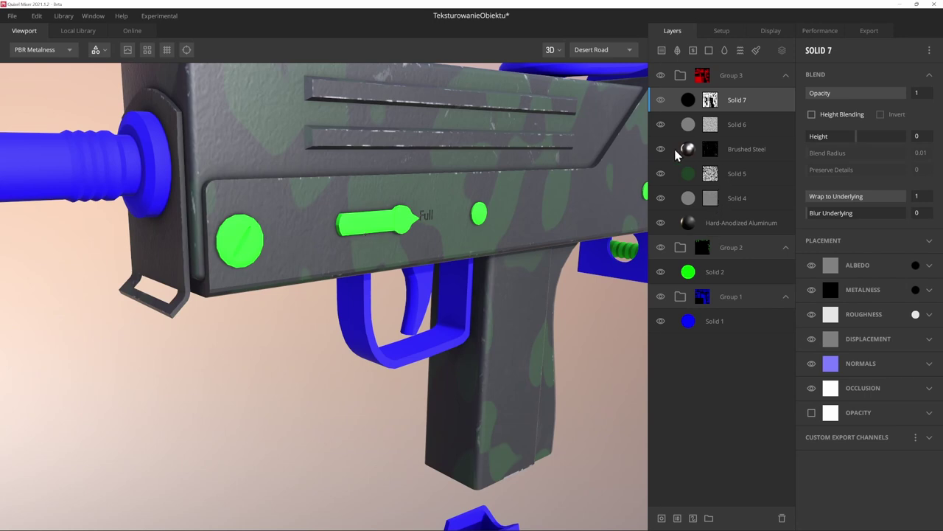
left_click(700, 152)
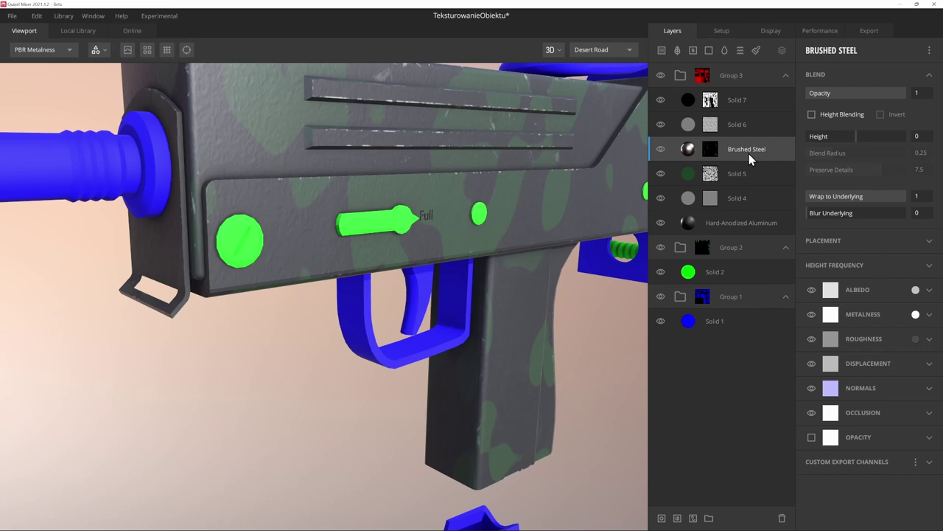
Duplicate Brushed Steel into Group 2 and remove the copy's texture map and curvature mask components
key("ctrl+d")
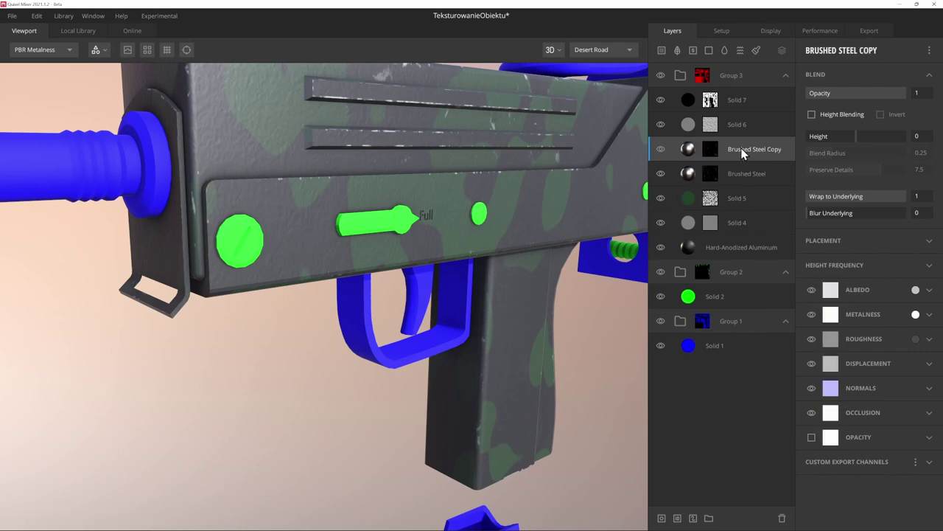
left_click_drag(742, 152, 737, 240)
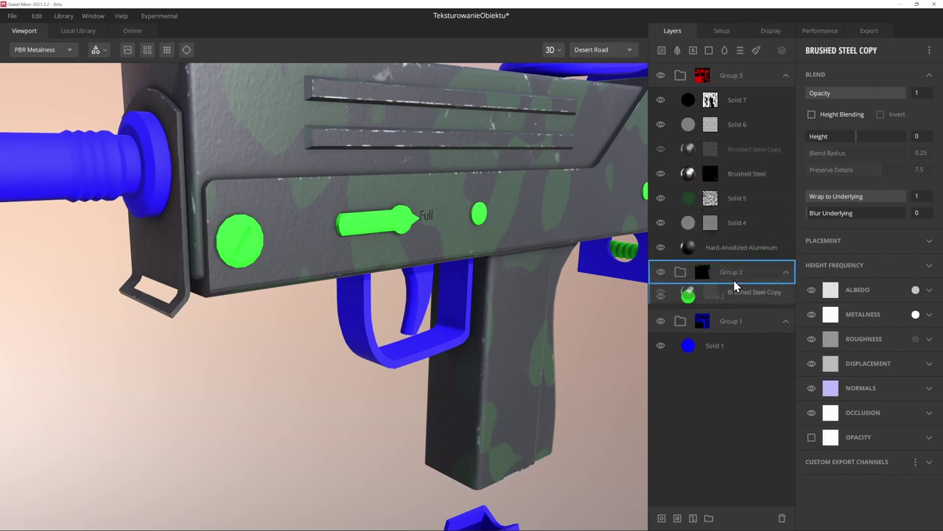
left_click_drag(734, 286, 729, 284)
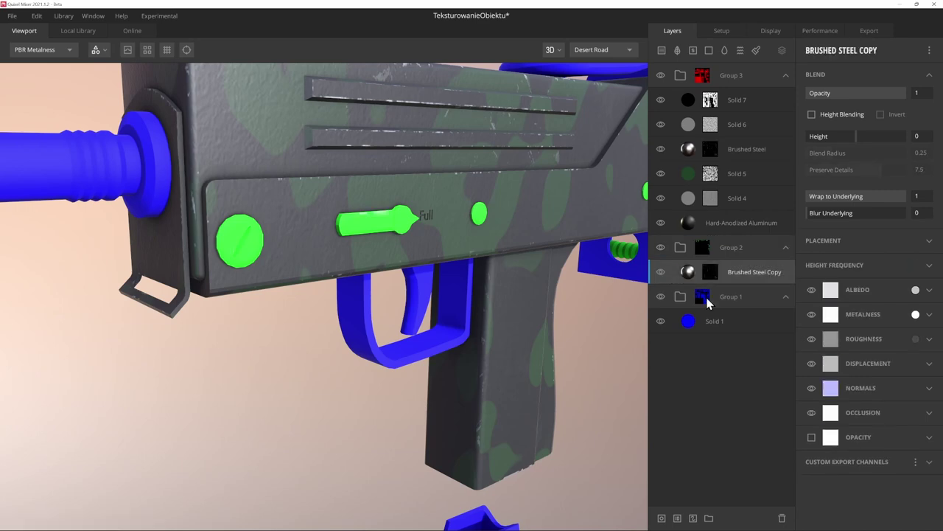
left_click(712, 276)
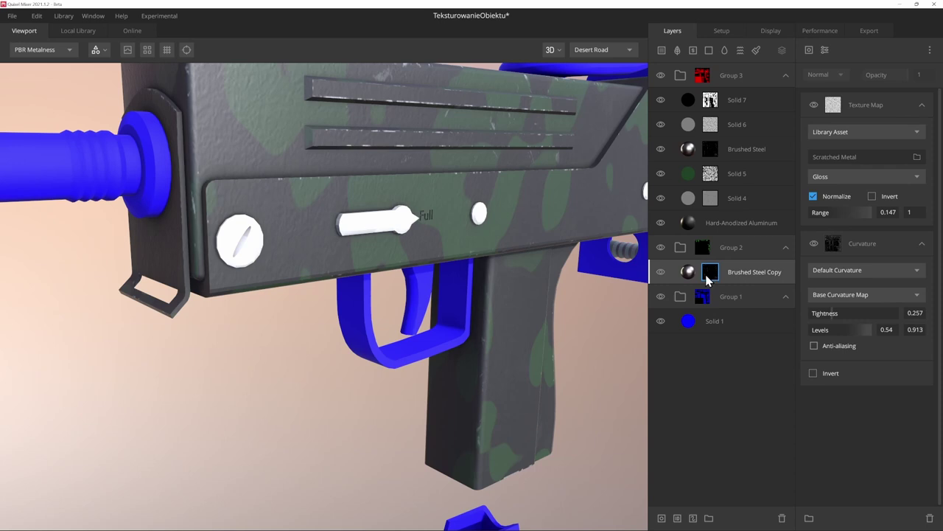
left_click(871, 110)
key("Delete")
key("Delete")
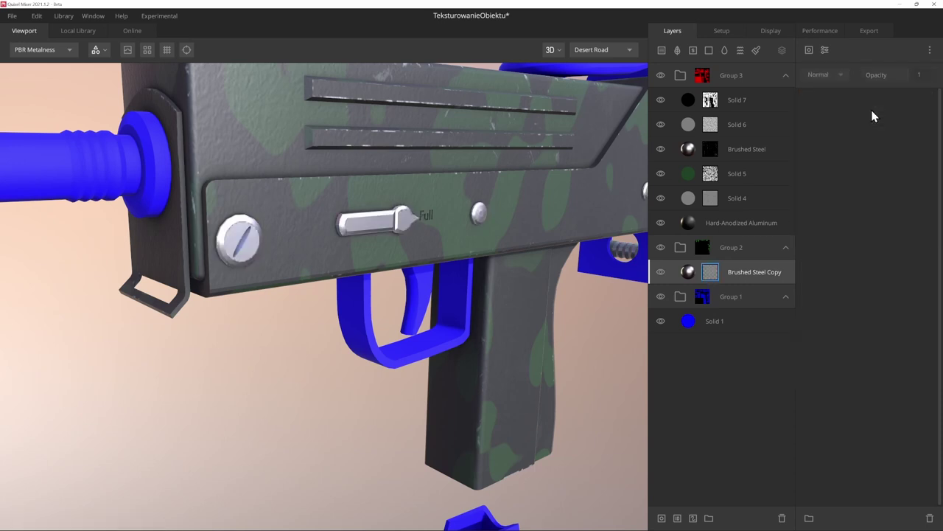
left_click_drag(531, 224, 308, 250)
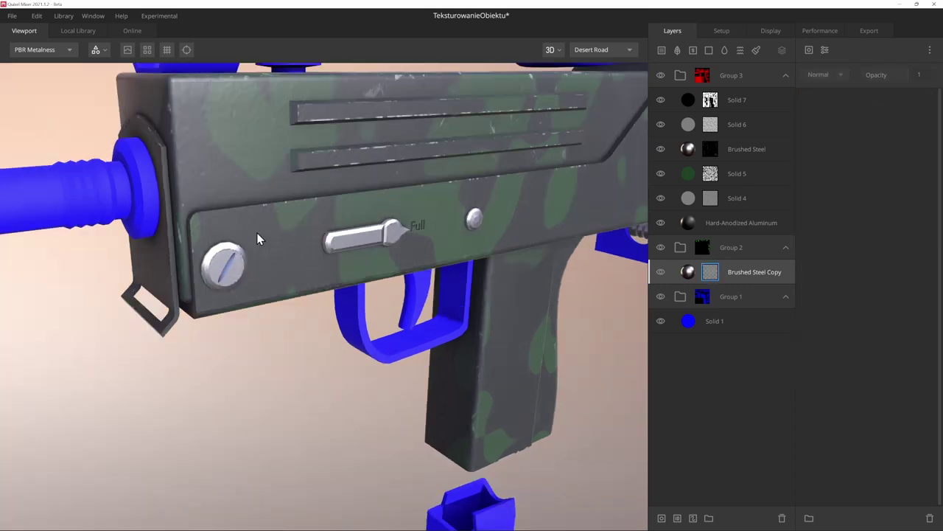
Set the Brushed Steel Copy albedo to grey 808080 and save the project
left_click(729, 274)
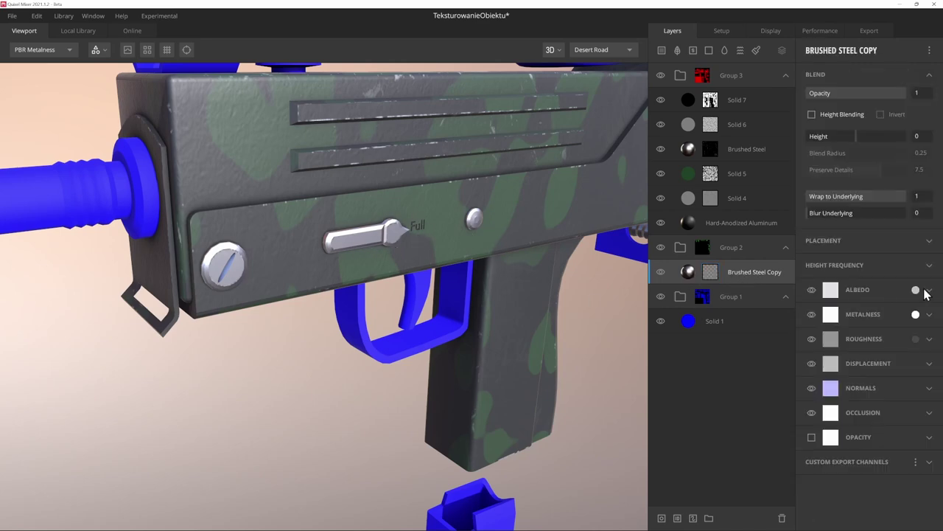
left_click(919, 293)
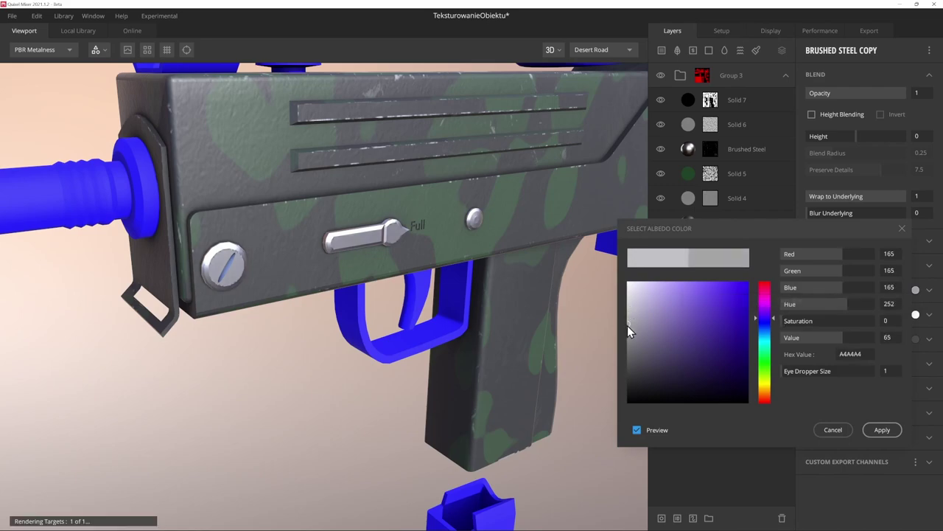
left_click_drag(627, 334, 625, 342)
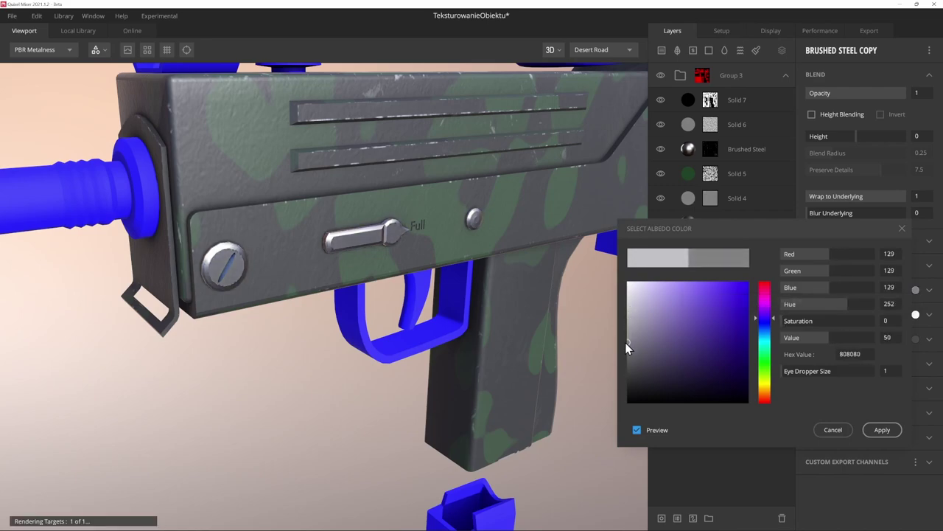
left_click(883, 429)
left_click_drag(384, 323, 418, 340)
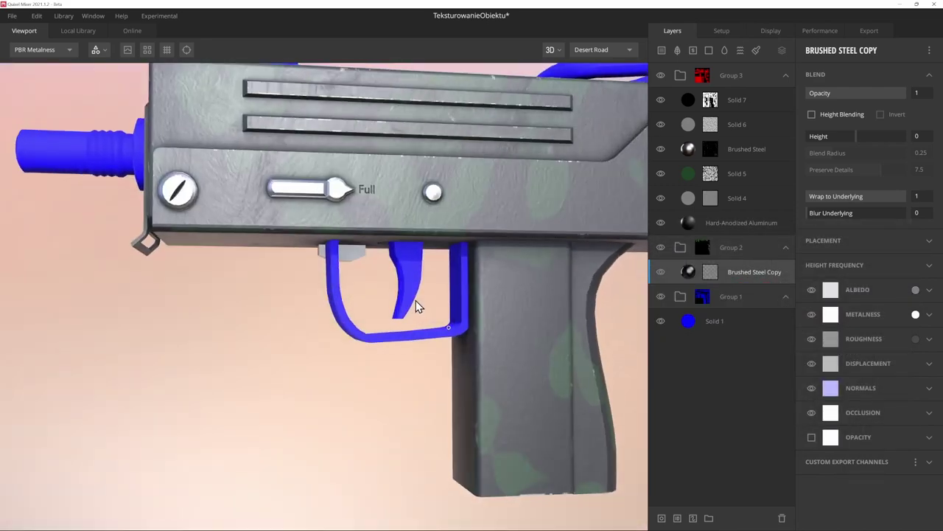
scroll(410, 327, "down", 2)
scroll(322, 320, "down", 5)
mouse_move(322, 320)
left_mouse_down()
mouse_move(447, 310)
mouse_move(457, 299)
left_mouse_up()
scroll(457, 296, "up", 2)
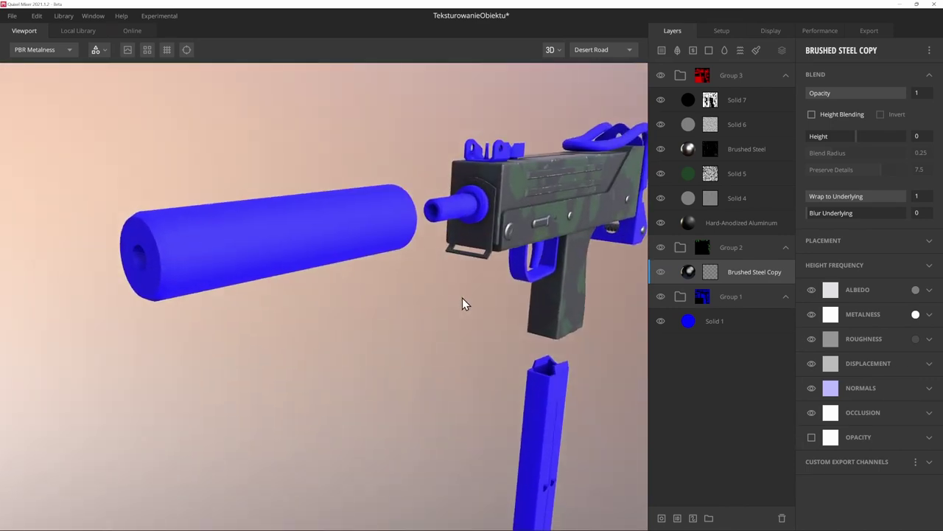
key("ctrl+z")
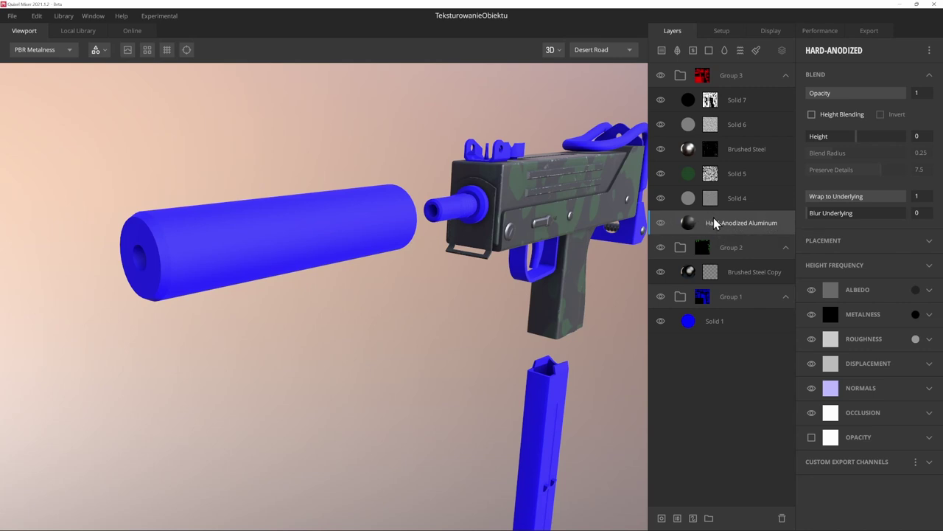
Move a Hard-Anodized Aluminum copy into Group 1 and delete Solid 1, making the suppressor grey metal
key("ctrl+d")
left_click_drag(707, 221, 724, 328)
left_click(732, 347)
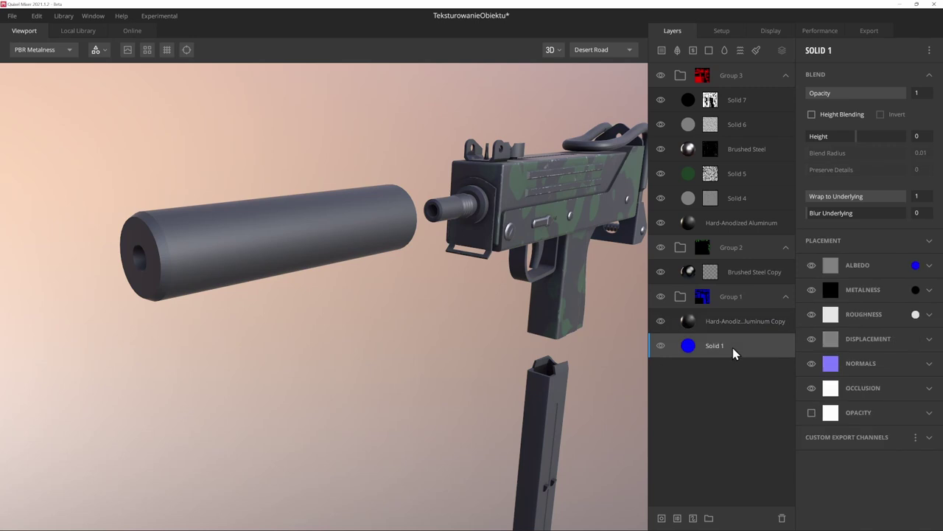
key("Delete")
mouse_move(516, 295)
left_mouse_down()
mouse_move(413, 256)
mouse_move(398, 271)
left_mouse_up()
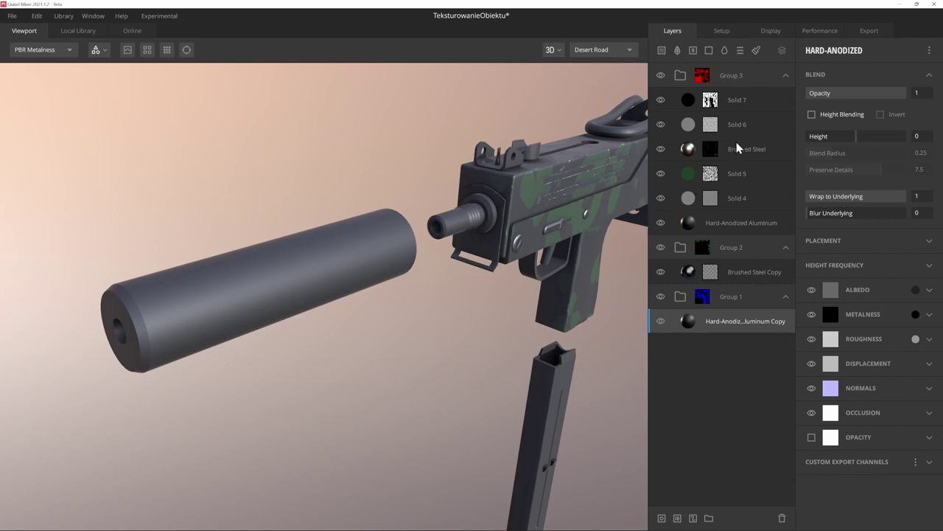
Duplicate the Brushed Steel layer and place the copy inside Group 1
left_click(767, 154)
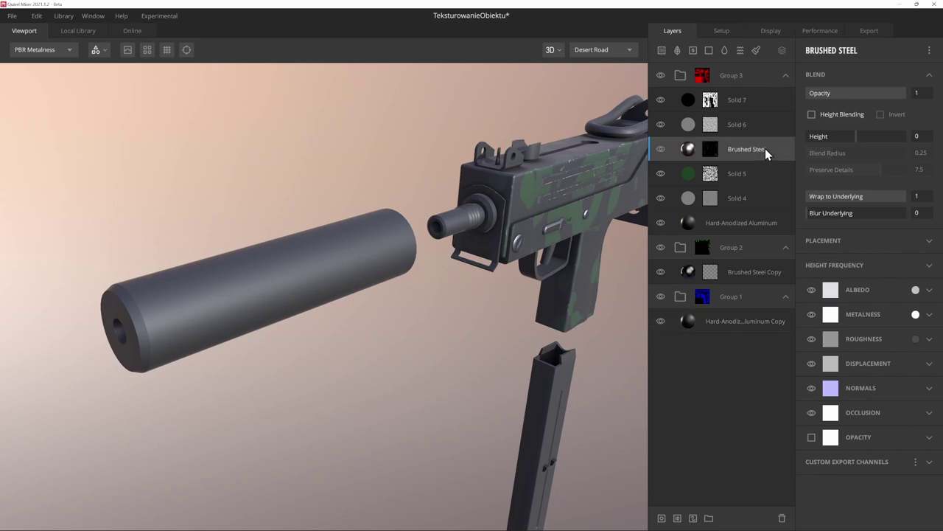
key("ctrl+d")
left_click_drag(741, 149, 739, 323)
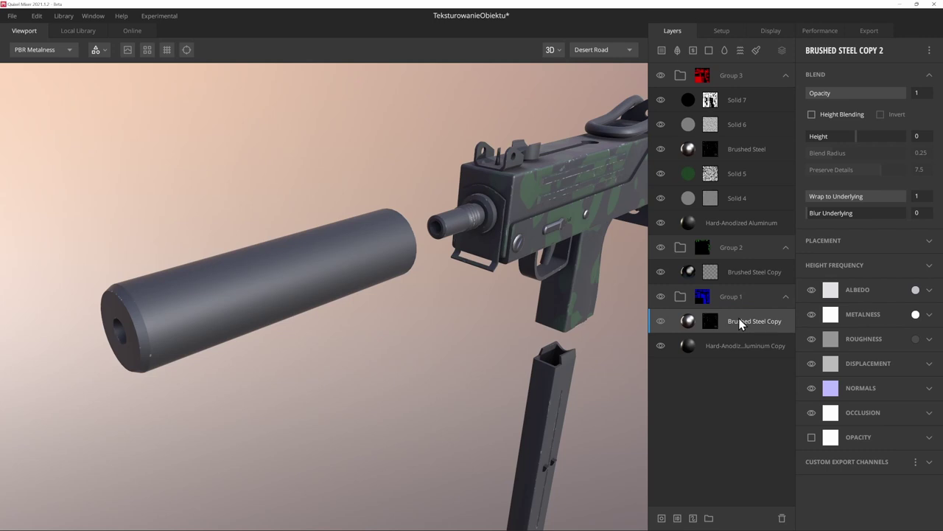
mouse_move(320, 314)
left_mouse_down()
mouse_move(269, 293)
mouse_move(390, 263)
left_mouse_up()
scroll(415, 270, "up", 2)
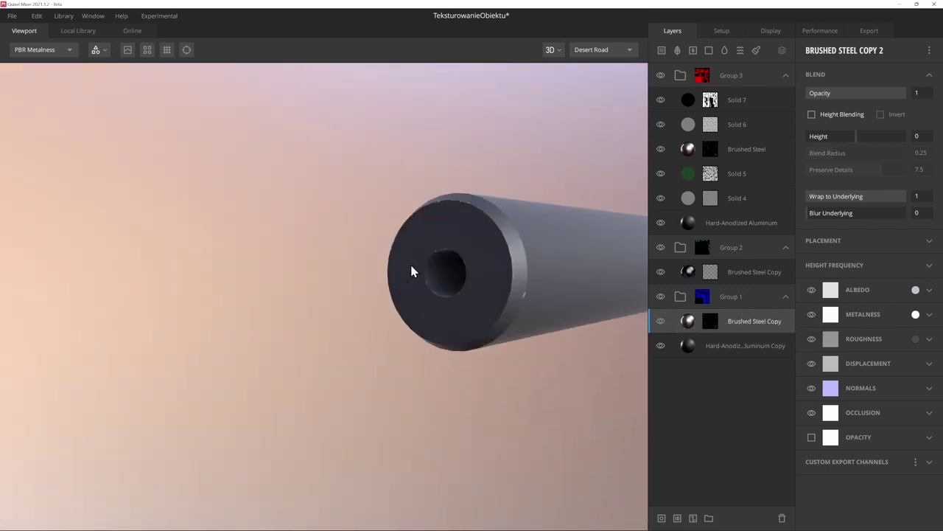
scroll(438, 297, "up", 3)
scroll(438, 296, "down", 3)
left_click_drag(438, 296, 522, 299)
scroll(501, 298, "up", 2)
scroll(443, 291, "down", 5)
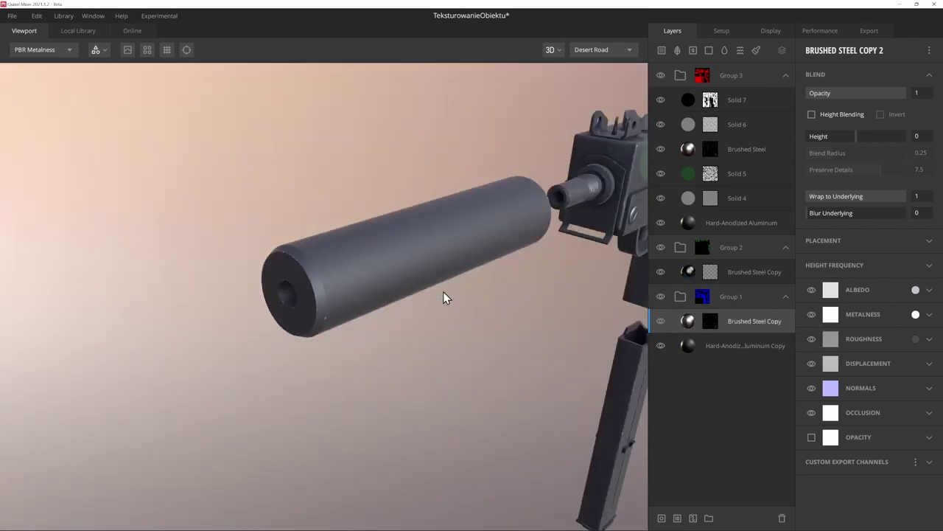
scroll(453, 289, "up", 1)
scroll(453, 288, "up", 3)
scroll(452, 288, "down", 4)
scroll(454, 280, "up", 2)
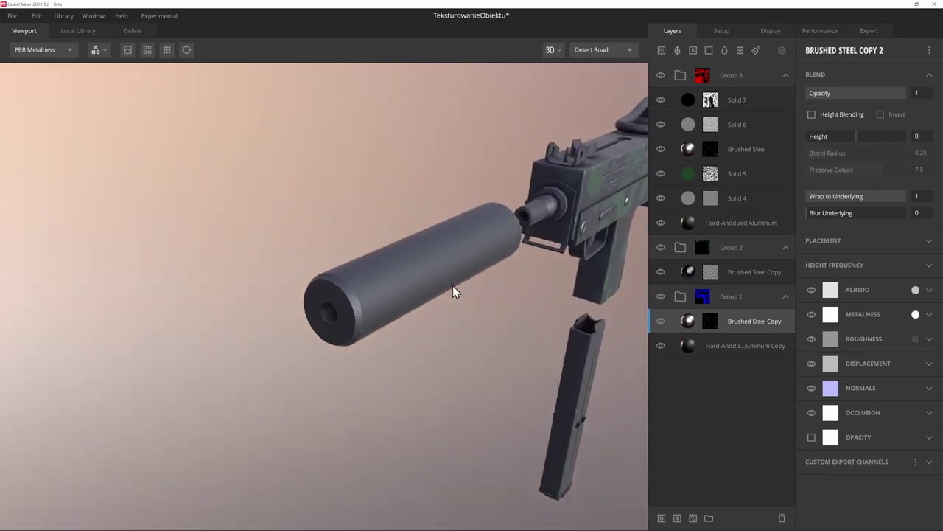
Tighten the steel copy's curvature mask to levels 0.496–0.687 and check suppressor and magazine wear
left_click(710, 321)
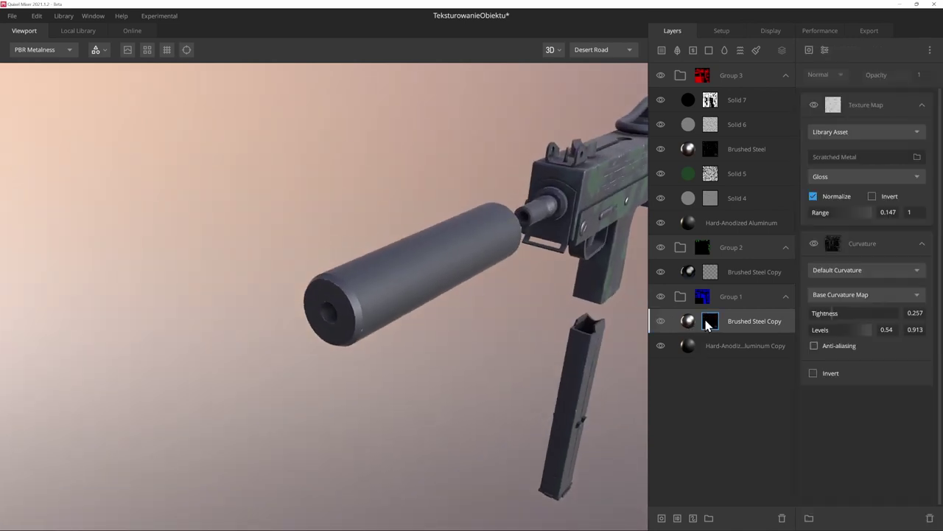
mouse_move(834, 313)
left_mouse_down()
mouse_move(820, 319)
mouse_move(823, 336)
mouse_move(852, 333)
left_mouse_up()
left_click_drag(516, 339, 463, 339)
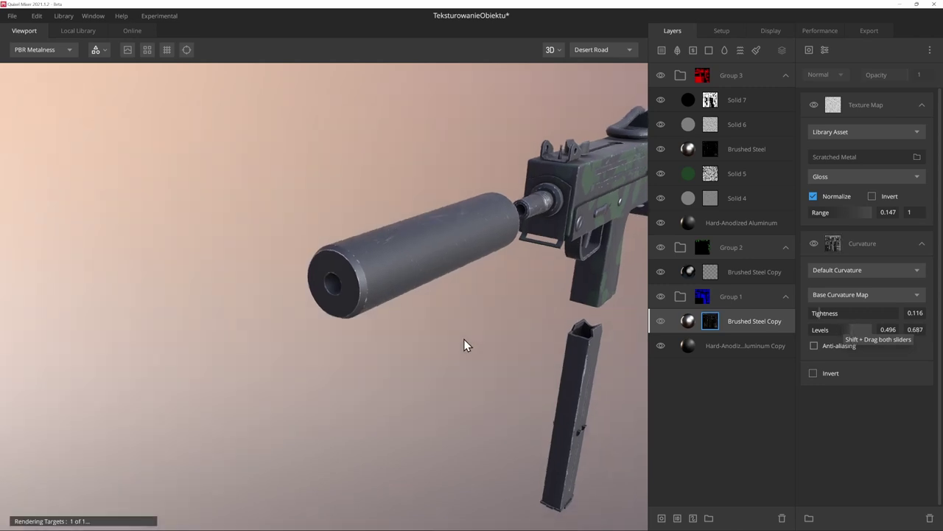
scroll(387, 325, "up", 3)
scroll(331, 269, "down", 5)
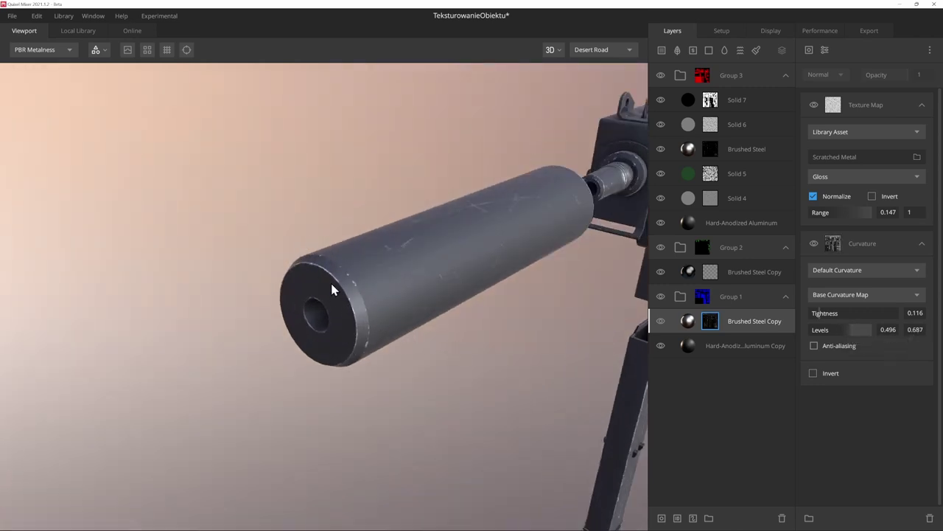
left_click_drag(335, 289, 436, 344)
scroll(544, 372, "up", 3)
middle_click_drag(544, 372, 344, 228)
scroll(344, 229, "up", 5)
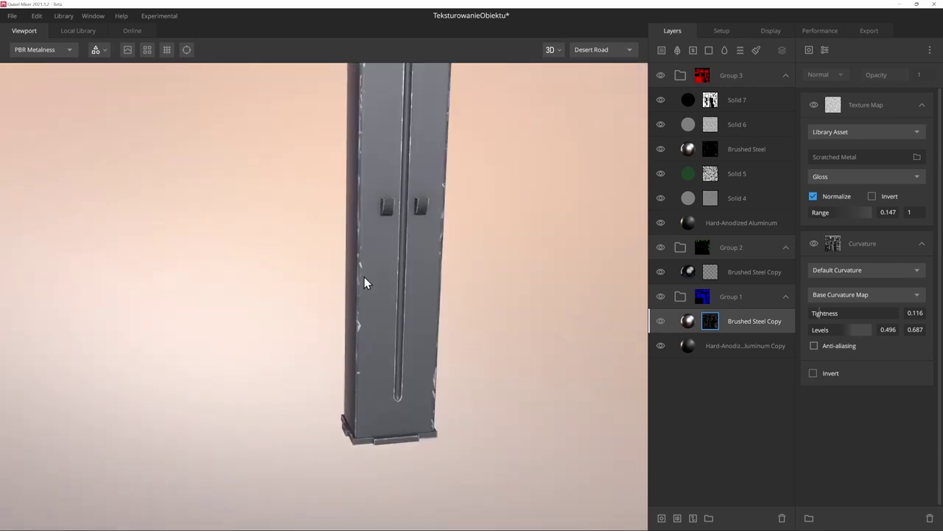
mouse_move(362, 280)
left_mouse_down()
mouse_move(388, 290)
mouse_move(405, 255)
mouse_move(369, 210)
mouse_move(384, 336)
mouse_move(397, 357)
left_mouse_up()
mouse_move(426, 317)
left_mouse_down()
mouse_move(428, 162)
mouse_move(406, 331)
left_mouse_up()
scroll(432, 317, "down", 5)
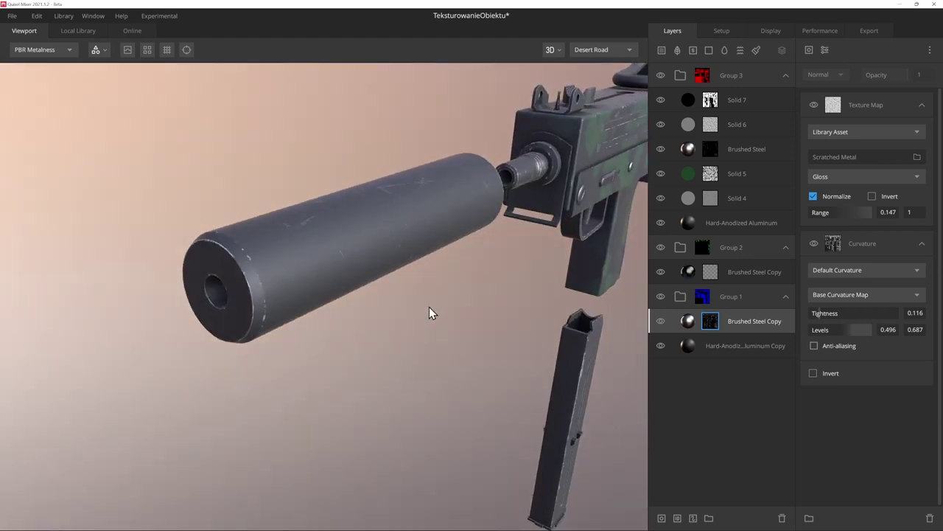
Add a Solid 8 layer that affects only roughness, with Albedo and Metalness off and a darker roughness
left_click(709, 50)
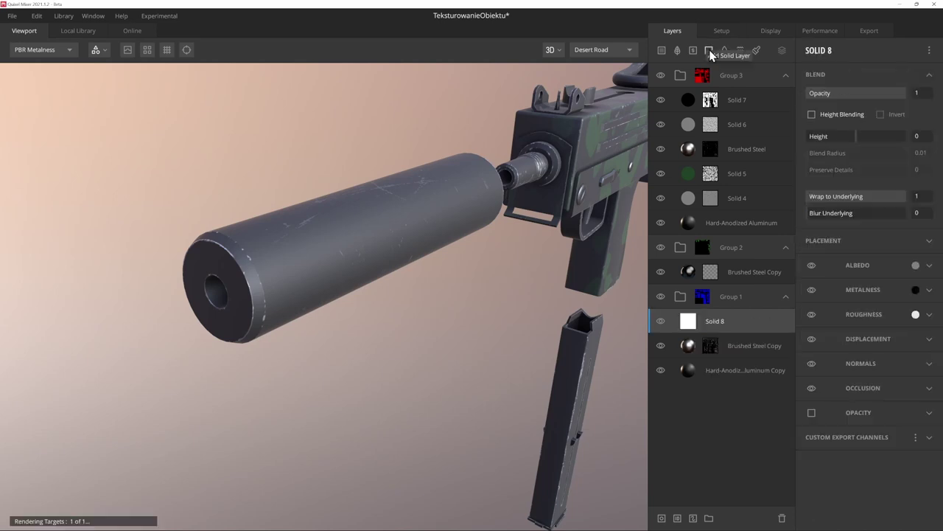
left_click(812, 265)
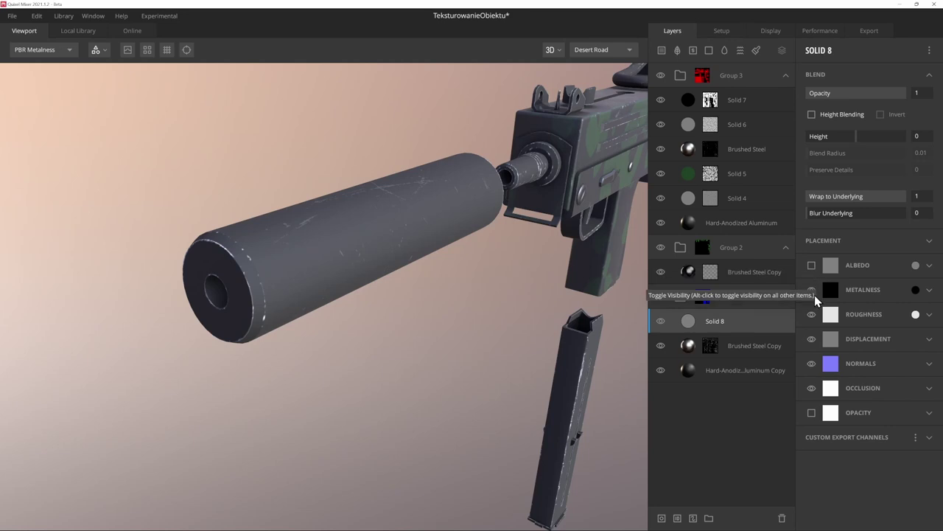
left_click(813, 291)
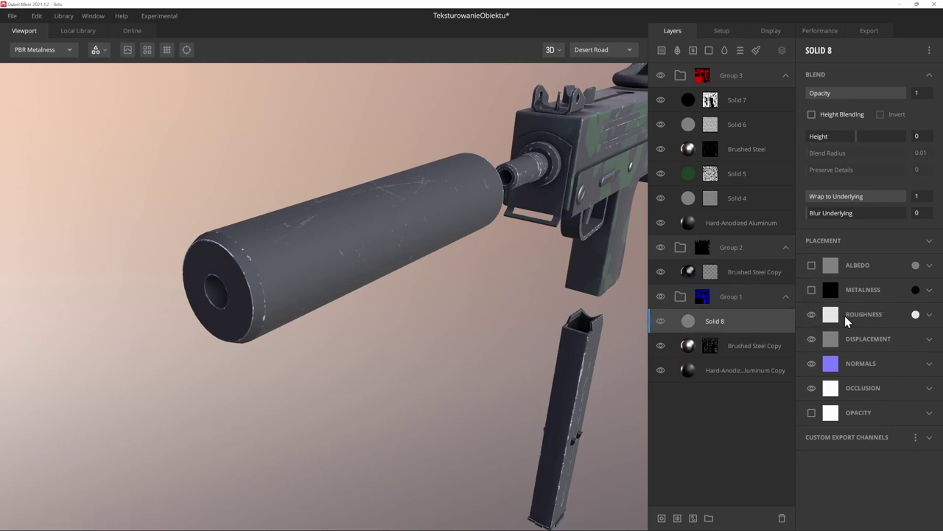
left_click(916, 314)
left_click_drag(648, 309, 622, 362)
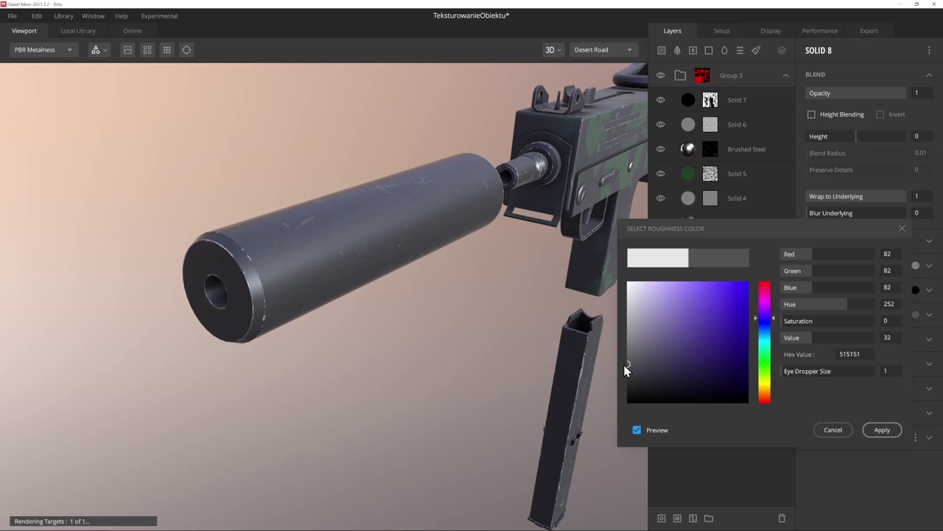
left_click(881, 430)
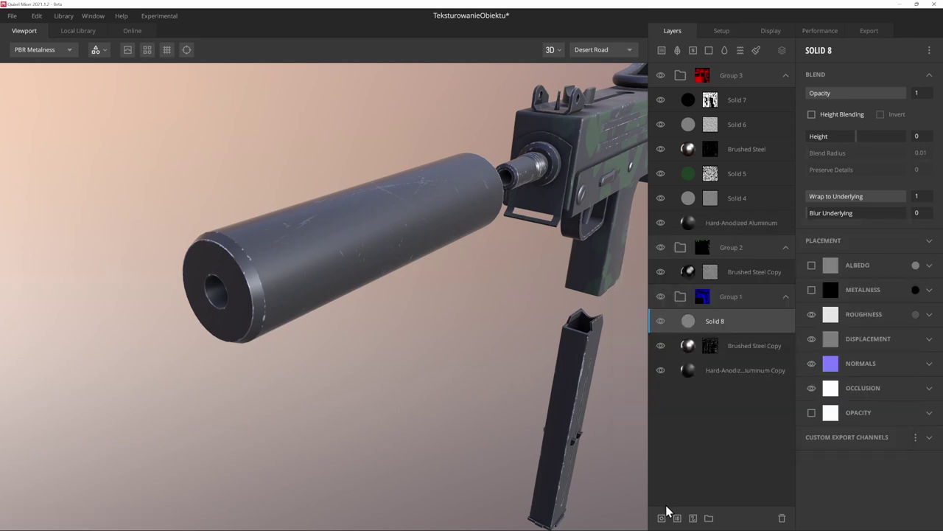
Mask Solid 8 with a Texture Map using the 'wipe marks' library asset
left_click(662, 517)
left_click(809, 49)
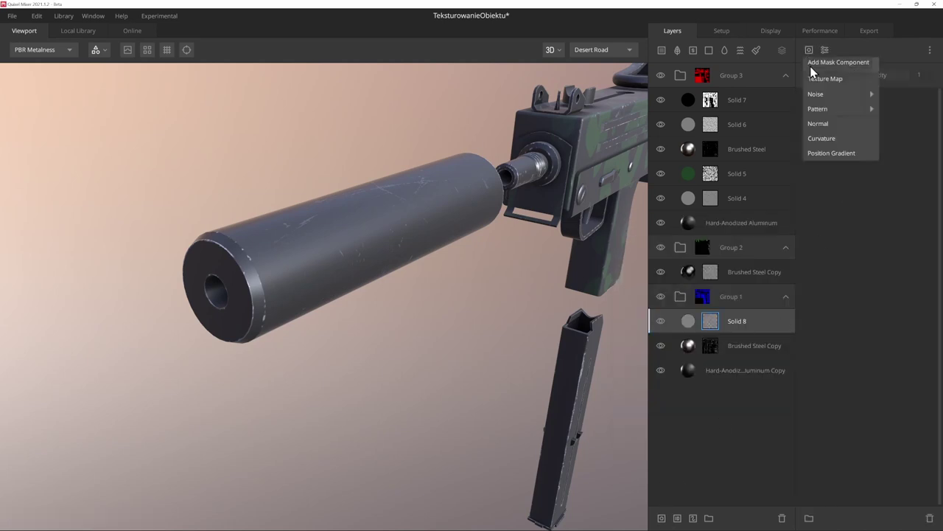
left_click(818, 75)
left_click(844, 132)
left_click(833, 148)
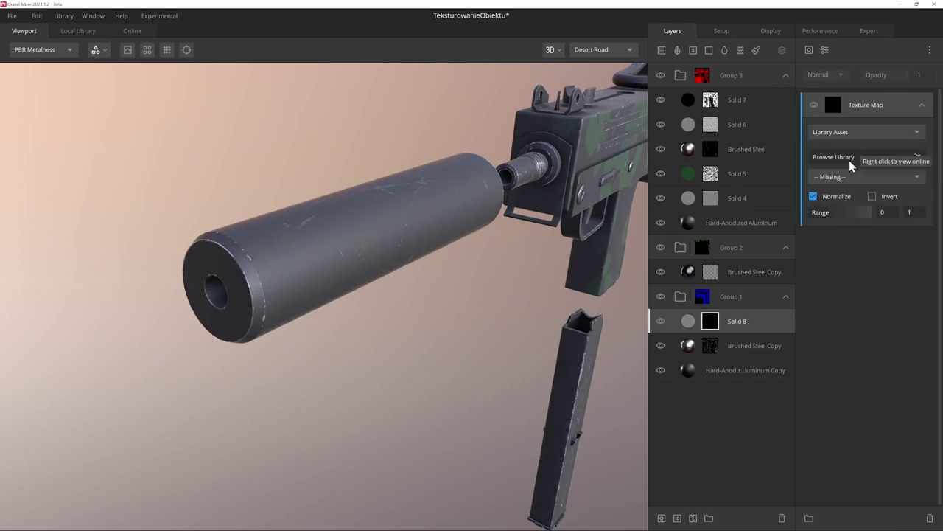
left_click(917, 157)
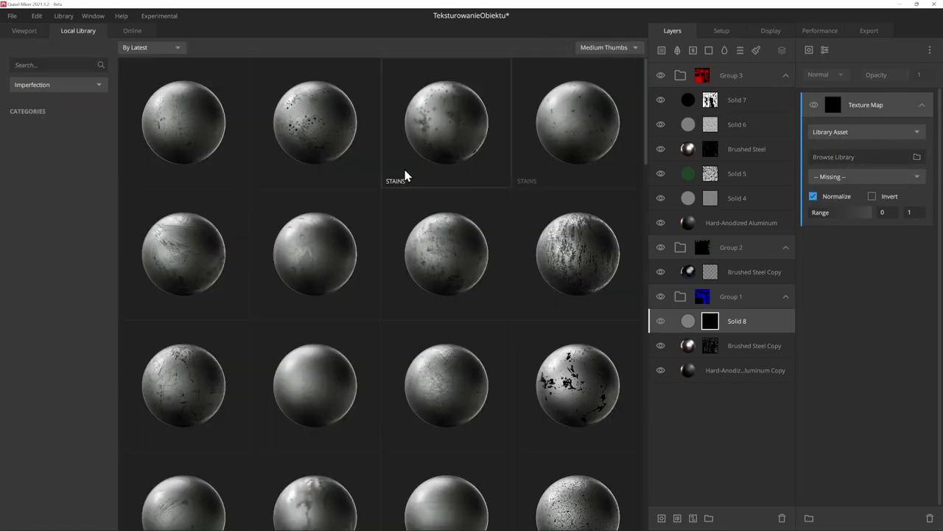
scroll(237, 198, "down", 2)
scroll(236, 193, "down", 1)
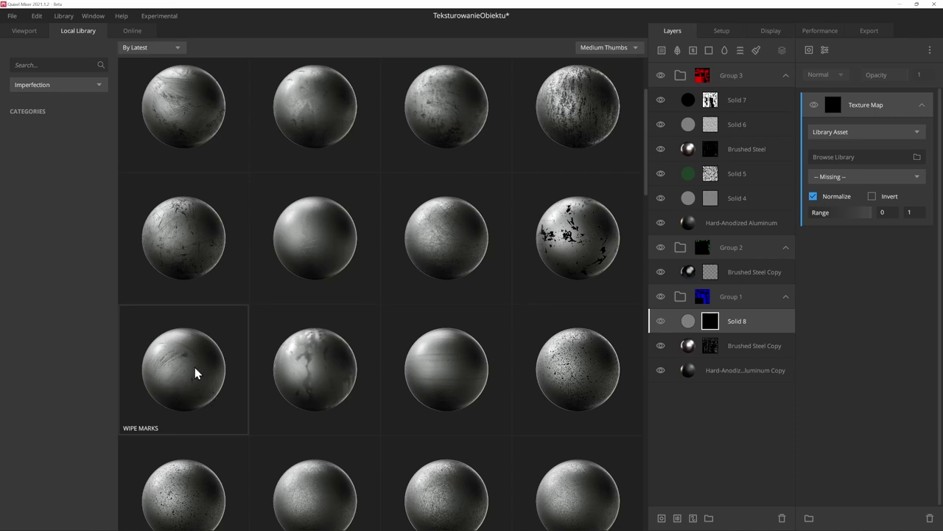
left_click(194, 373)
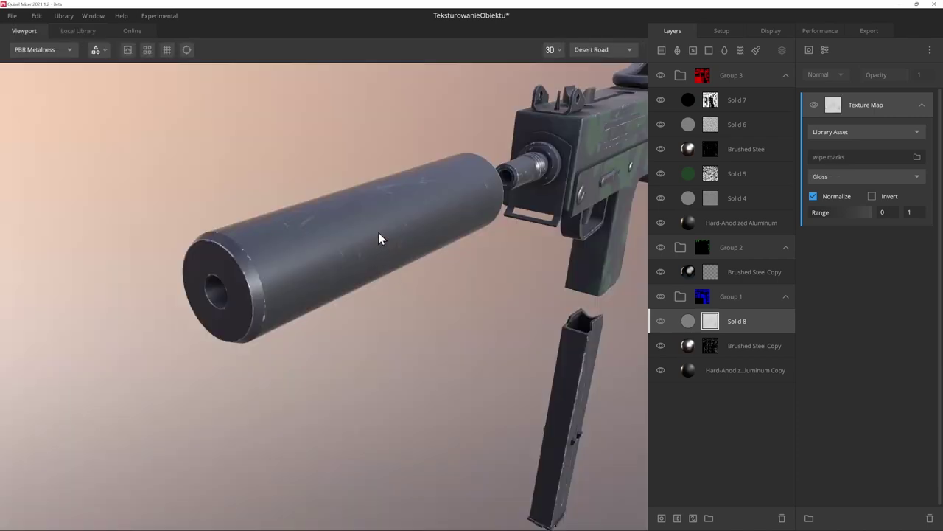
Adjust the wipe marks mask range to 0.282–0.893 so glossy smudges show
scroll(378, 232, "up", 3)
mouse_move(344, 264)
left_mouse_down()
mouse_move(337, 333)
mouse_move(371, 275)
mouse_move(344, 267)
mouse_move(342, 283)
left_mouse_up()
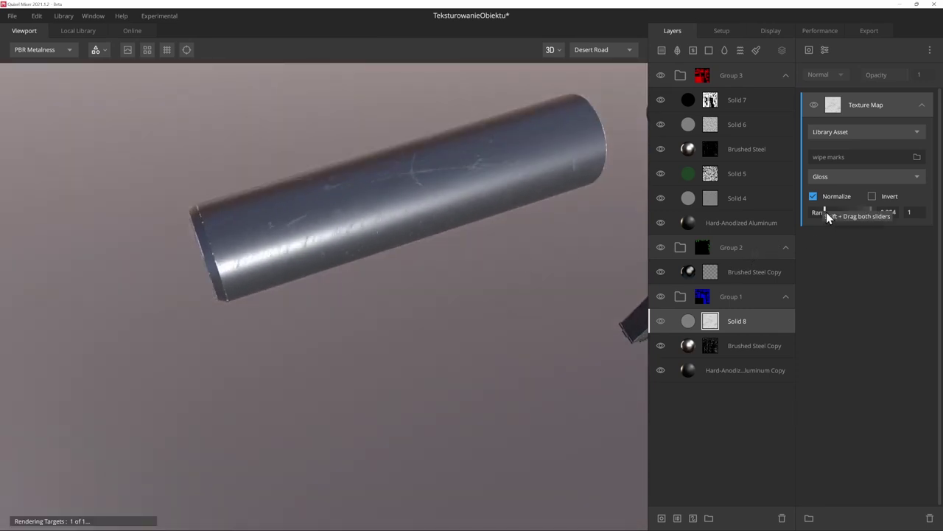
left_click_drag(826, 212, 864, 211)
mouse_move(417, 268)
left_mouse_down()
mouse_move(423, 298)
mouse_move(461, 247)
mouse_move(451, 215)
mouse_move(502, 195)
mouse_move(479, 227)
mouse_move(523, 261)
mouse_move(447, 261)
mouse_move(460, 276)
left_mouse_up()
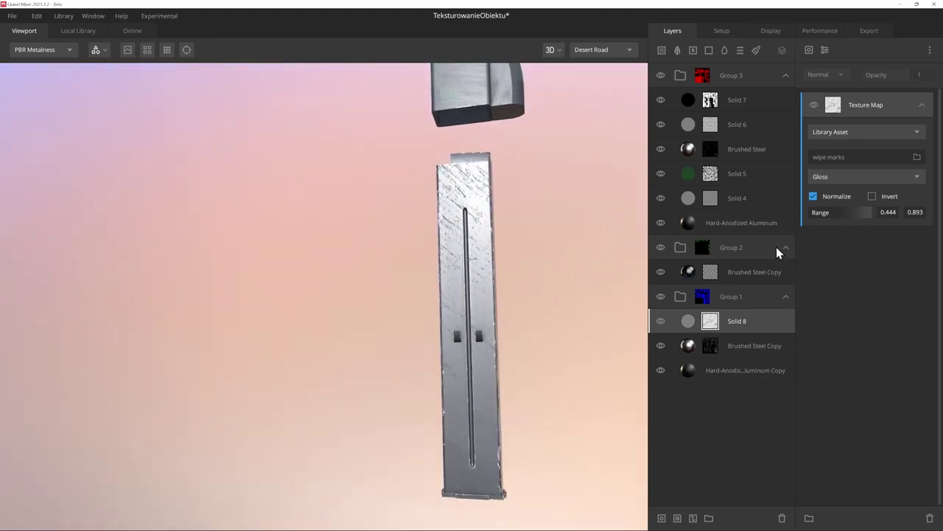
left_click_drag(838, 211, 829, 212)
mouse_move(457, 125)
left_mouse_down()
mouse_move(407, 121)
mouse_move(396, 135)
mouse_move(401, 253)
mouse_move(443, 290)
mouse_move(370, 253)
mouse_move(437, 250)
left_mouse_up()
scroll(369, 252, "up", 2)
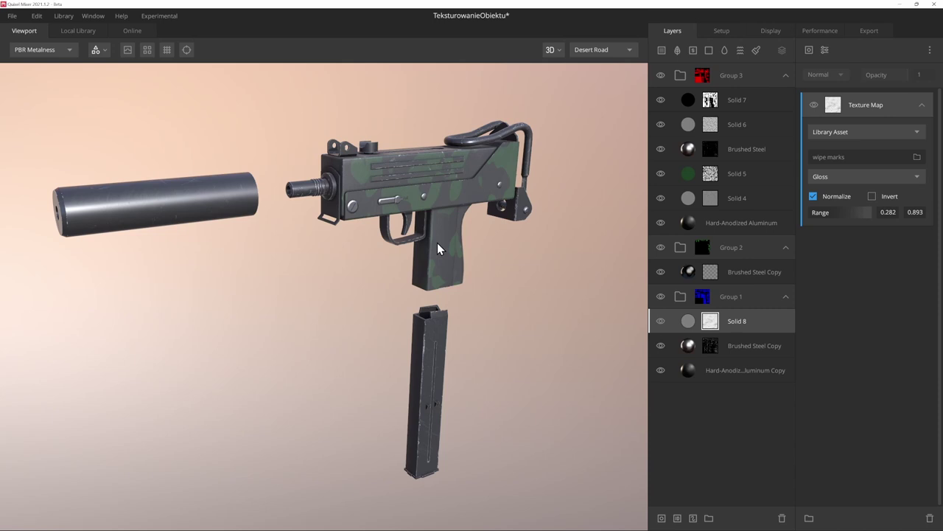
Set up the texture export with the resolution kept at 2048 px
left_click(869, 33)
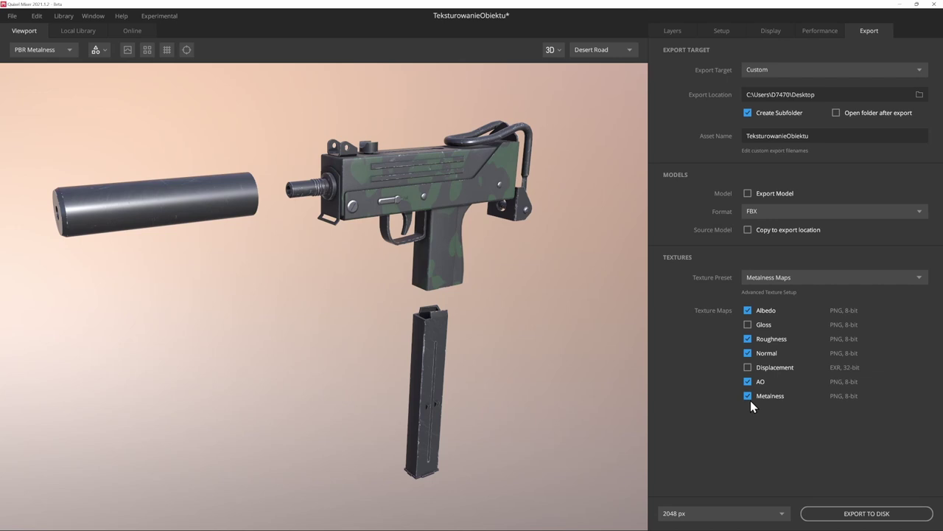
left_click(684, 514)
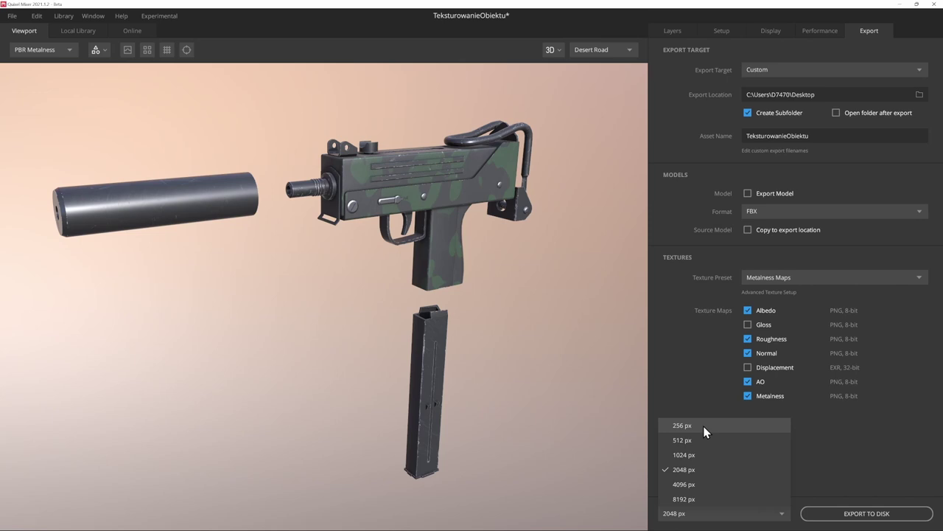
left_click(717, 469)
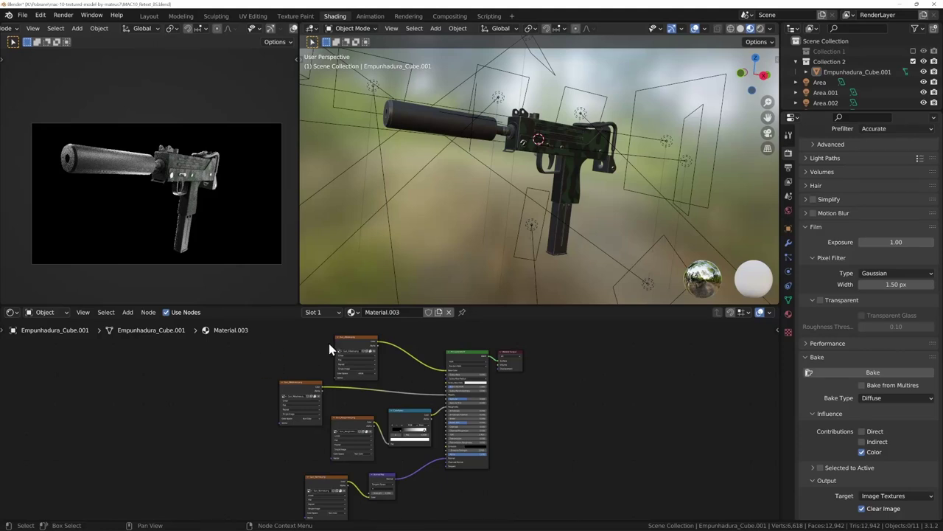
Move a texture node aside, maximize the rendered viewport, and view the gun through the scene camera
left_click_drag(355, 355, 374, 342)
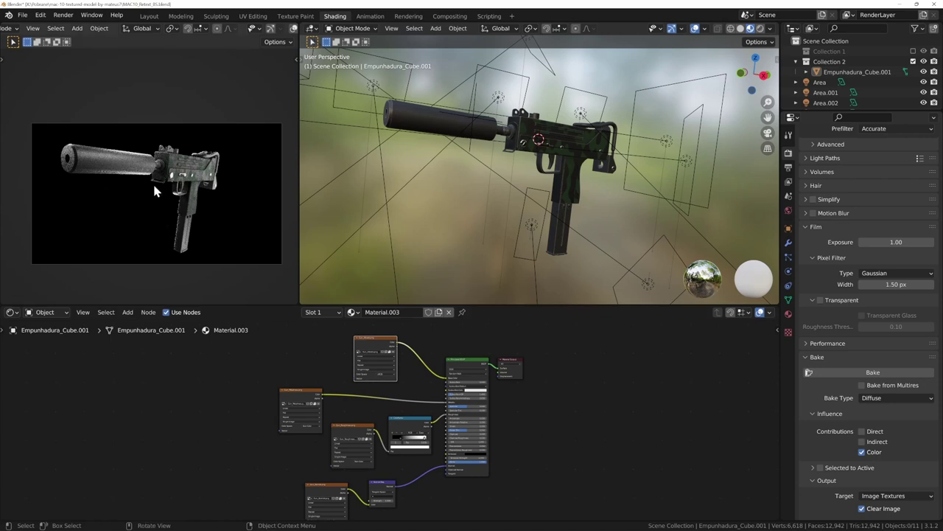
key("ctrl+space")
mouse_move(421, 310)
middle_mouse_down()
mouse_move(374, 310)
mouse_move(455, 320)
mouse_move(551, 312)
middle_mouse_up()
scroll(455, 321, "up", 5)
scroll(552, 308, "down", 2)
scroll(522, 328, "down", 2)
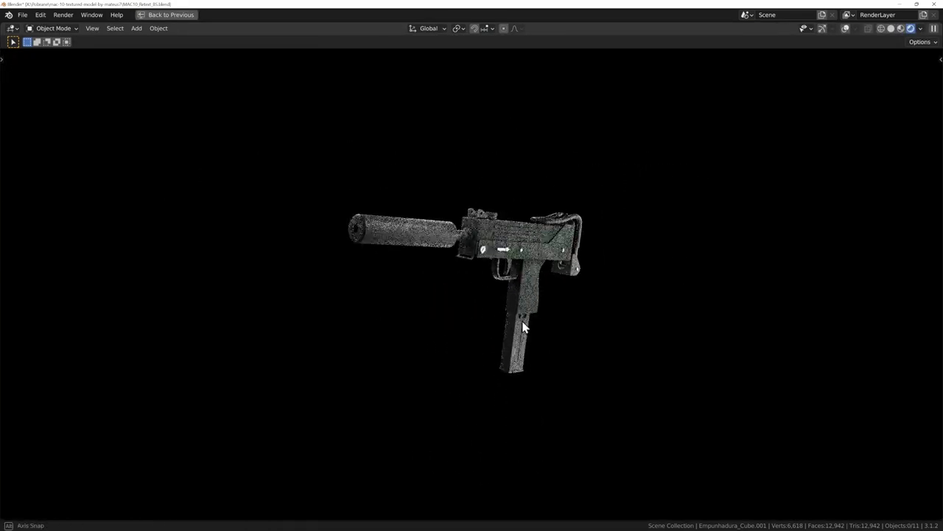
scroll(502, 358, "up", 2)
mouse_move(497, 362)
middle_mouse_down()
mouse_move(386, 316)
mouse_move(313, 314)
mouse_move(510, 330)
middle_mouse_up()
key("KP_0")
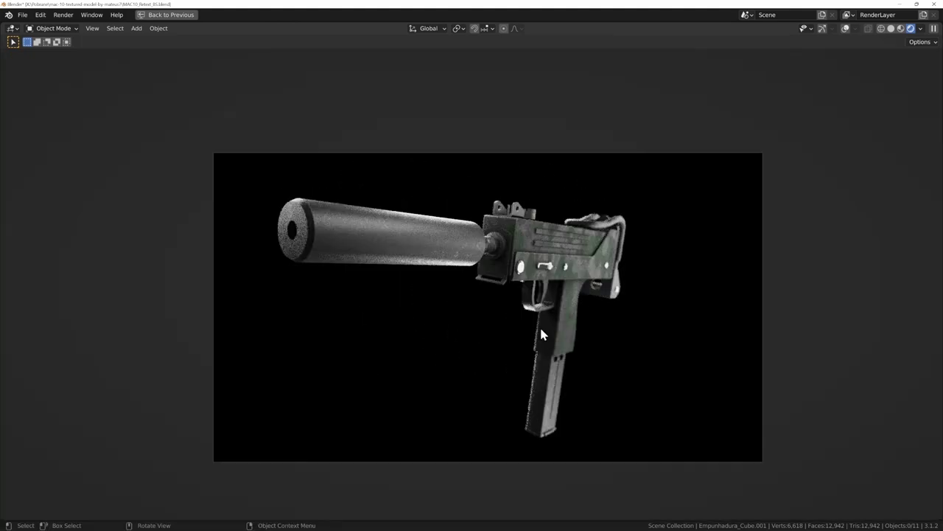